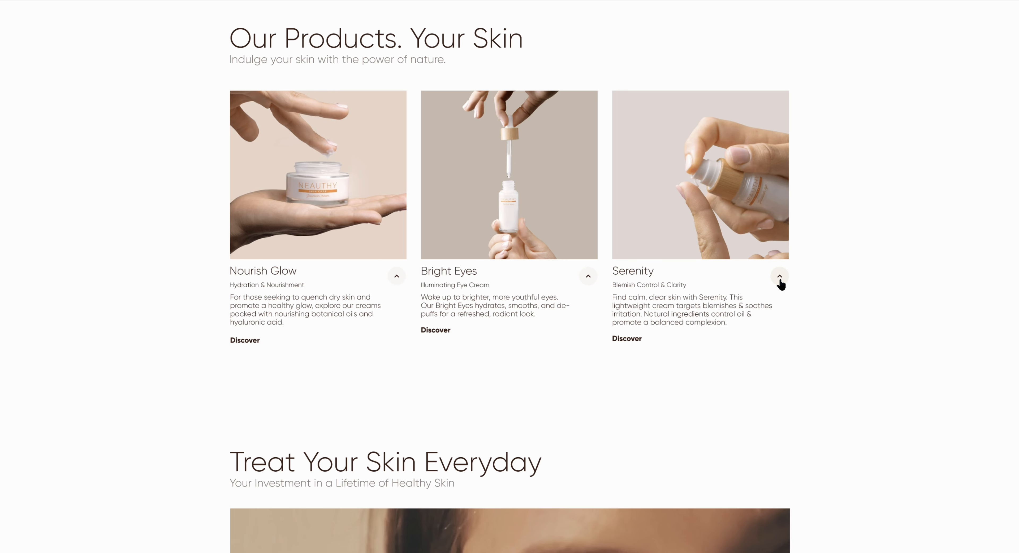
Test the prototype by collapsing the Serenity, Bright Eyes and Nourish Glow product cards.
{"action": "left_click", "coordinate": [779, 277]}
{"action": "left_click", "coordinate": [589, 278]}
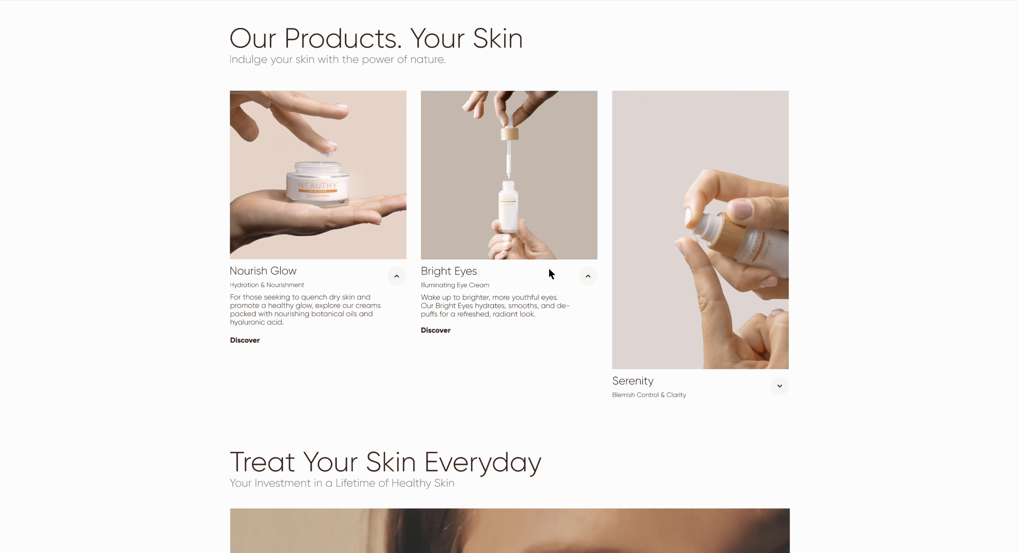
{"action": "left_click", "coordinate": [396, 276]}
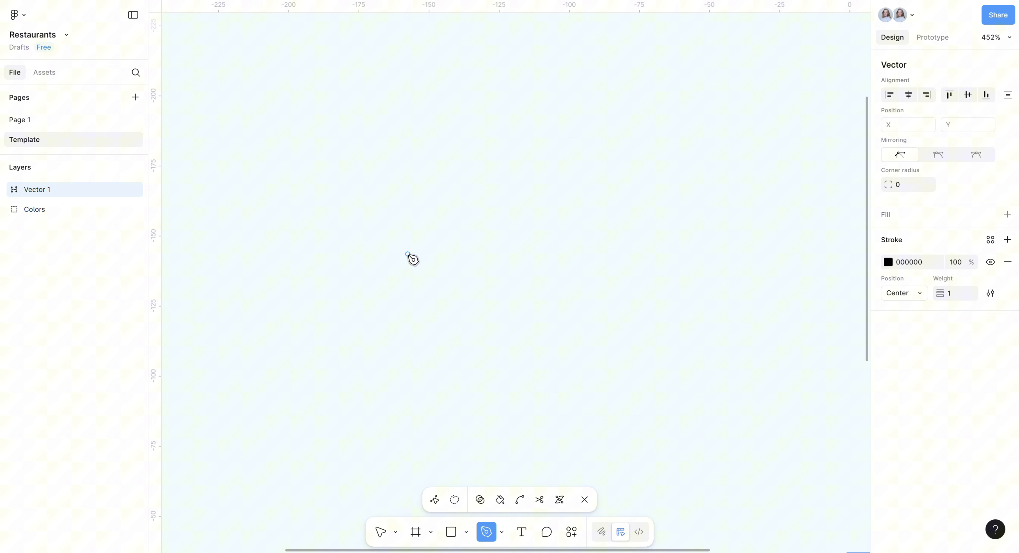
Draw a downward-pointing V-shaped chevron about 13 × 6.5 with the Pen tool on the empty canvas.
{"action": "left_click", "coordinate": [398, 214]}
{"action": "left_click", "coordinate": [415, 231]}
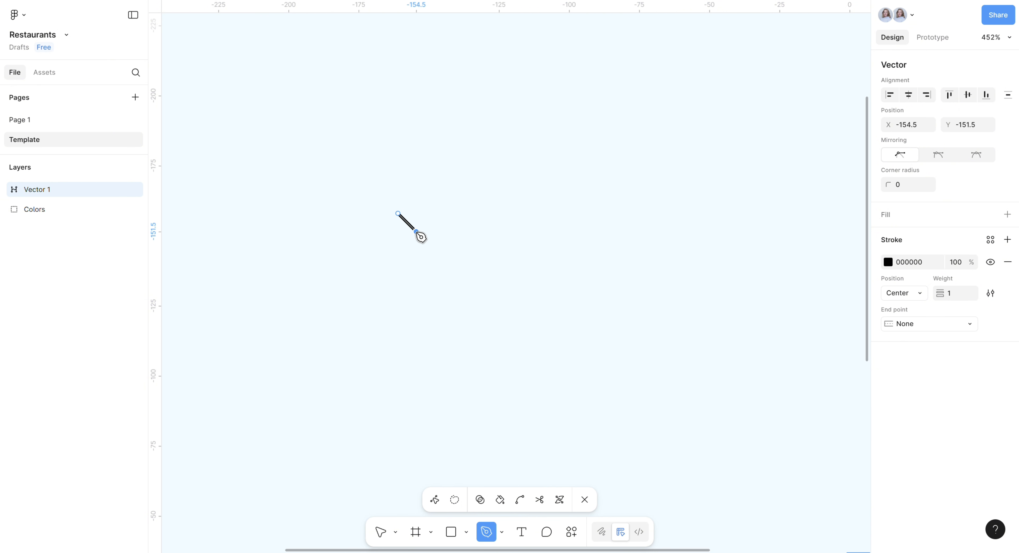
{"action": "left_click", "coordinate": [435, 213]}
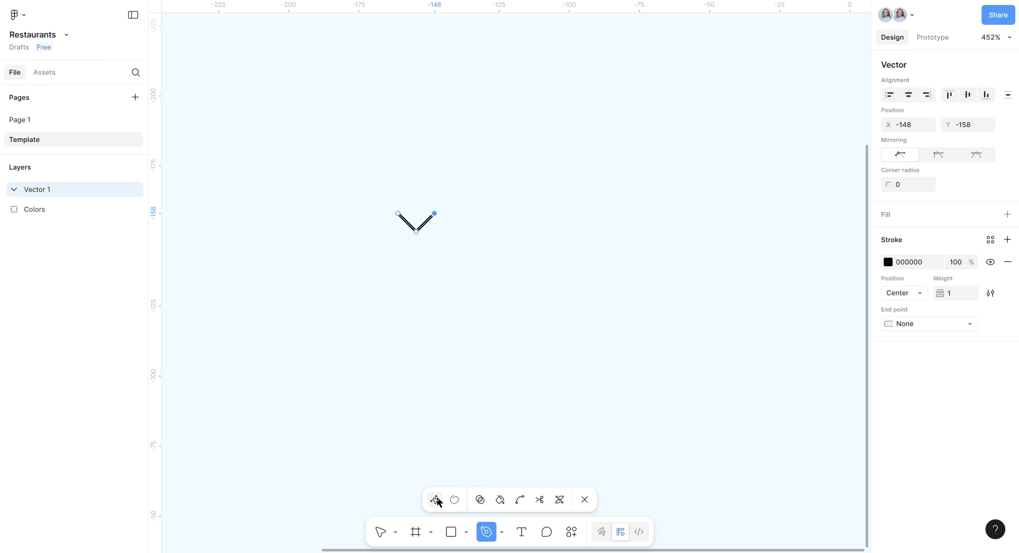
{"action": "left_click", "coordinate": [380, 533]}
Resize the chevron to a width of 8 and a height of 4.
{"action": "left_click", "coordinate": [906, 248]}
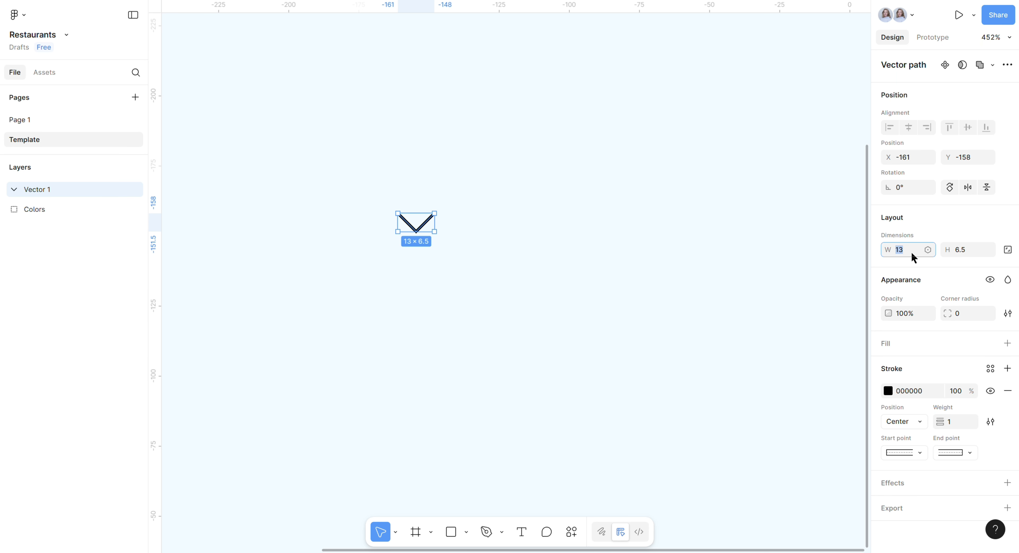
{"action": "left_click", "coordinate": [968, 249]}
{"action": "type", "text": "6"}
{"action": "key", "text": "Return"}
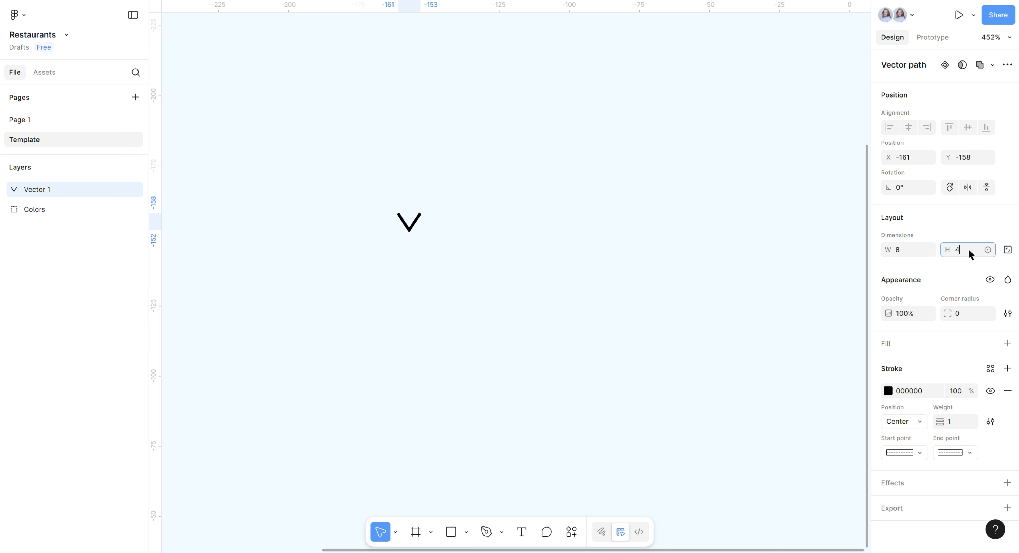
{"action": "key", "text": "Return"}
Give the chevron's stroke Round end points and the dark brown page colour 3C231C.
{"action": "left_click", "coordinate": [918, 453]}
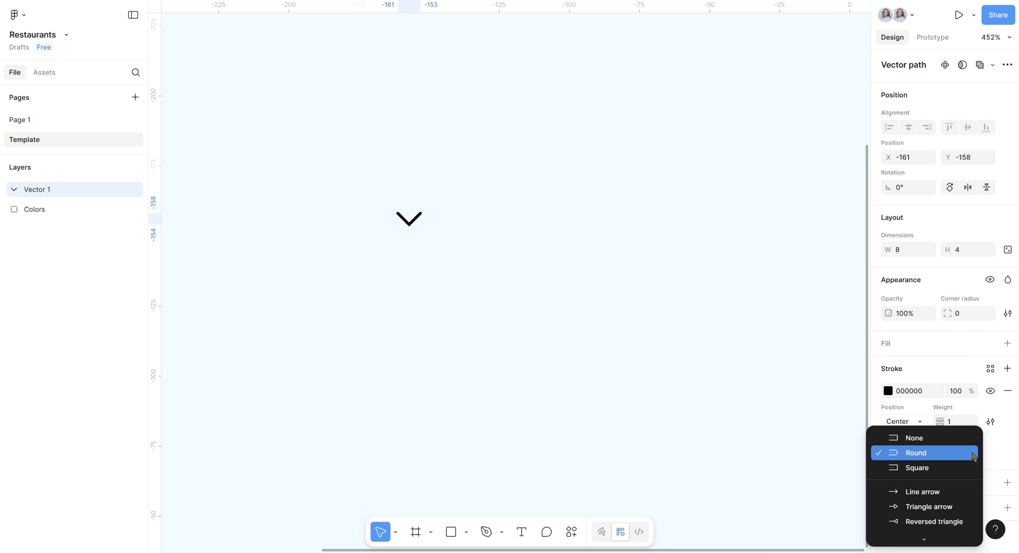
{"action": "left_click", "coordinate": [949, 453]}
{"action": "left_click", "coordinate": [888, 392]}
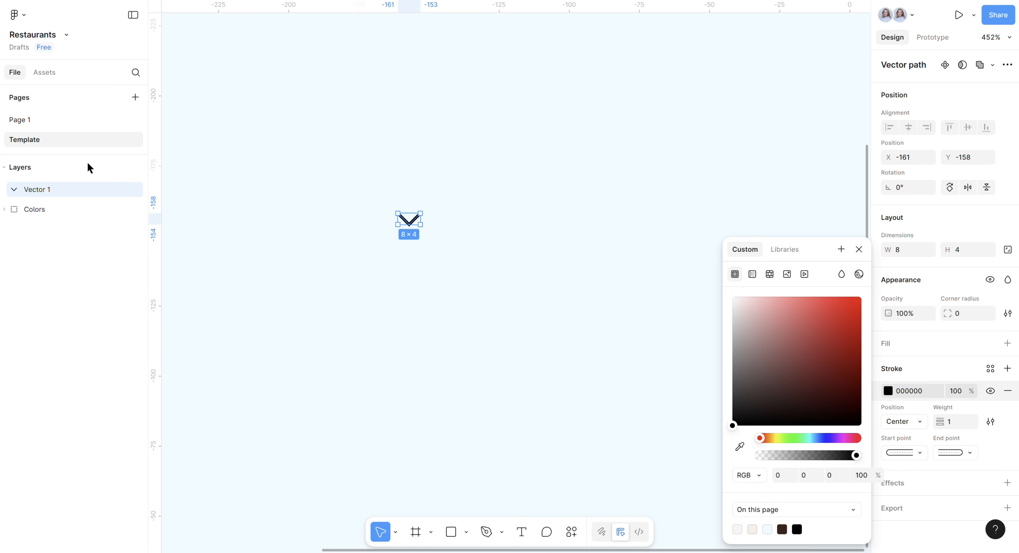
{"action": "left_click", "coordinate": [782, 530]}
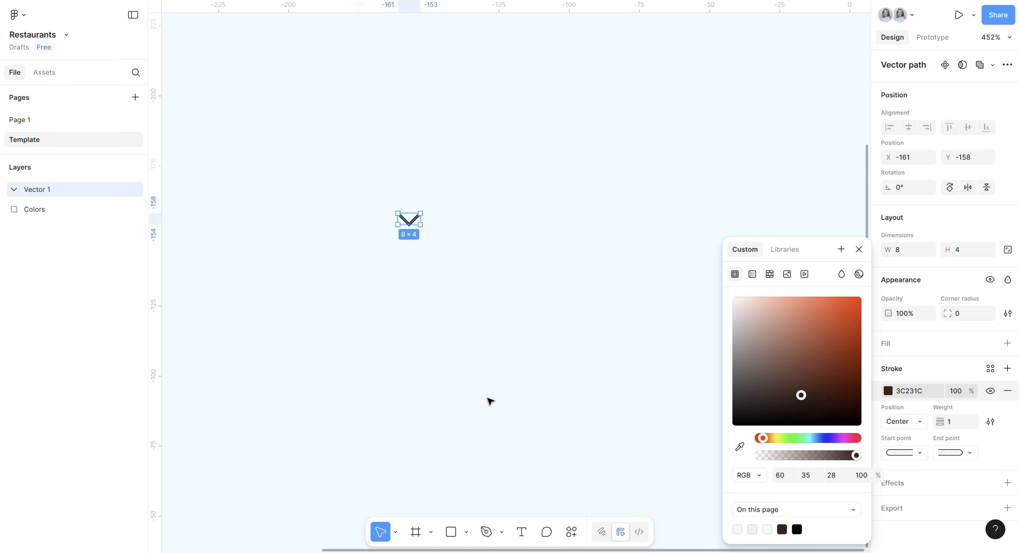
{"action": "left_click", "coordinate": [403, 269]}
Wrap the chevron in an auto layout frame and set the frame's width and height to 40.
{"action": "scroll", "coordinate": [405, 222], "scroll_direction": "up", "scroll_amount": 5}
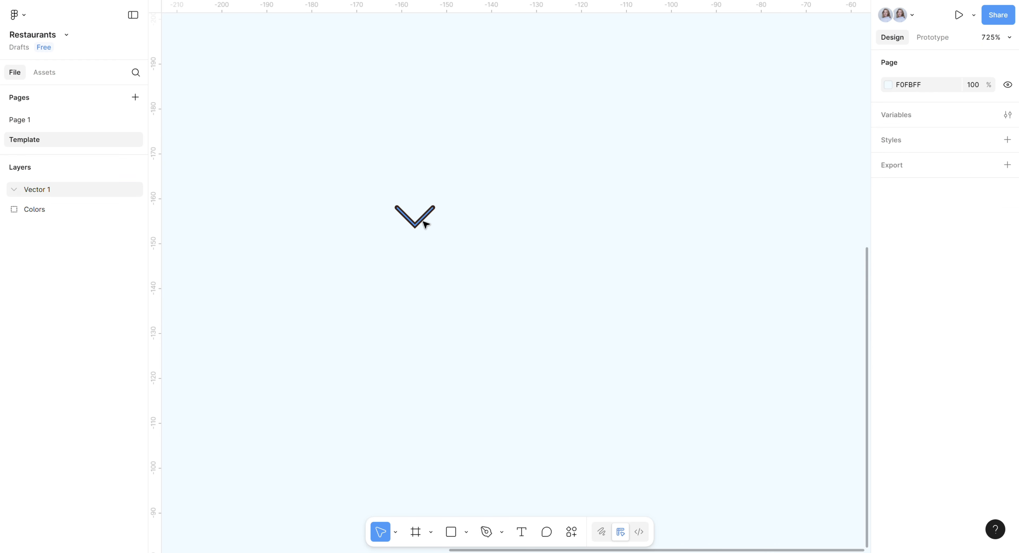
{"action": "left_click", "coordinate": [420, 221]}
{"action": "key", "text": "shift+a"}
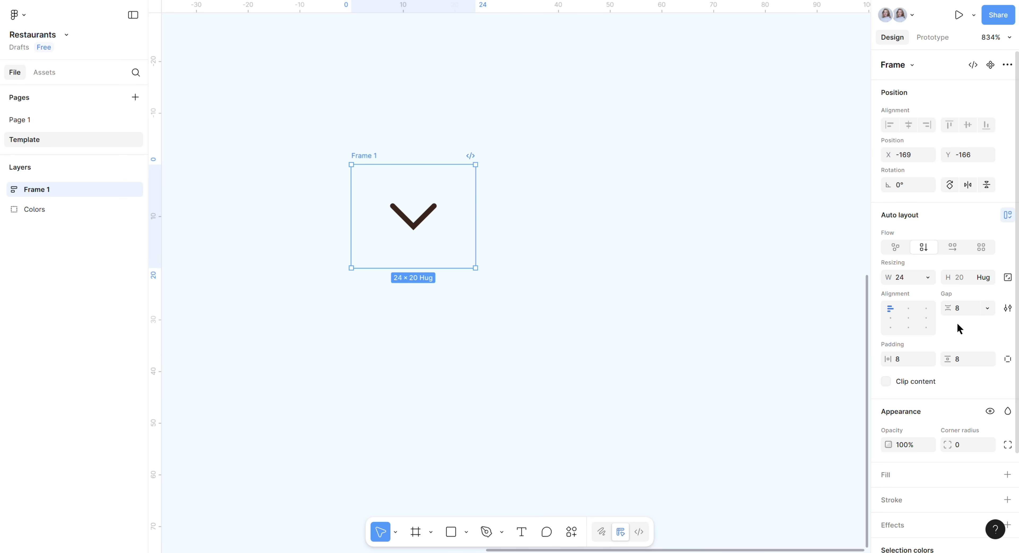
{"action": "left_click", "coordinate": [906, 277]}
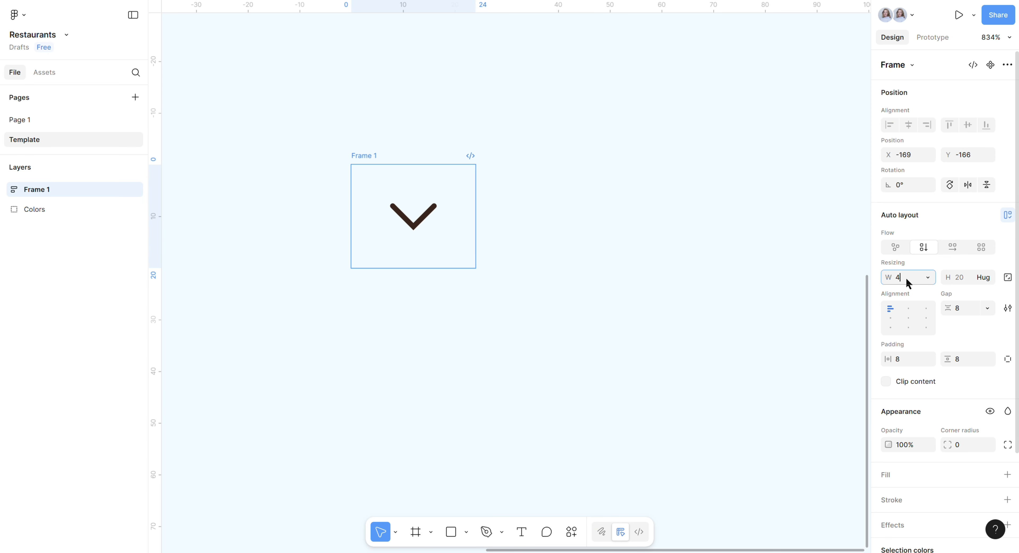
{"action": "type", "text": "40"}
{"action": "key", "text": "Return"}
{"action": "left_click", "coordinate": [968, 277]}
{"action": "type", "text": "40"}
{"action": "key", "text": "Return"}
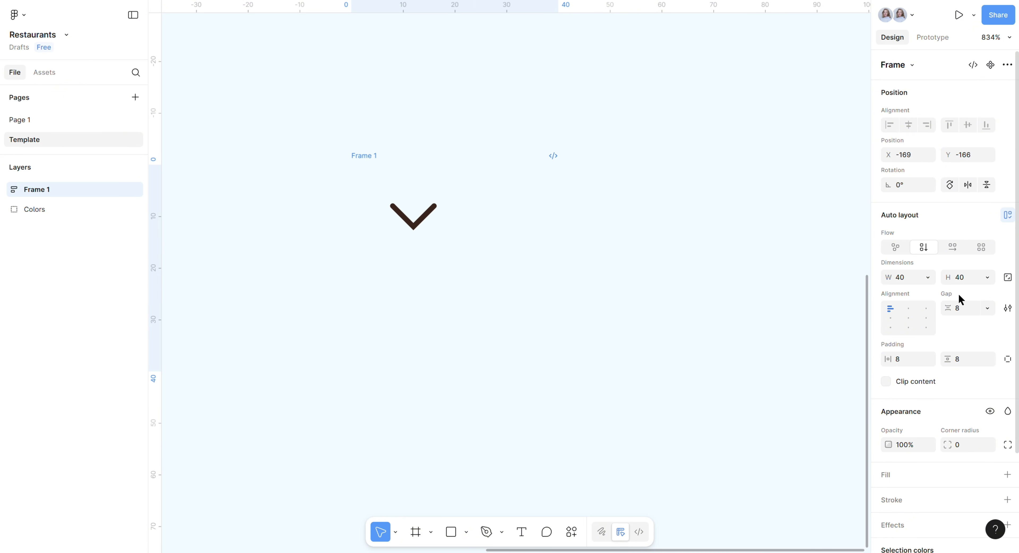
Centre the chevron within its auto layout frame and add an FFFFFF fill to the frame.
{"action": "left_click", "coordinate": [908, 318]}
{"action": "scroll", "coordinate": [964, 444], "scroll_direction": "down", "scroll_amount": 3}
{"action": "left_click", "coordinate": [1007, 357]}
{"action": "left_click", "coordinate": [888, 380]}
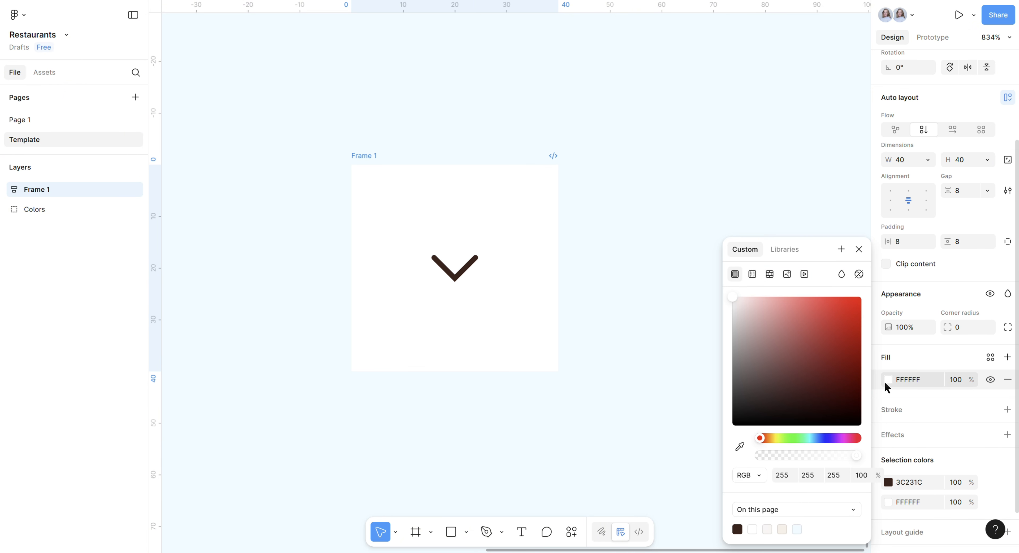
Make the frame circular with a corner radius of 9999.
{"action": "type", "text": "9"}
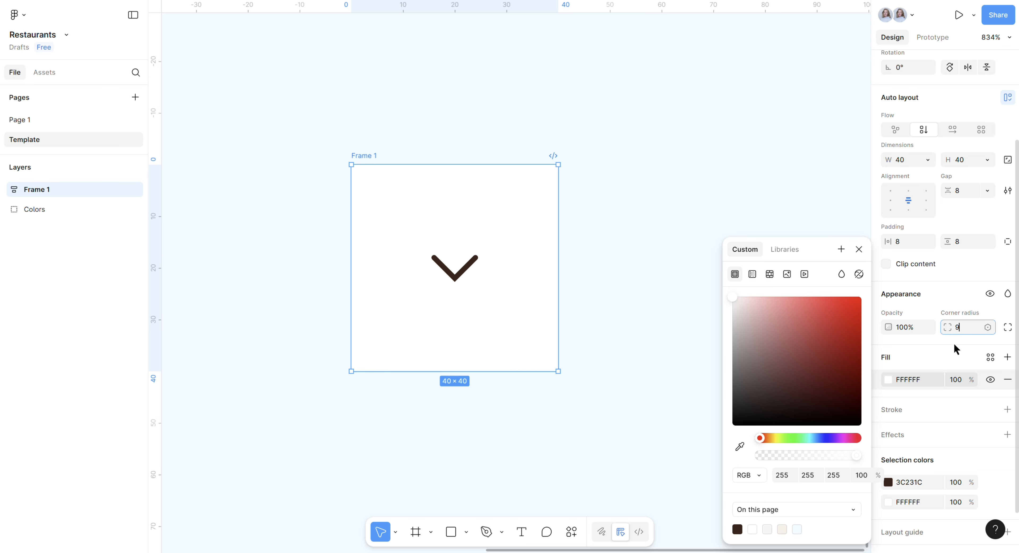
{"action": "type", "text": "999"}
{"action": "key", "text": "Return"}
{"action": "left_click", "coordinate": [646, 234]}
Set the stroke weight of the chevron inside the circle to 2.
{"action": "scroll", "coordinate": [646, 234], "scroll_direction": "down", "scroll_amount": 5}
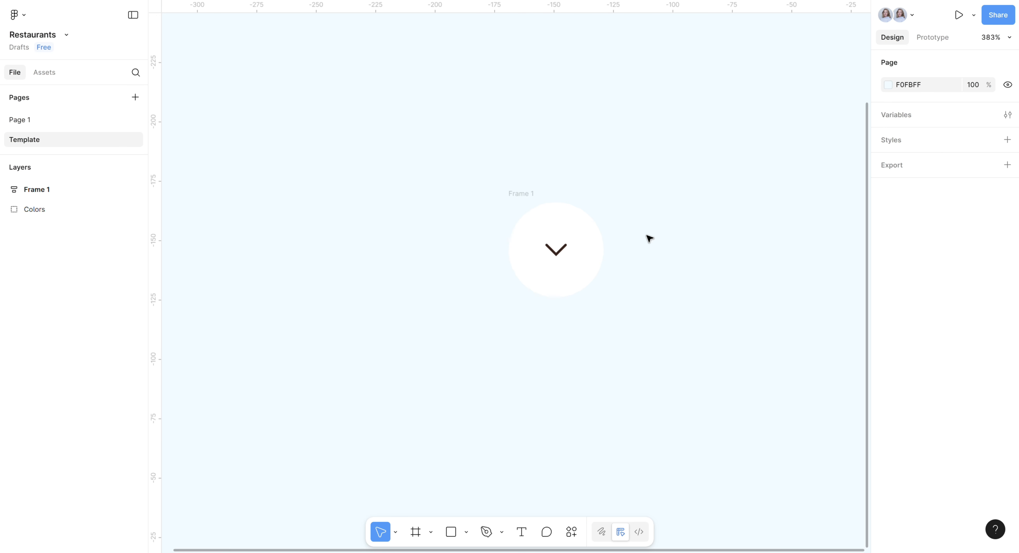
{"action": "left_click", "coordinate": [636, 270]}
{"action": "left_click", "coordinate": [959, 423]}
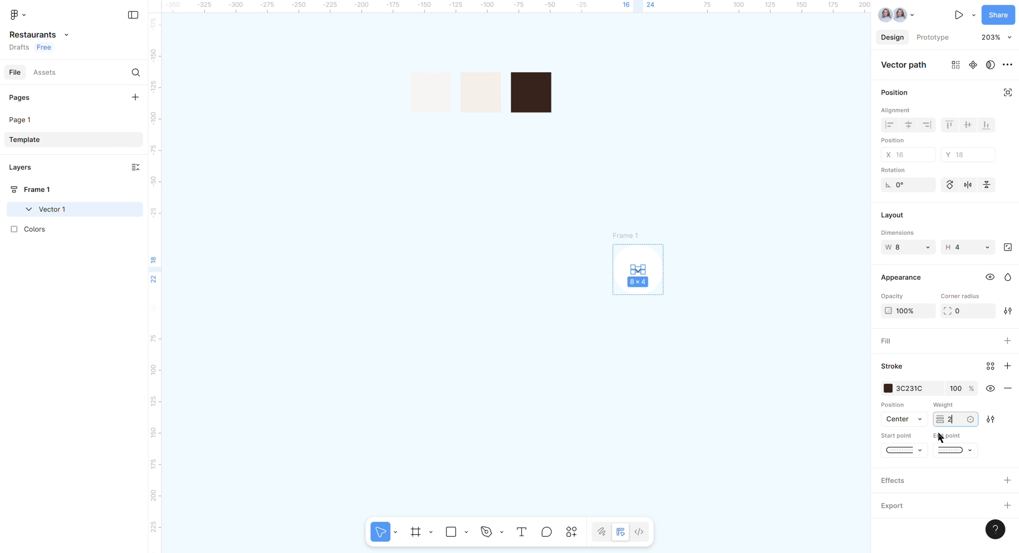
{"action": "type", "text": "2"}
{"action": "key", "text": "Return"}
{"action": "left_click", "coordinate": [761, 364]}
Rename the circular chevron frame as "Arrow/ Default".
{"action": "scroll", "coordinate": [762, 364], "scroll_direction": "up", "scroll_amount": 5}
{"action": "left_click", "coordinate": [467, 106]}
{"action": "double_click", "coordinate": [469, 107]}
{"action": "type", "text": "a"}
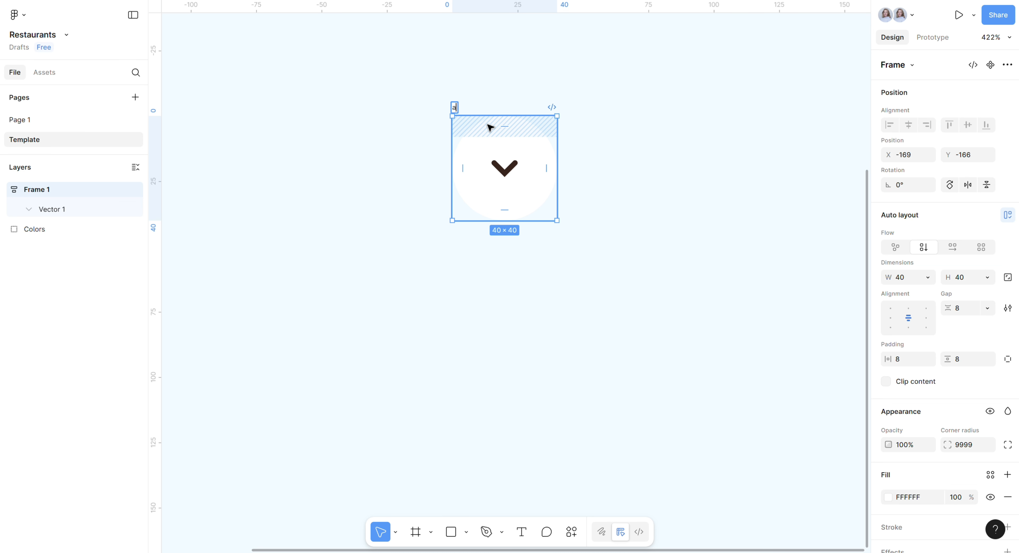
{"action": "type", "text": "rr"}
{"action": "key", "text": "BackSpace"}
{"action": "key", "text": "BackSpace"}
{"action": "key", "text": "BackSpace"}
{"action": "type", "text": "Arrow"}
{"action": "type", "text": "/ Default"}
{"action": "left_click", "coordinate": [484, 123]}
Duplicate the Arrow/ Default frame, place the copy beside it and rename it "Arrow/ Hover".
{"action": "left_click", "coordinate": [499, 139]}
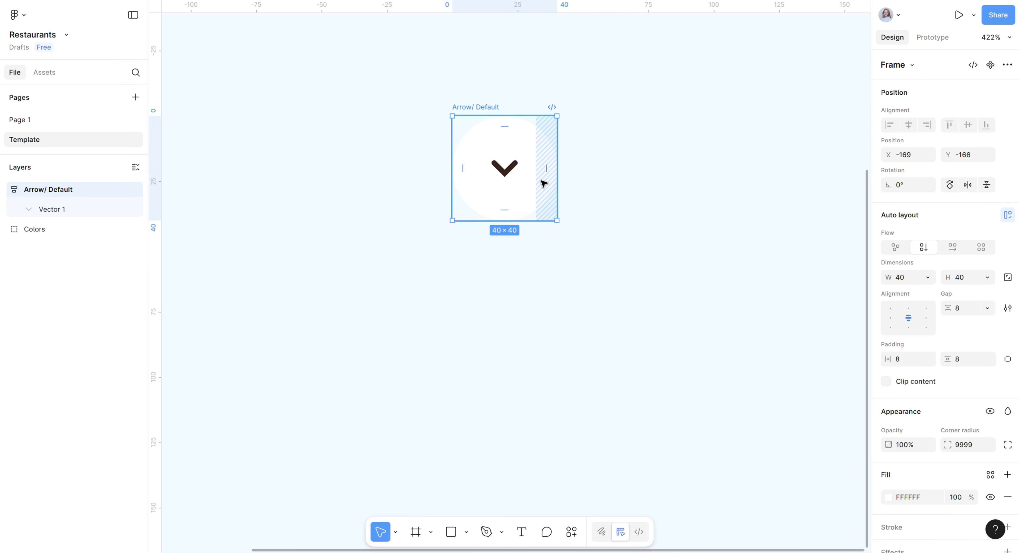
{"action": "key", "text": "ctrl+d"}
{"action": "left_click_drag", "start_coordinate": [688, 112], "coordinate": [595, 112]}
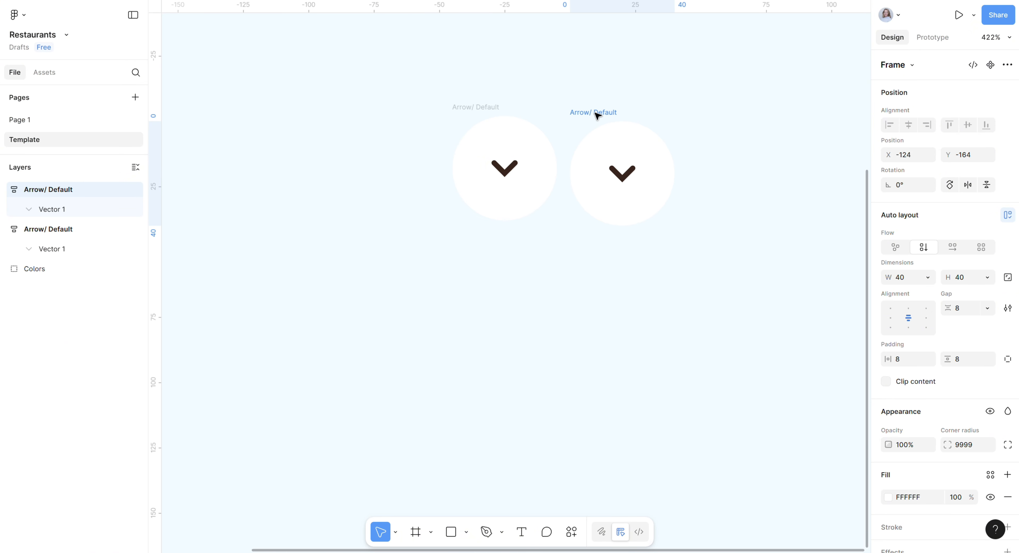
{"action": "double_click", "coordinate": [596, 111]}
{"action": "type", "text": "Hover"}
{"action": "key", "text": "Return"}
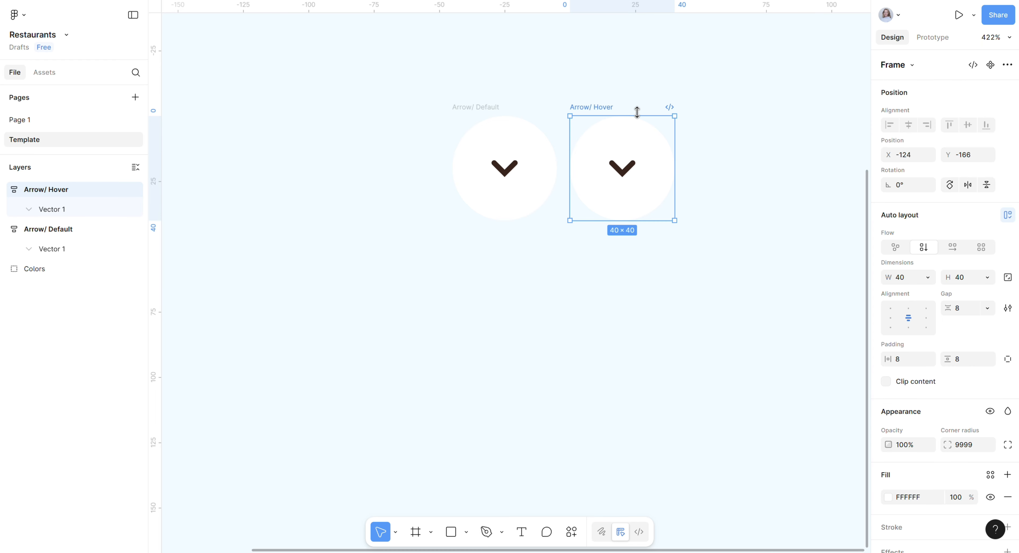
Duplicate the Arrow/ Hover frame, place the copy next to it and rename it "Arrow/ Presed".
{"action": "key", "text": "ctrl+d"}
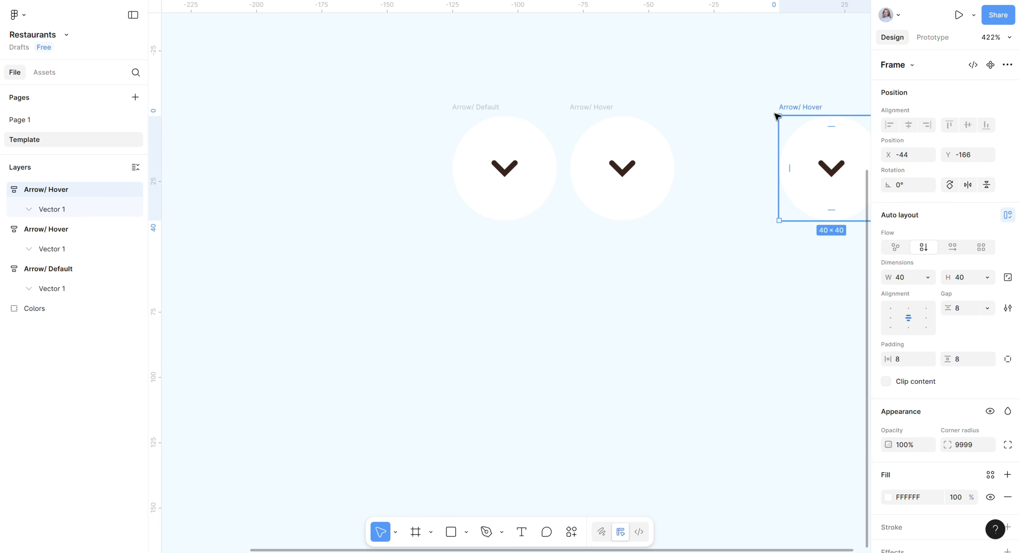
{"action": "left_click_drag", "start_coordinate": [809, 111], "coordinate": [728, 111]}
{"action": "double_click", "coordinate": [732, 107]}
{"action": "double_click", "coordinate": [733, 107]}
{"action": "type", "text": "Presed"}
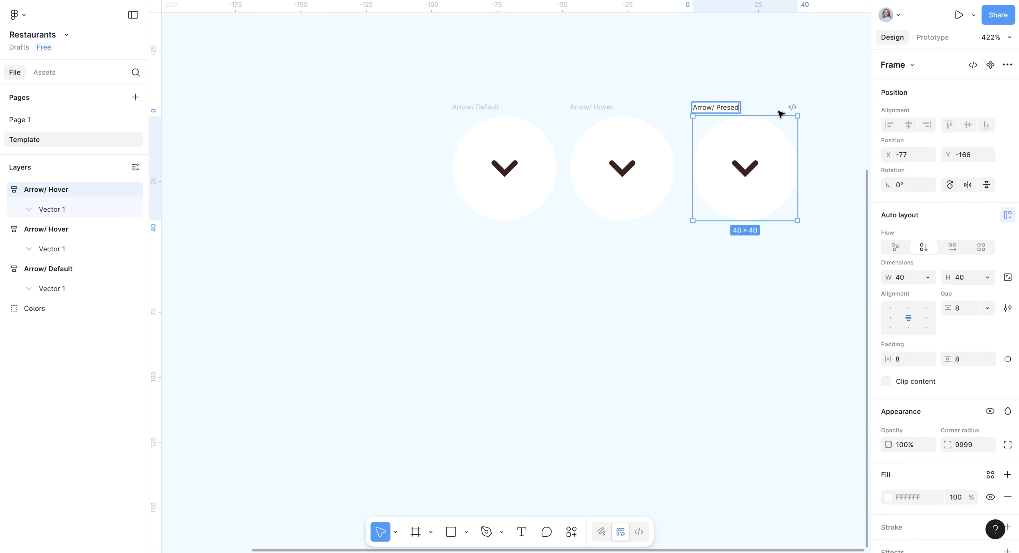
Flip the chevron inside the Arrow/ Presed frame vertically so it points up.
{"action": "double_click", "coordinate": [751, 176]}
{"action": "key", "text": "Escape"}
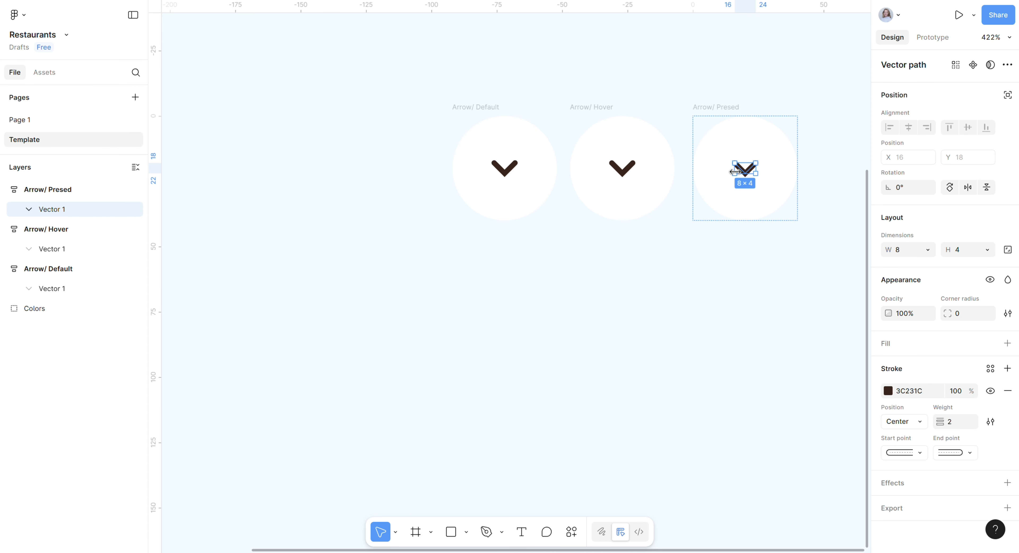
{"action": "right_click", "coordinate": [737, 168]}
{"action": "left_click", "coordinate": [816, 512]}
Change the fill of Arrow/ Hover to F7F1E8 and the fill of Arrow/ Default to F9F7F4.
{"action": "left_click", "coordinate": [636, 188]}
{"action": "left_click", "coordinate": [888, 500]}
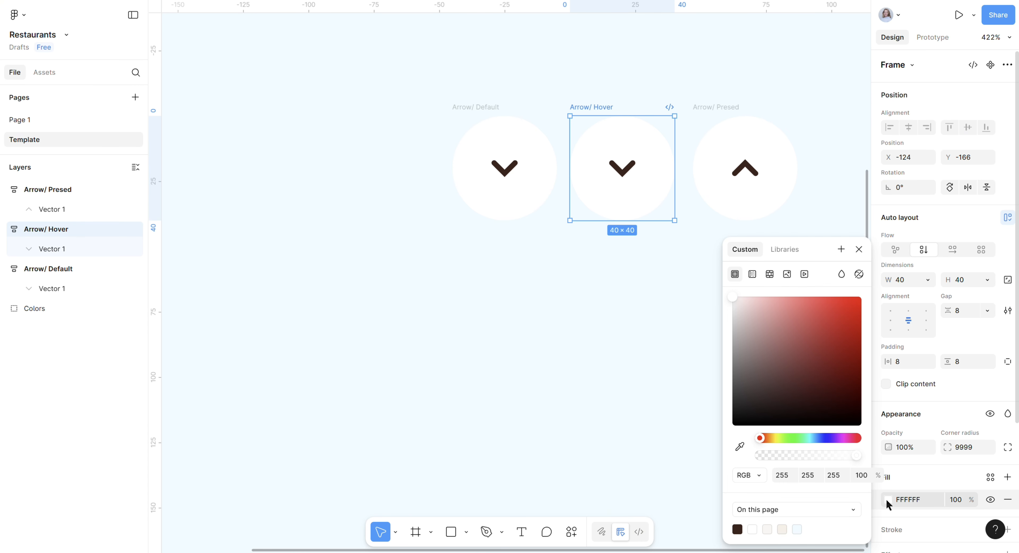
{"action": "left_click", "coordinate": [782, 529]}
{"action": "left_click", "coordinate": [521, 195]}
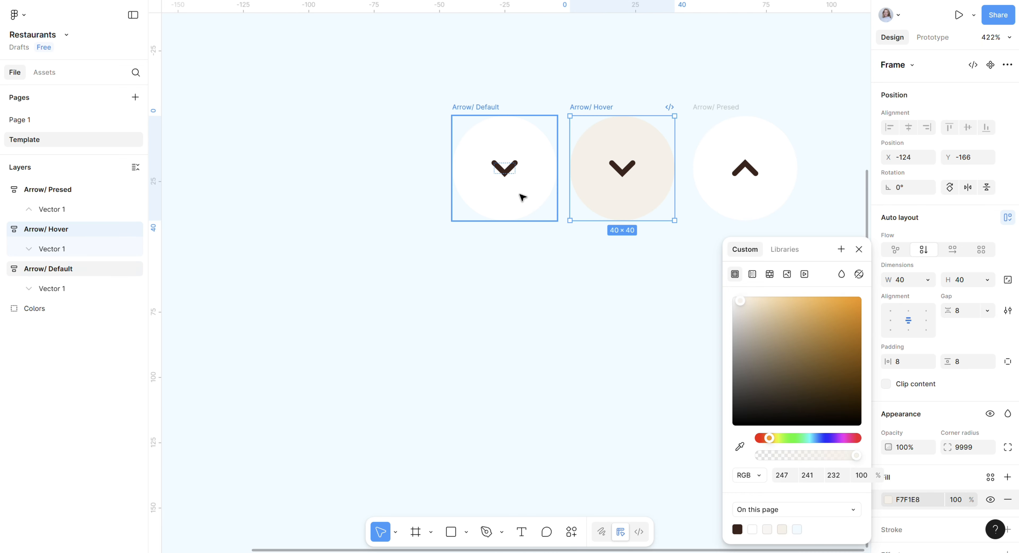
{"action": "left_click", "coordinate": [888, 501]}
{"action": "left_click", "coordinate": [782, 529]}
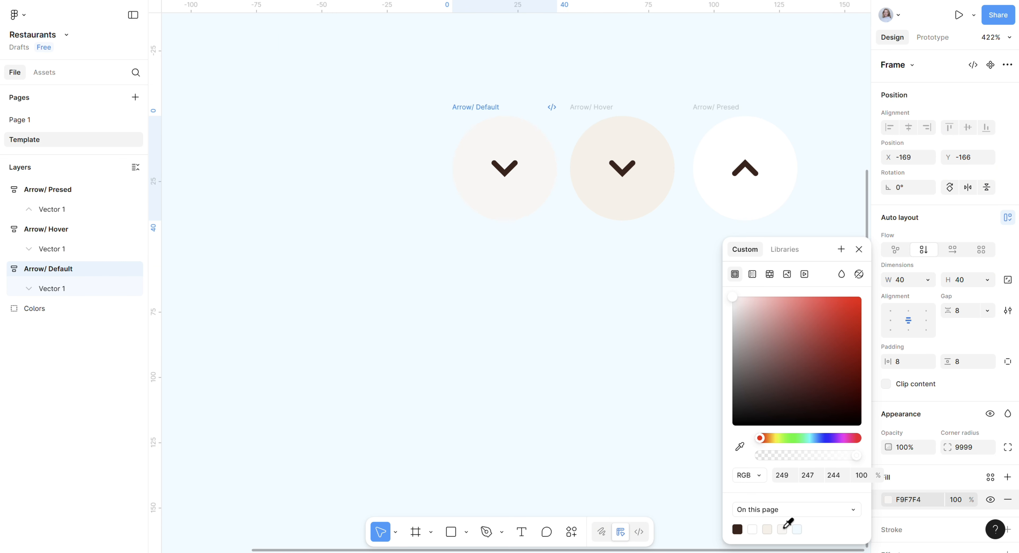
Set the fill of the Arrow/ Presed frame to F9F7F4.
{"action": "left_click", "coordinate": [771, 196]}
{"action": "left_click", "coordinate": [888, 500]}
{"action": "left_click", "coordinate": [768, 529]}
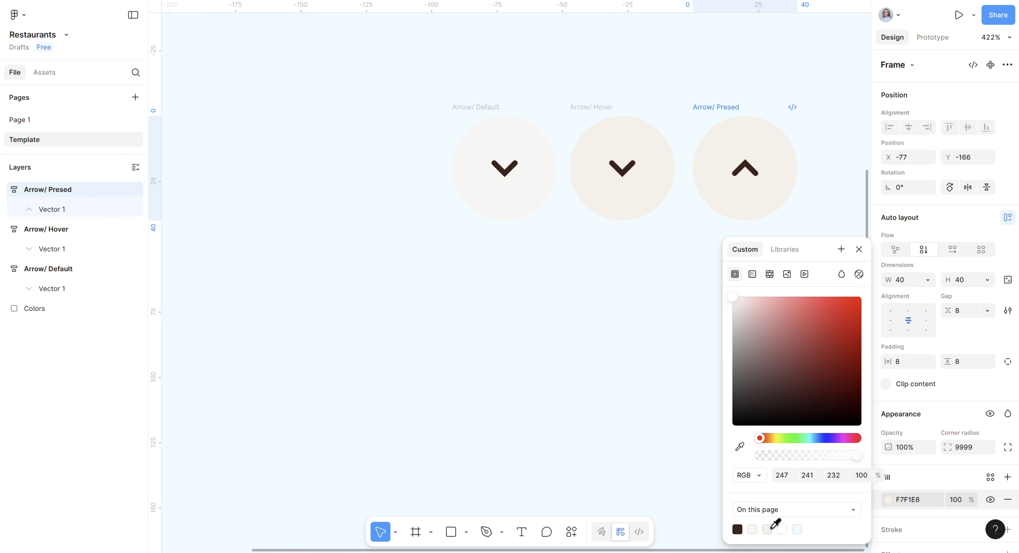
{"action": "left_click", "coordinate": [752, 529]}
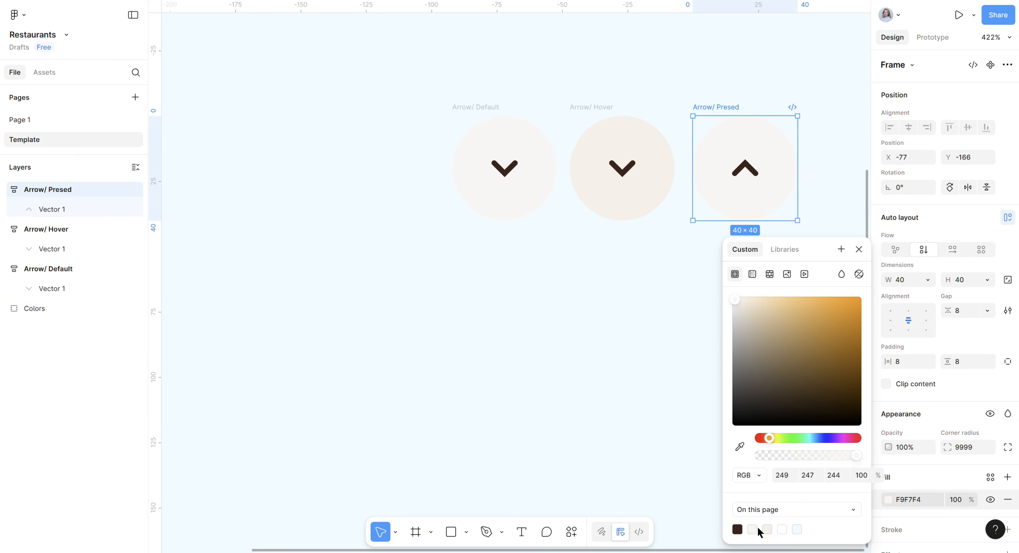
{"action": "left_click", "coordinate": [858, 249]}
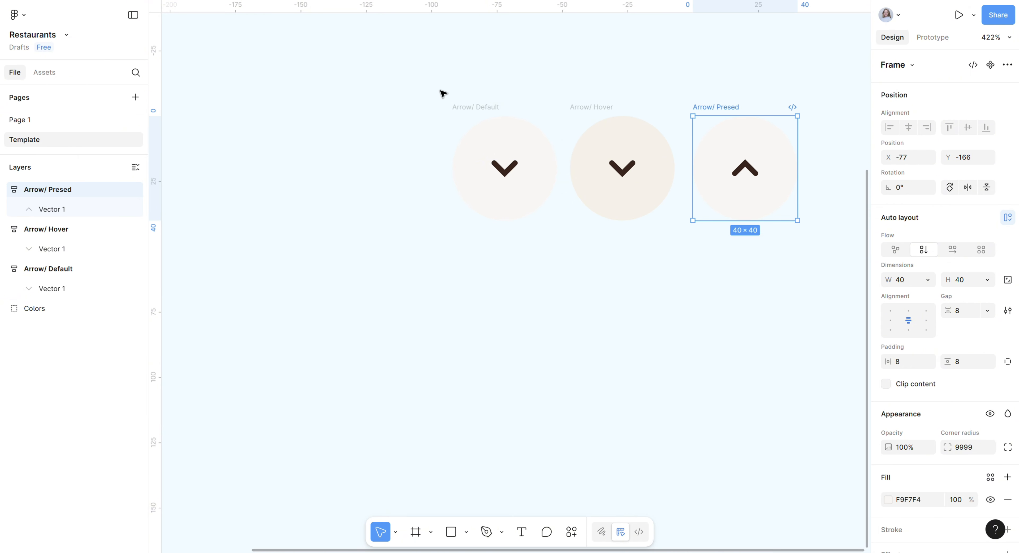
Combine the three arrow frames into one component set with Default, Hover and Presed variants.
{"action": "left_click_drag", "start_coordinate": [437, 88], "coordinate": [846, 246]}
{"action": "left_click", "coordinate": [975, 64]}
{"action": "left_click", "coordinate": [949, 117]}
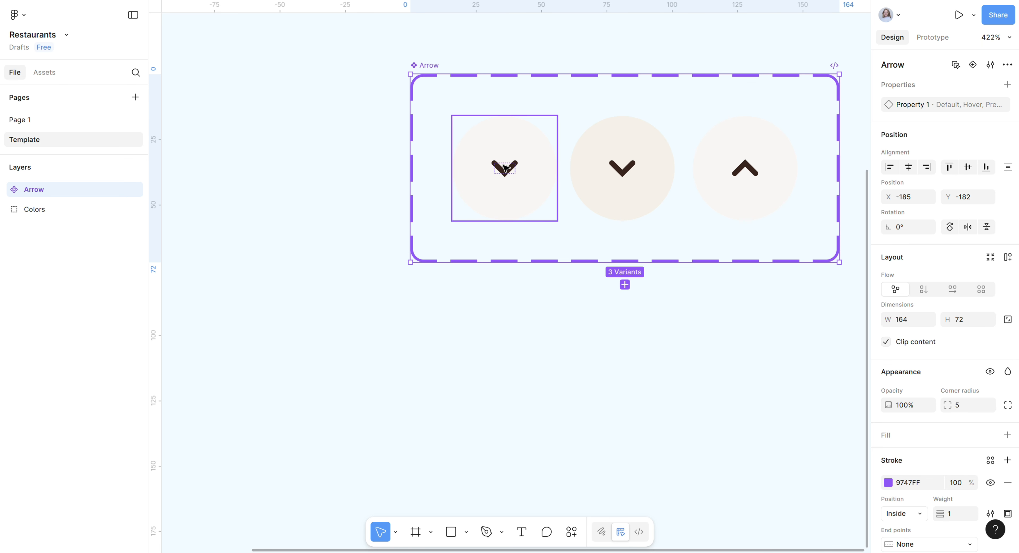
Add a prototype interaction from the Default variant that changes to Hover with the While hovering trigger.
{"action": "key", "text": "shift+e"}
{"action": "left_click", "coordinate": [485, 125]}
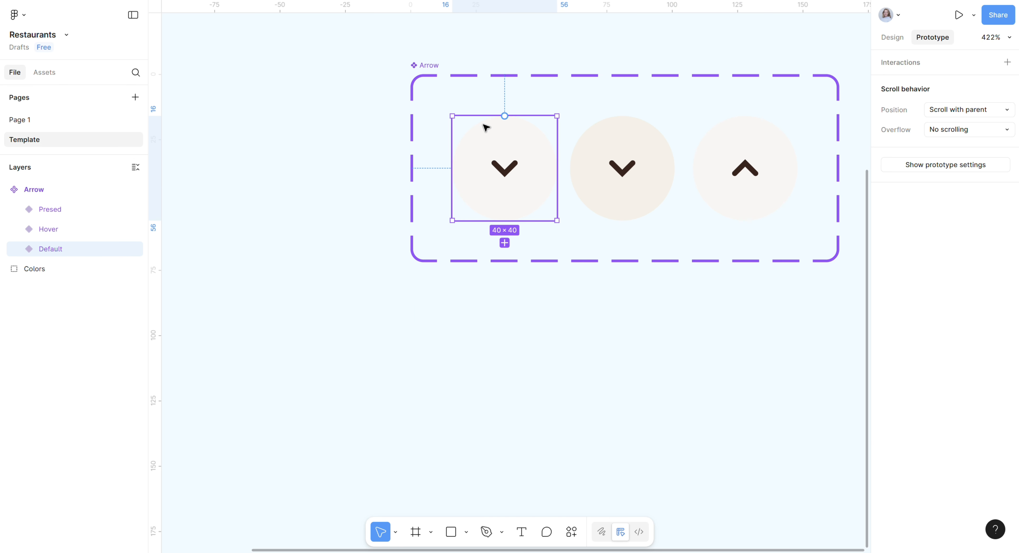
{"action": "left_click_drag", "start_coordinate": [556, 168], "coordinate": [581, 204]}
{"action": "left_click", "coordinate": [616, 226]}
{"action": "left_click", "coordinate": [624, 257]}
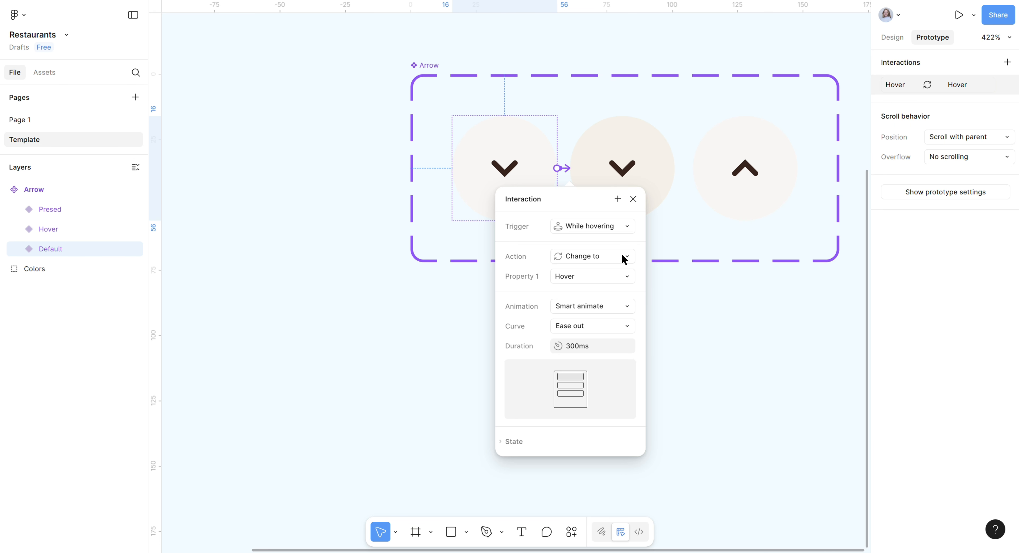
{"action": "left_click", "coordinate": [697, 283]}
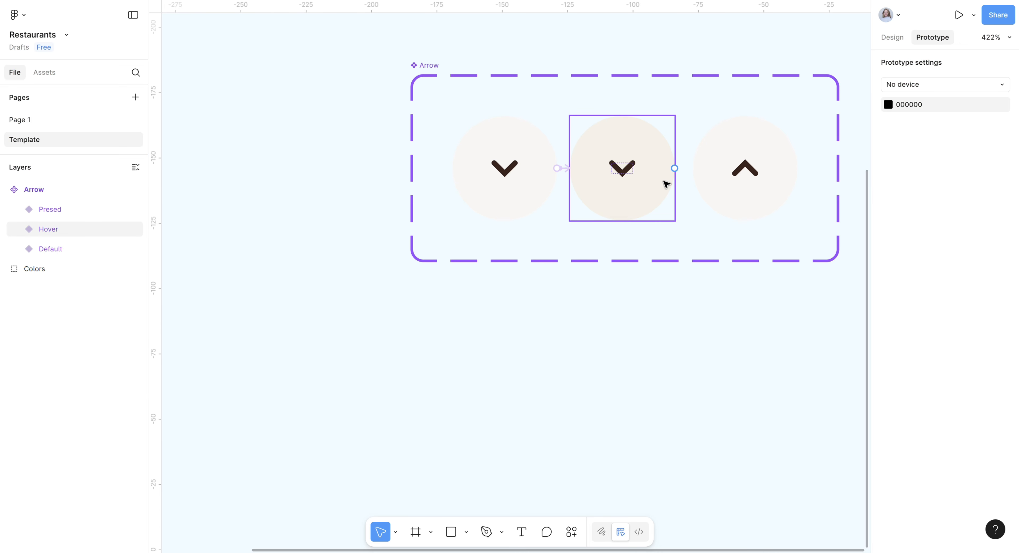
Add an On click interaction from the Hover variant that changes to Presed with Smart animate.
{"action": "left_click_drag", "start_coordinate": [673, 168], "coordinate": [708, 174]}
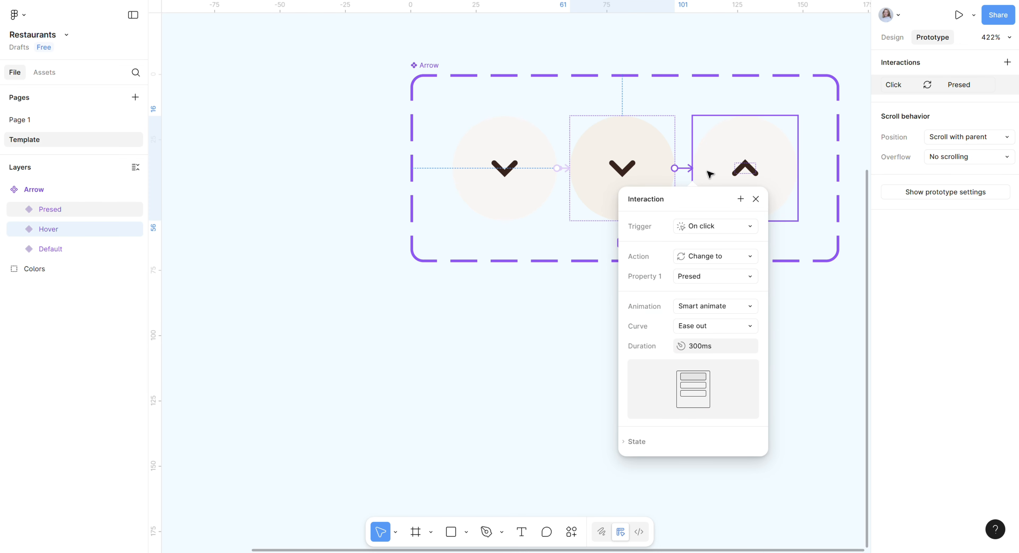
{"action": "left_click", "coordinate": [730, 311]}
{"action": "left_click", "coordinate": [721, 315]}
{"action": "left_click", "coordinate": [553, 166]}
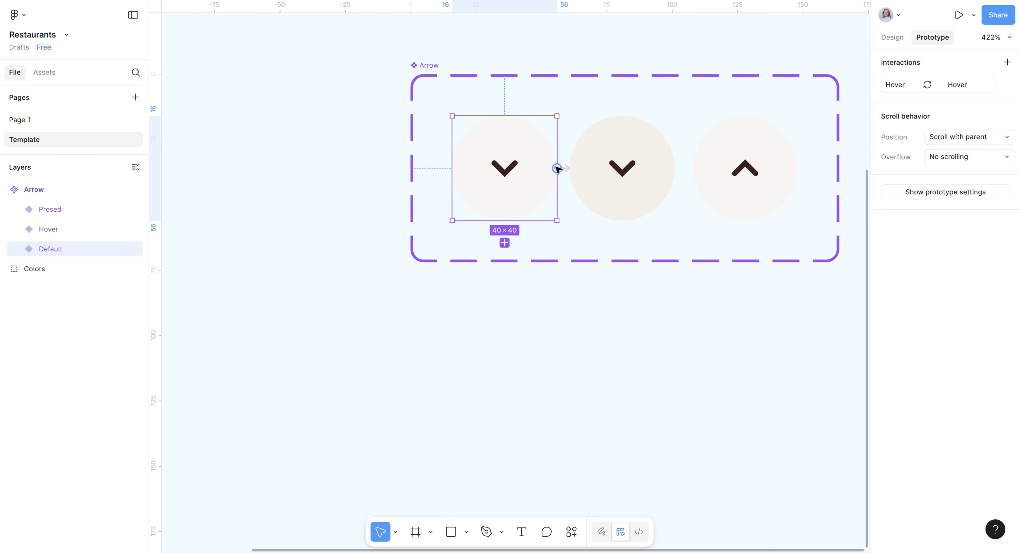
{"action": "left_click_drag", "start_coordinate": [557, 168], "coordinate": [724, 181]}
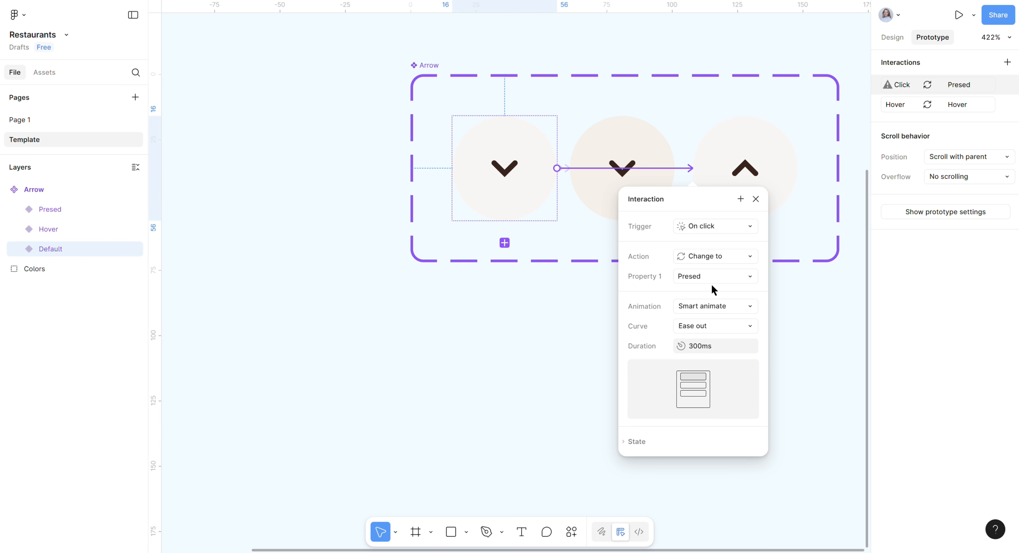
{"action": "left_click", "coordinate": [738, 324]}
{"action": "left_click", "coordinate": [731, 386]}
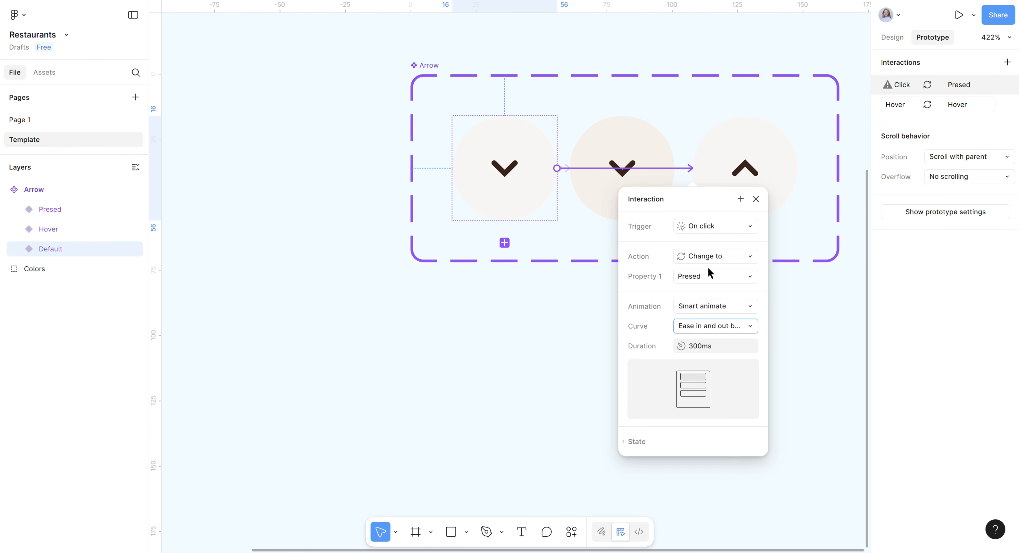
{"action": "left_click", "coordinate": [565, 103]}
Set the Hover-to-Presed interaction's curve to Ease in and out back and connect the Presed variant back to Default.
{"action": "left_click", "coordinate": [688, 170]}
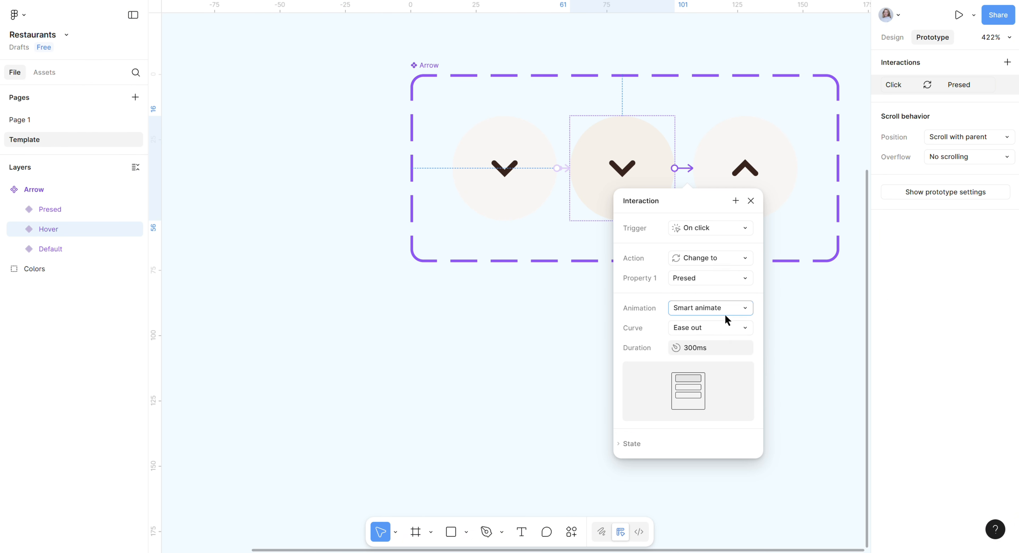
{"action": "left_click", "coordinate": [726, 328]}
{"action": "left_click", "coordinate": [746, 389]}
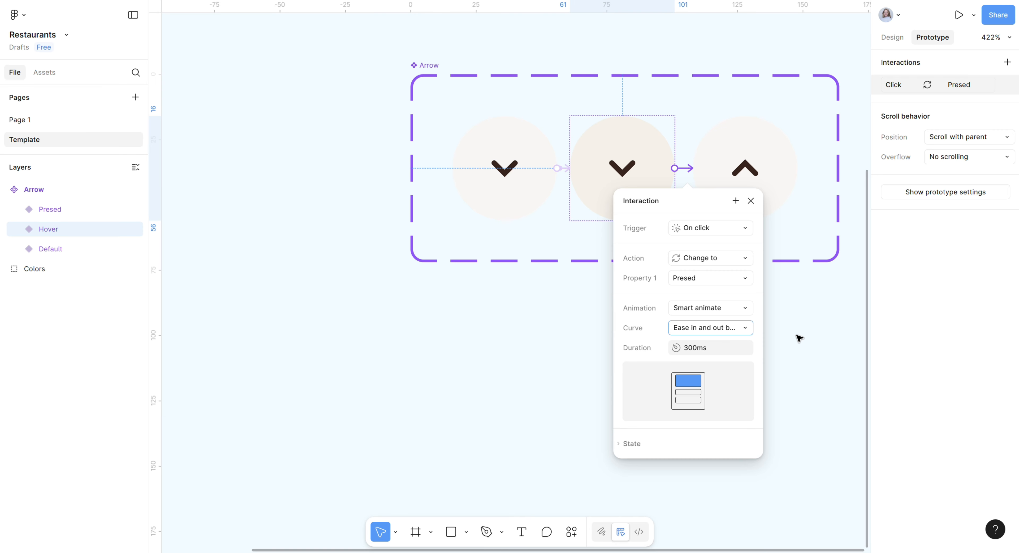
{"action": "left_click", "coordinate": [792, 173]}
{"action": "left_click_drag", "start_coordinate": [745, 243], "coordinate": [532, 211]}
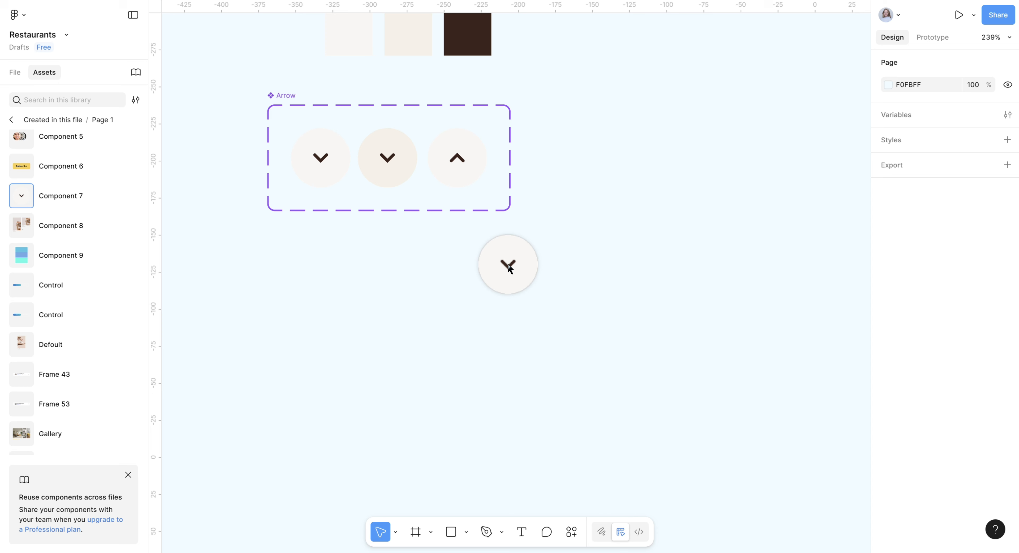
Place an instance of Component 7 beside the Arrow component set and return to the list of the file's components.
{"action": "left_click_drag", "start_coordinate": [508, 267], "coordinate": [592, 172]}
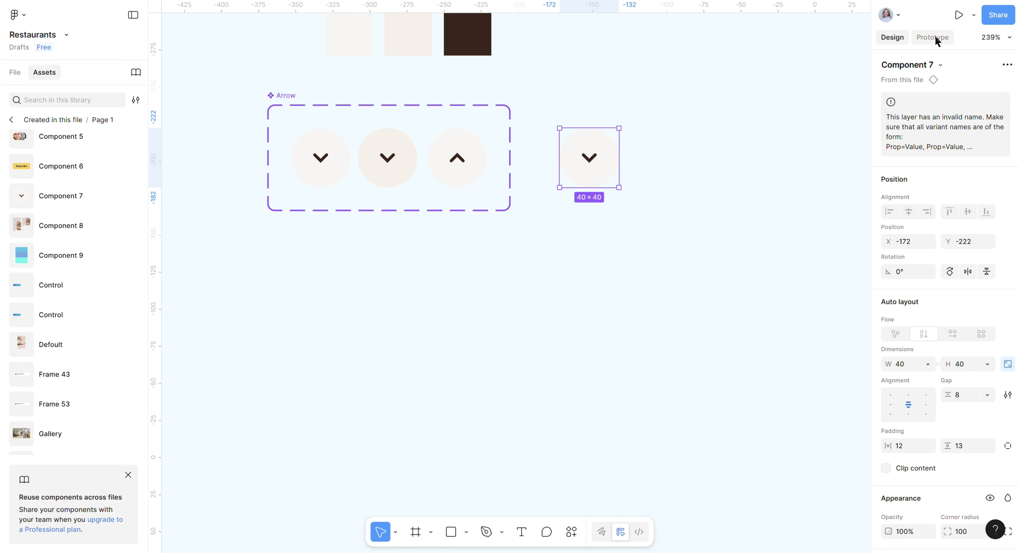
{"action": "left_click", "coordinate": [719, 262]}
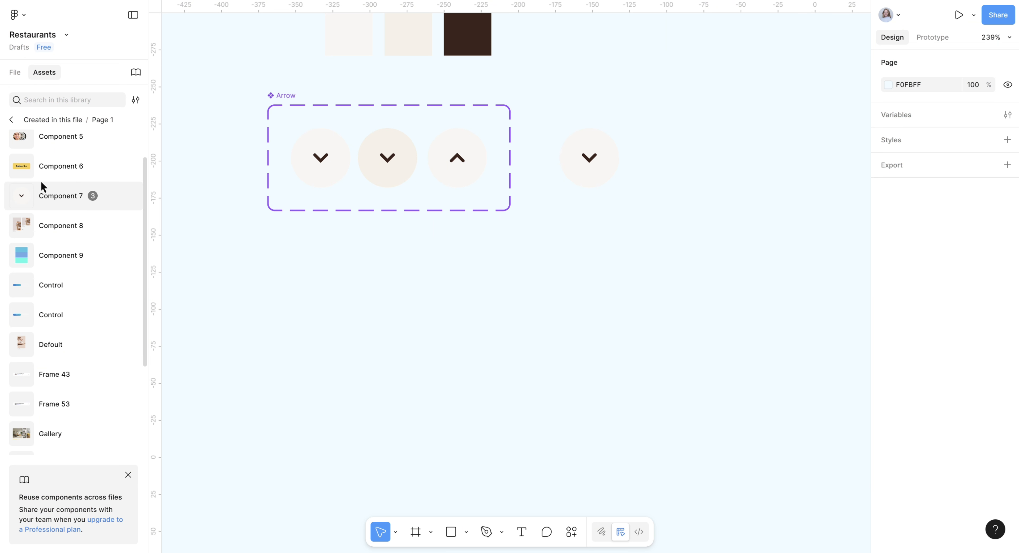
{"action": "left_click", "coordinate": [11, 120]}
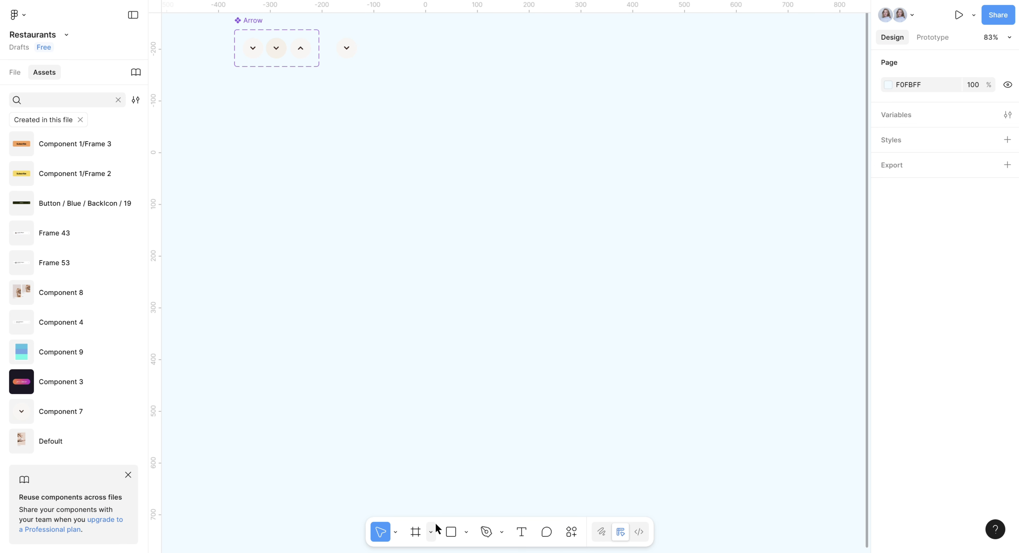
Draw a frame beside the arrow instance and size it to 380 × 600.
{"action": "left_click", "coordinate": [415, 532]}
{"action": "left_click_drag", "start_coordinate": [401, 47], "coordinate": [585, 353]}
{"action": "left_click", "coordinate": [898, 284]}
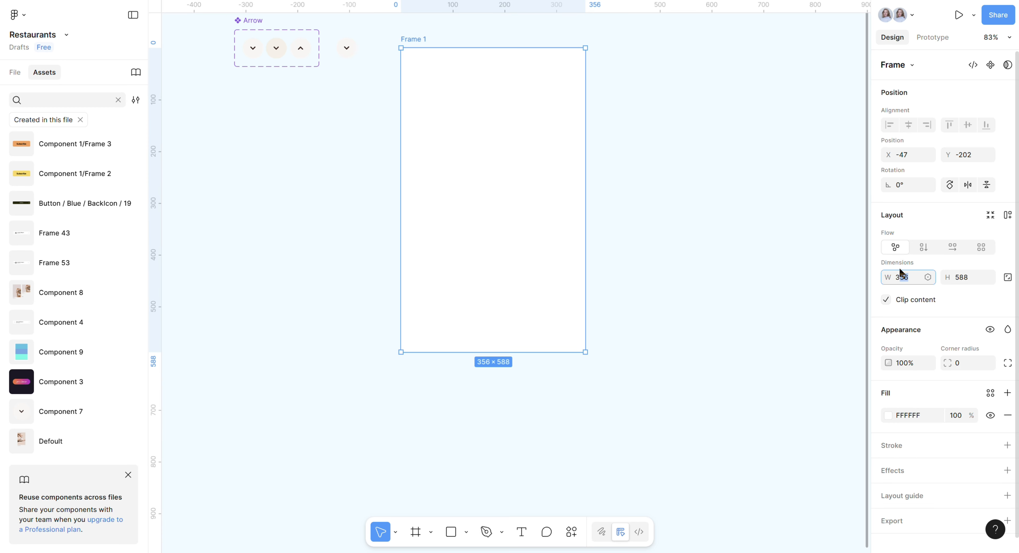
{"action": "type", "text": "380"}
{"action": "left_click", "coordinate": [965, 277]}
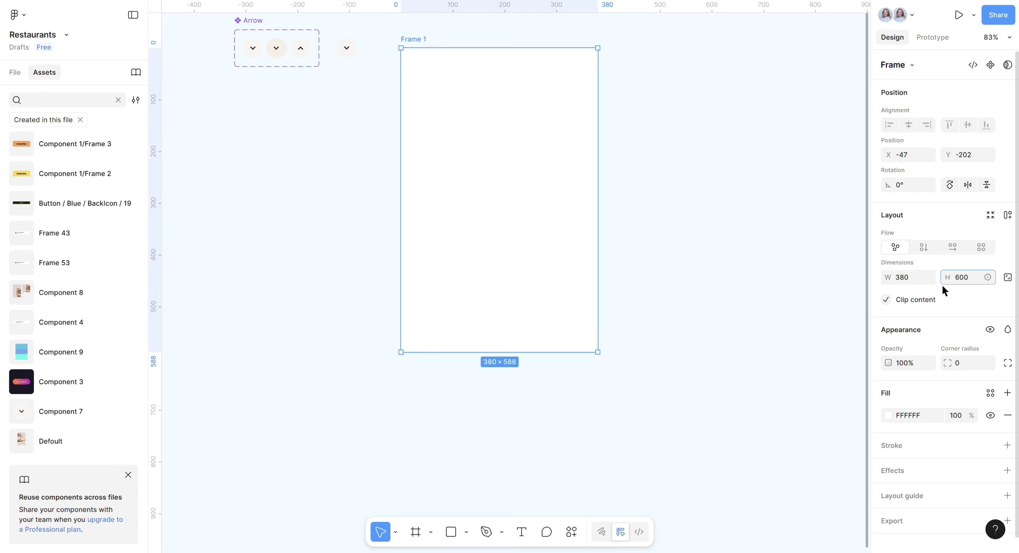
{"action": "type", "text": "600"}
{"action": "key", "text": "Return"}
Fill the frame with the uploaded neauthy-skincare-NwAPSDTmxmk image of the cream jar held between two hands.
{"action": "left_click", "coordinate": [886, 415]}
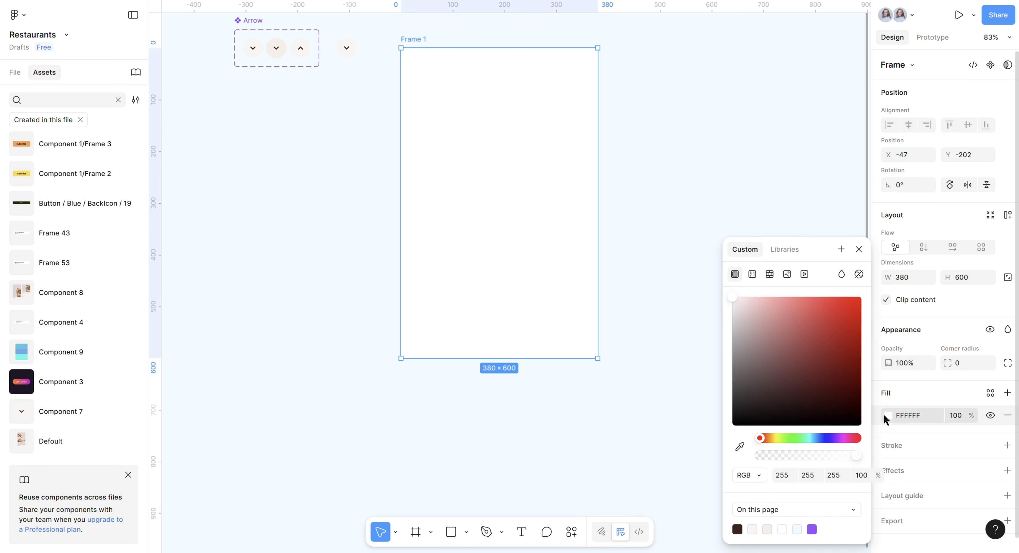
{"action": "left_click", "coordinate": [787, 274]}
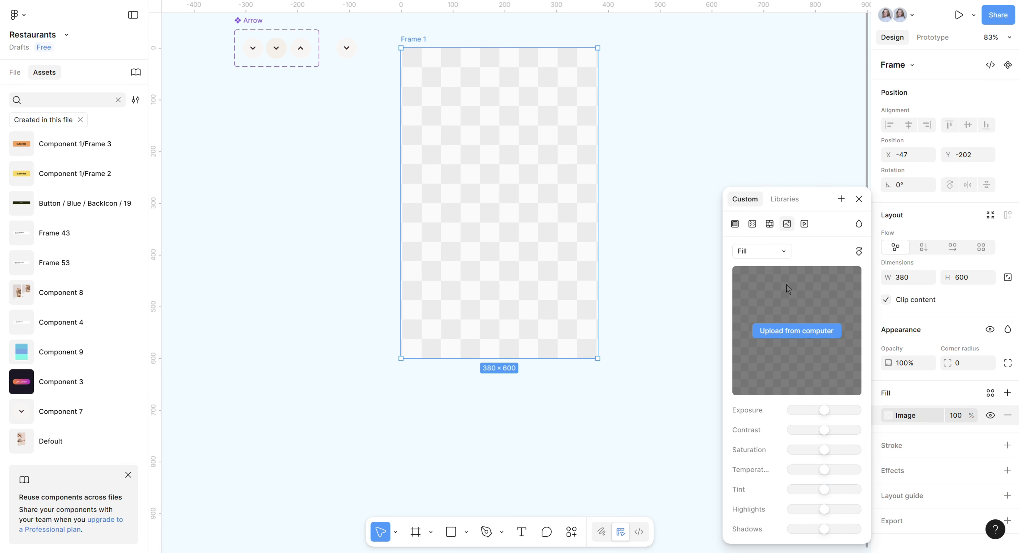
{"action": "left_click", "coordinate": [794, 333]}
{"action": "left_click", "coordinate": [124, 94]}
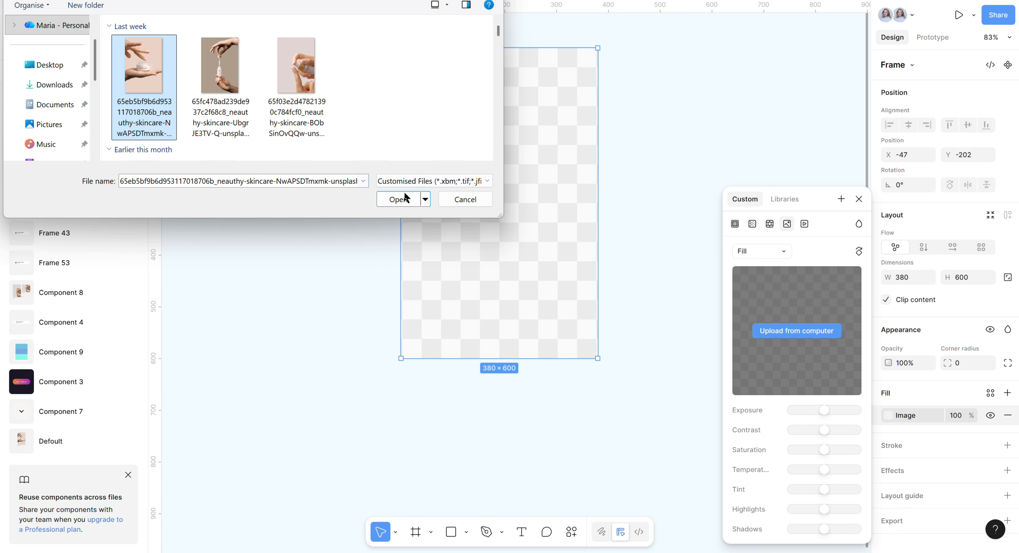
{"action": "left_click", "coordinate": [398, 200]}
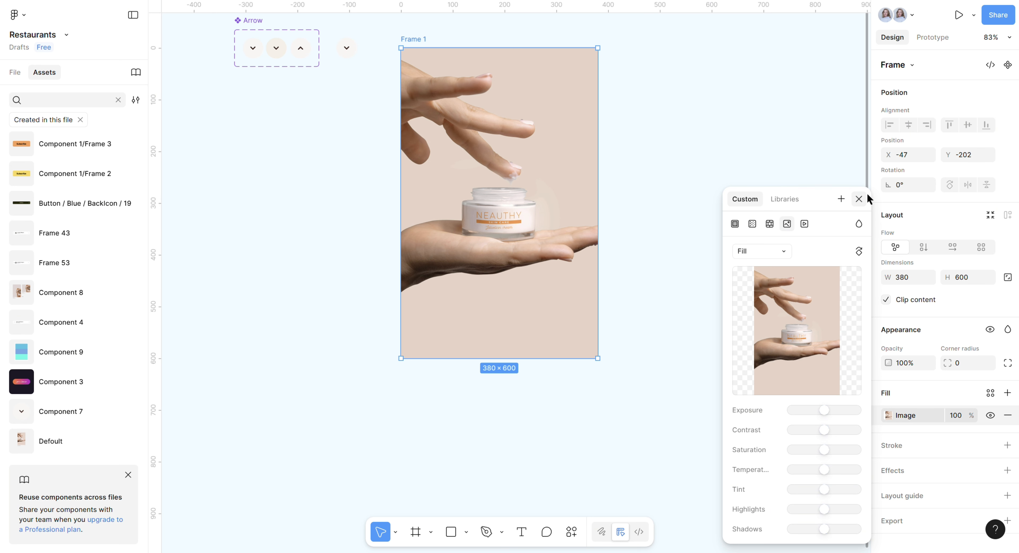
{"action": "left_click", "coordinate": [858, 199]}
Add the text "Nourish Glow" below the lower edge of the image frame.
{"action": "left_click", "coordinate": [522, 532]}
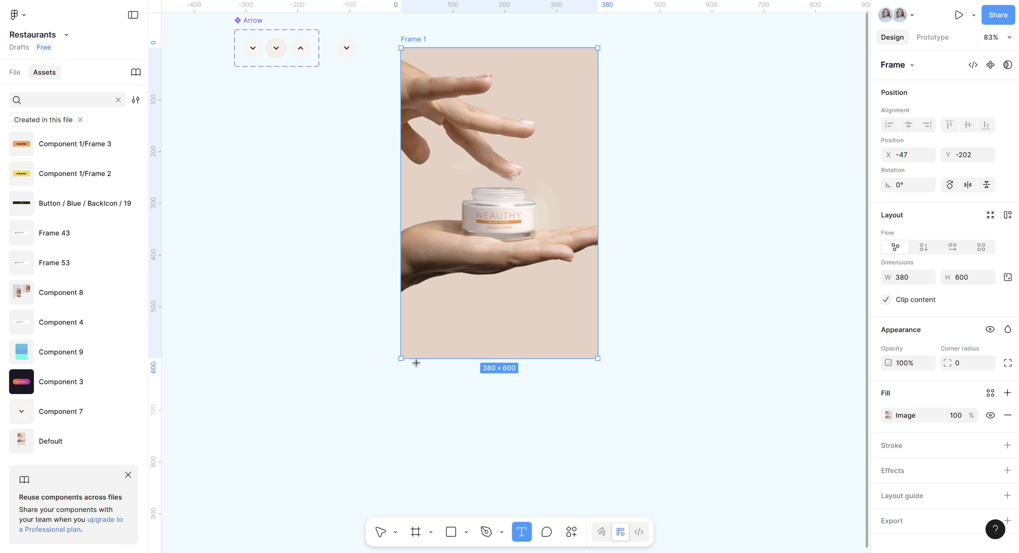
{"action": "scroll", "coordinate": [406, 393], "scroll_direction": "up", "scroll_amount": 8}
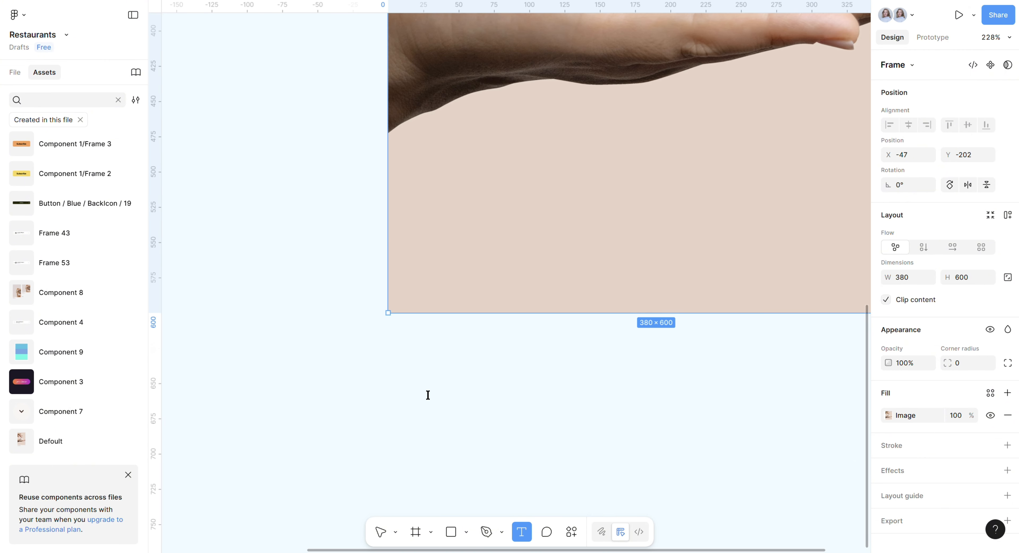
{"action": "left_click", "coordinate": [403, 372]}
{"action": "type", "text": "N"}
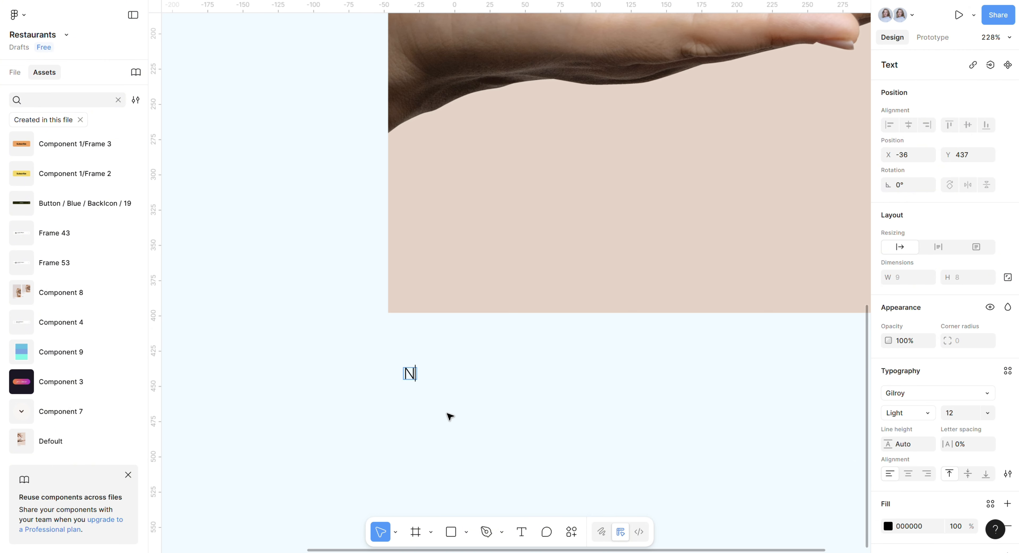
{"action": "type", "text": "ourish Glow"}
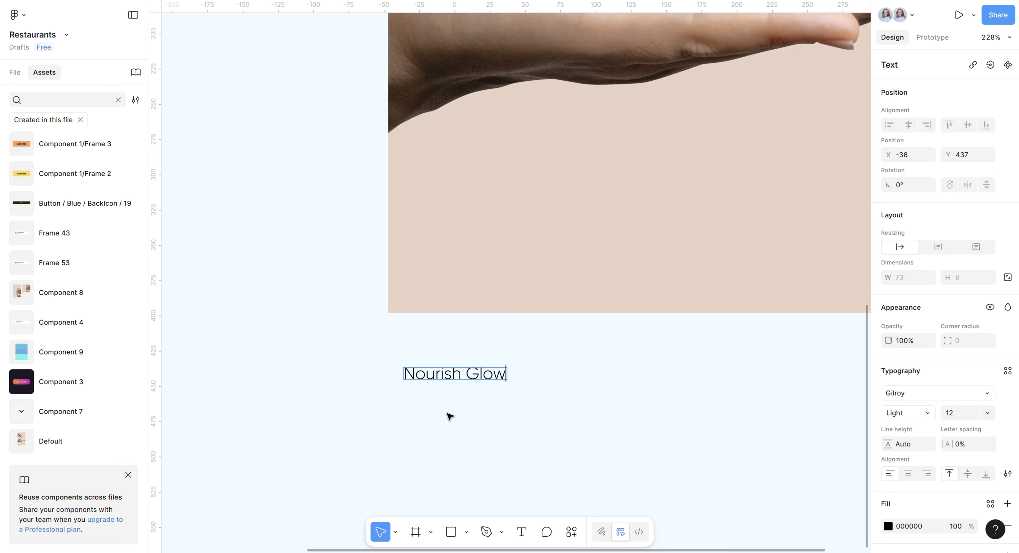
{"action": "scroll", "coordinate": [547, 413], "scroll_direction": "down", "scroll_amount": 1}
{"action": "scroll", "coordinate": [545, 408], "scroll_direction": "down", "scroll_amount": 2}
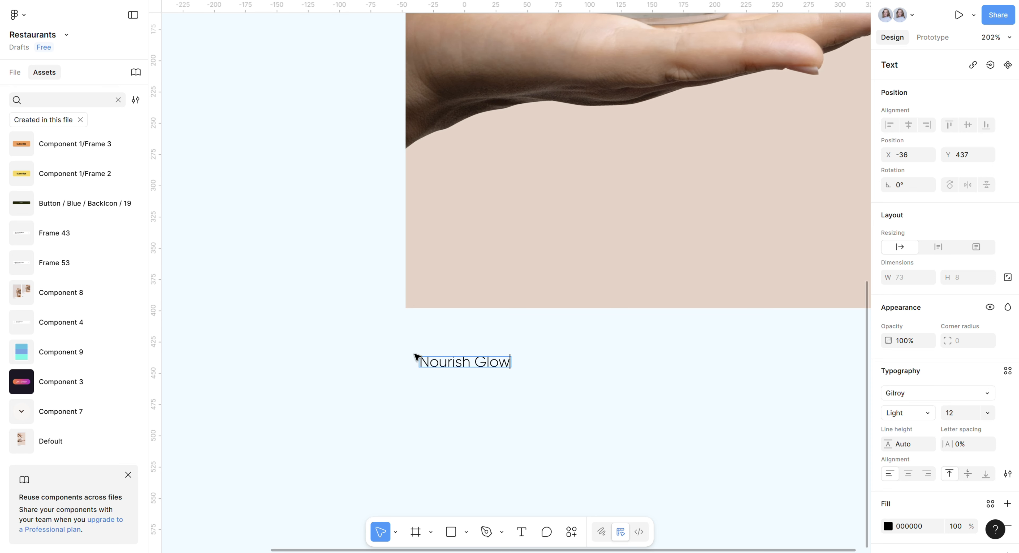
{"action": "type", "text": "A"}
{"action": "key", "text": "BackSpace"}
Set the font size of the Nourish Glow text to 24.
{"action": "key", "text": "ctrl+a"}
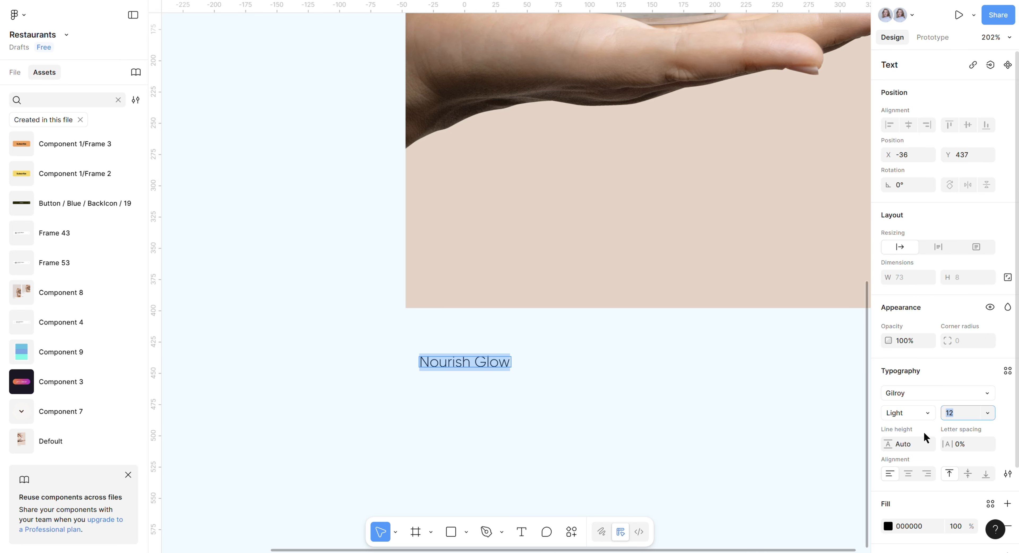
{"action": "type", "text": "24"}
{"action": "key", "text": "Return"}
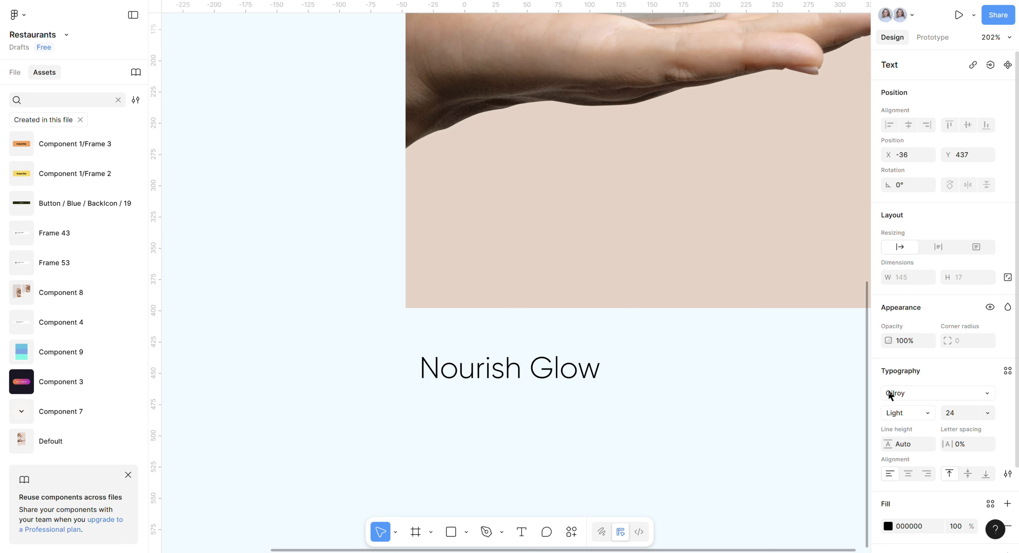
{"action": "key", "text": "Escape"}
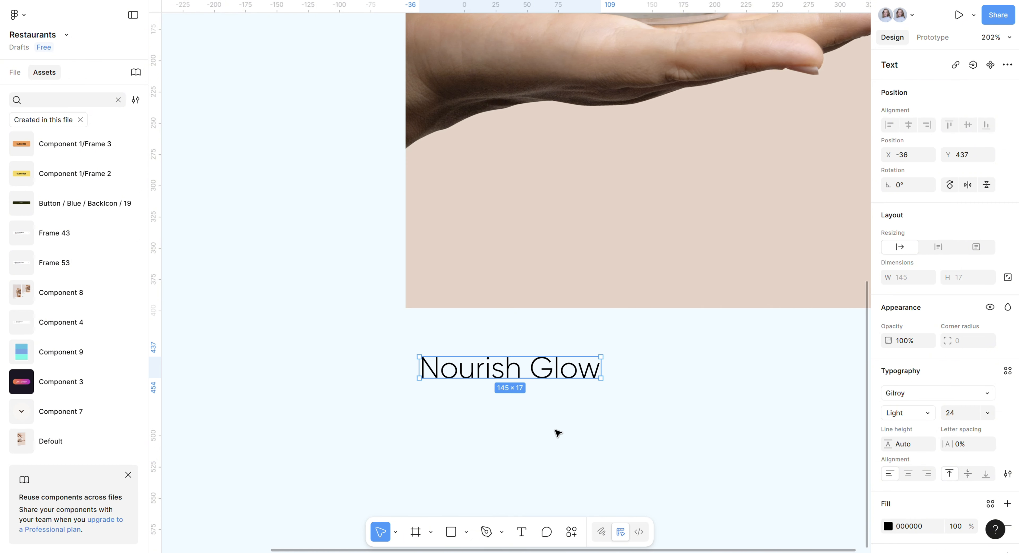
Add the text "Hydration & Nourishment" beneath the Nourish Glow title.
{"action": "left_click", "coordinate": [511, 537]}
{"action": "left_click", "coordinate": [430, 409]}
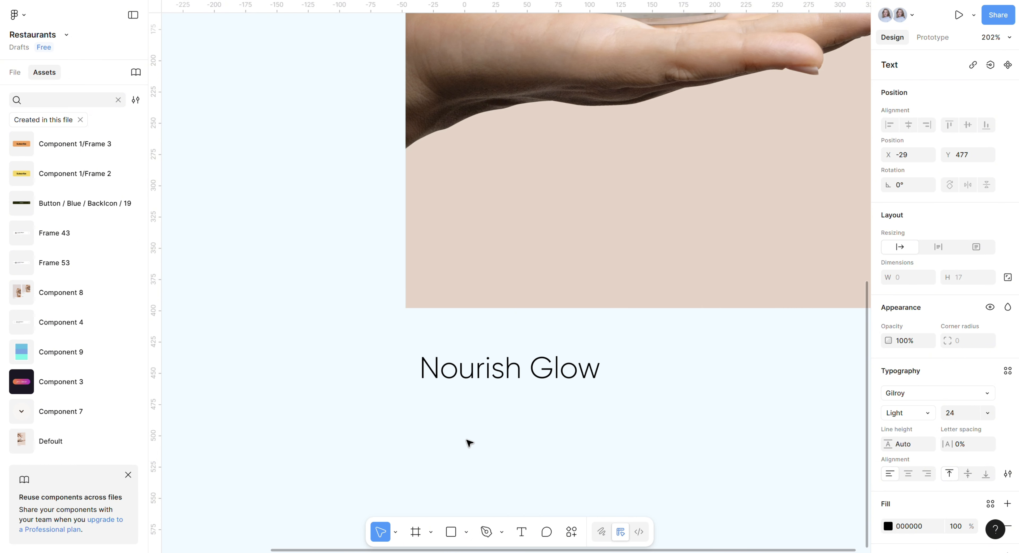
{"action": "type", "text": "Hydration & Nourishment"}
{"action": "left_click", "coordinate": [431, 453]}
{"action": "key", "text": "BackSpace"}
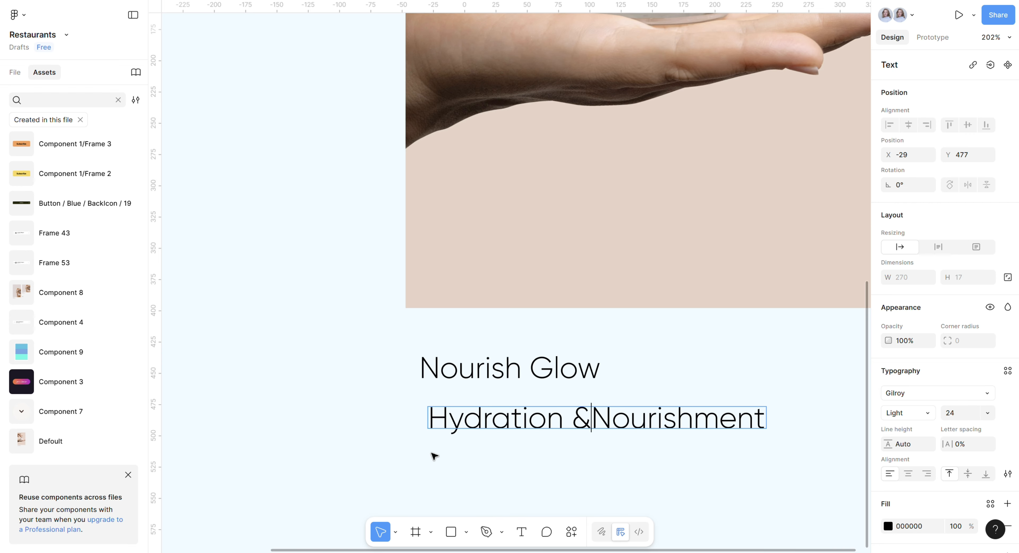
Set the font size of the Hydration & Nourishment text to 12.
{"action": "left_click", "coordinate": [431, 416]}
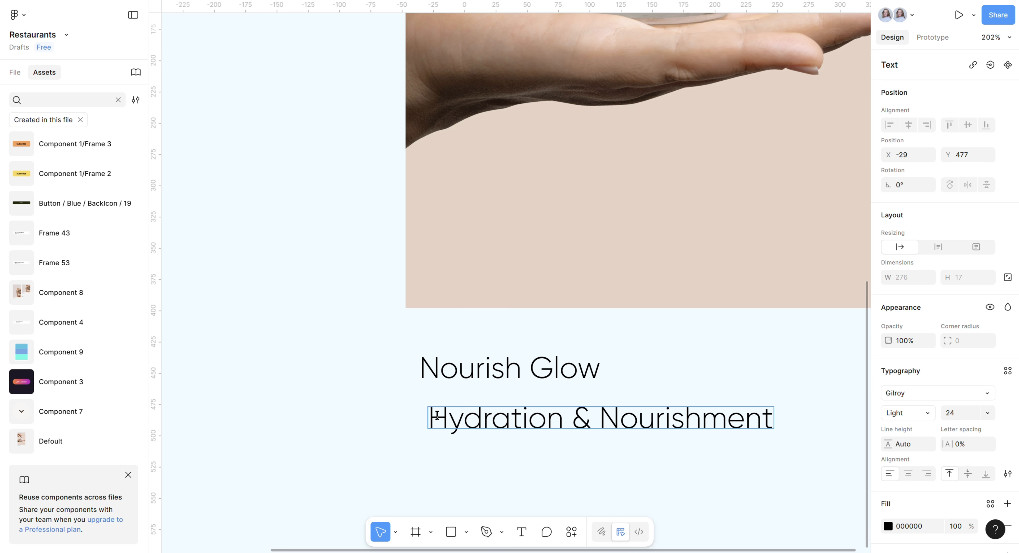
{"action": "key", "text": "ctrl+a"}
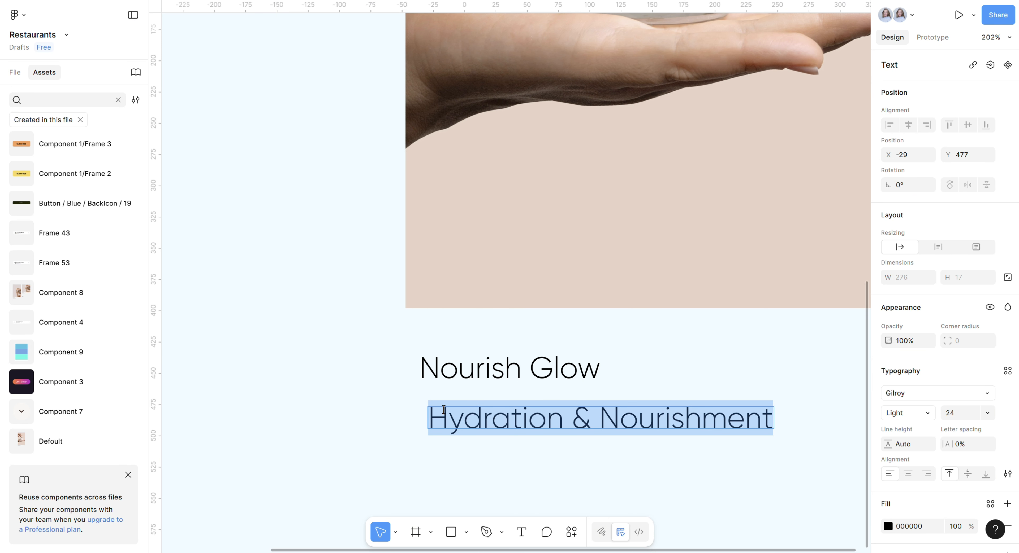
{"action": "type", "text": "12"}
{"action": "key", "text": "Return"}
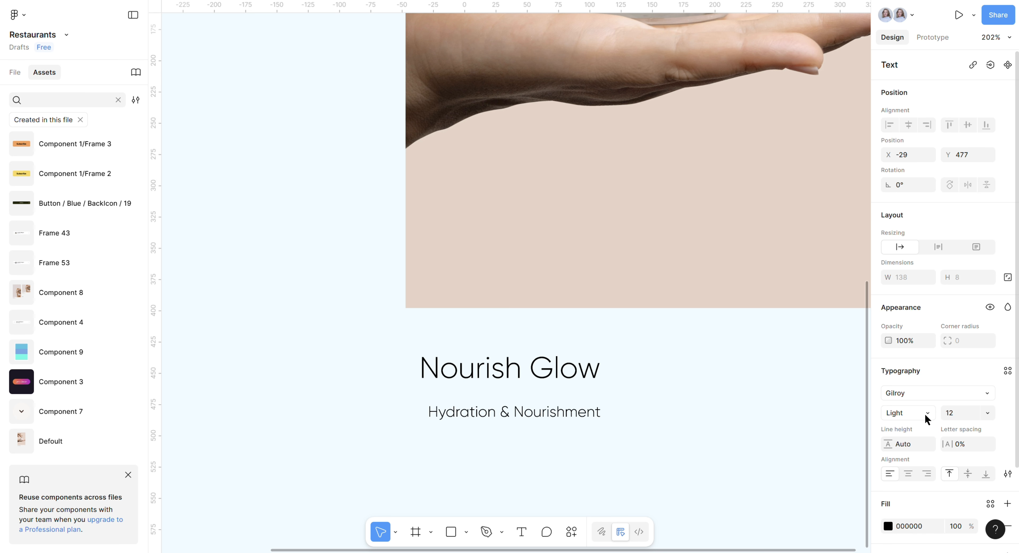
{"action": "key", "text": "Escape"}
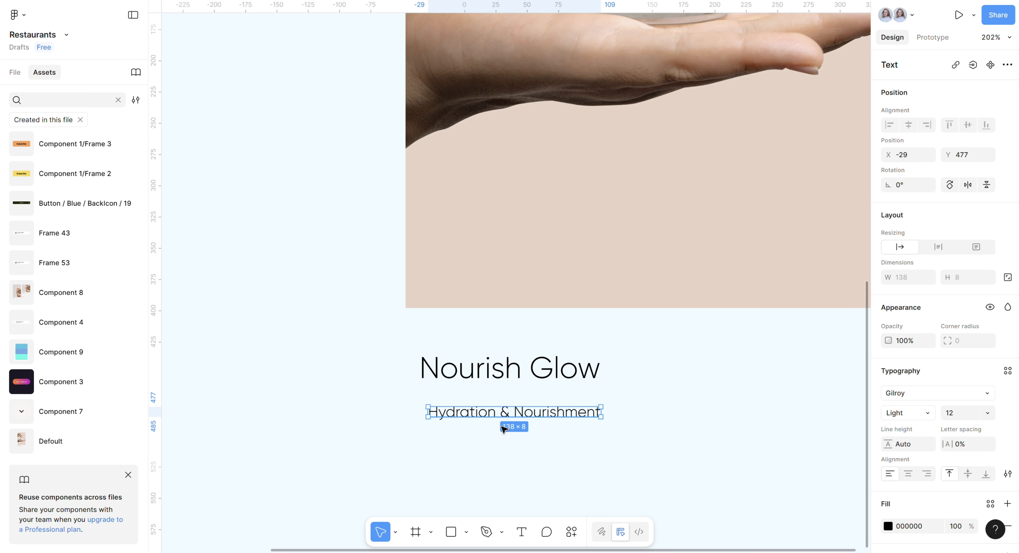
Change the fill of both the title and subtitle texts to the page's dark brown color.
{"action": "left_click", "coordinate": [451, 358], "text": "shift"}
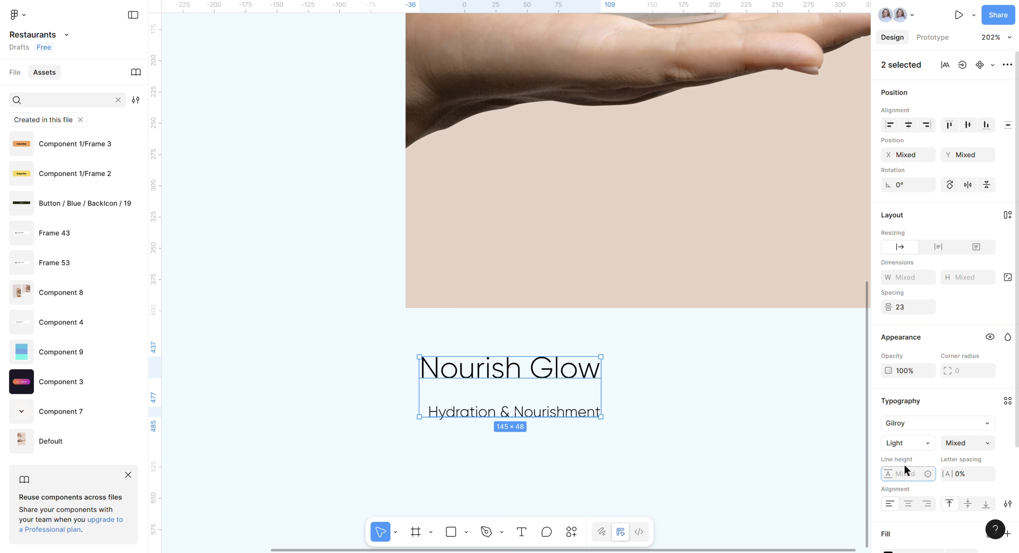
{"action": "scroll", "coordinate": [864, 429], "scroll_direction": "down", "scroll_amount": 1}
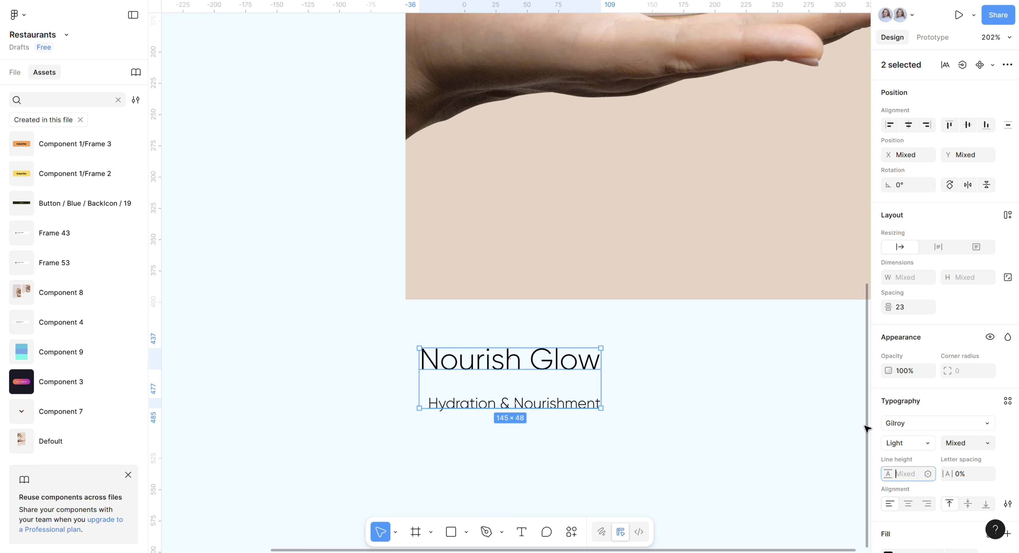
{"action": "scroll", "coordinate": [913, 484], "scroll_direction": "down", "scroll_amount": 3}
{"action": "left_click", "coordinate": [888, 495]}
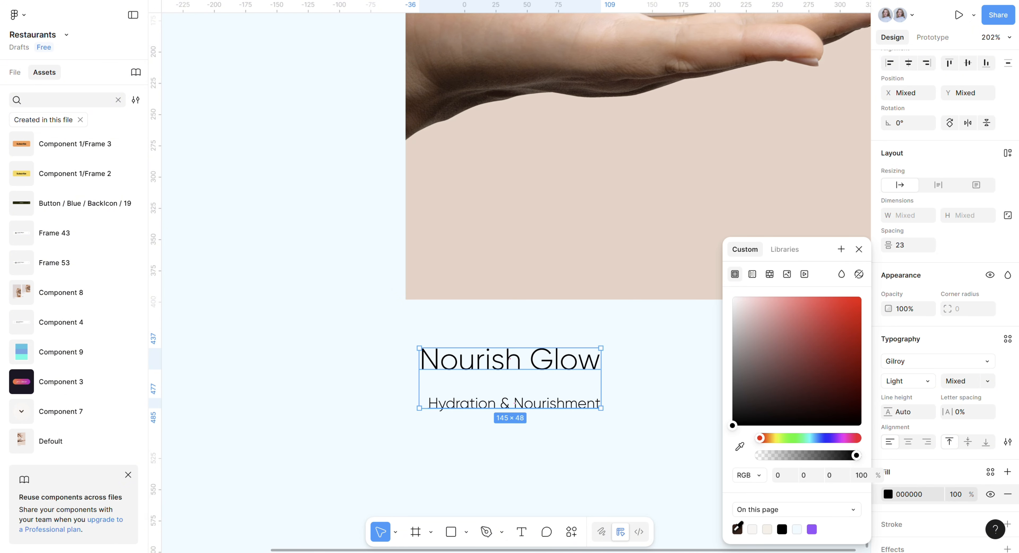
{"action": "left_click", "coordinate": [737, 528]}
{"action": "left_click", "coordinate": [630, 446]}
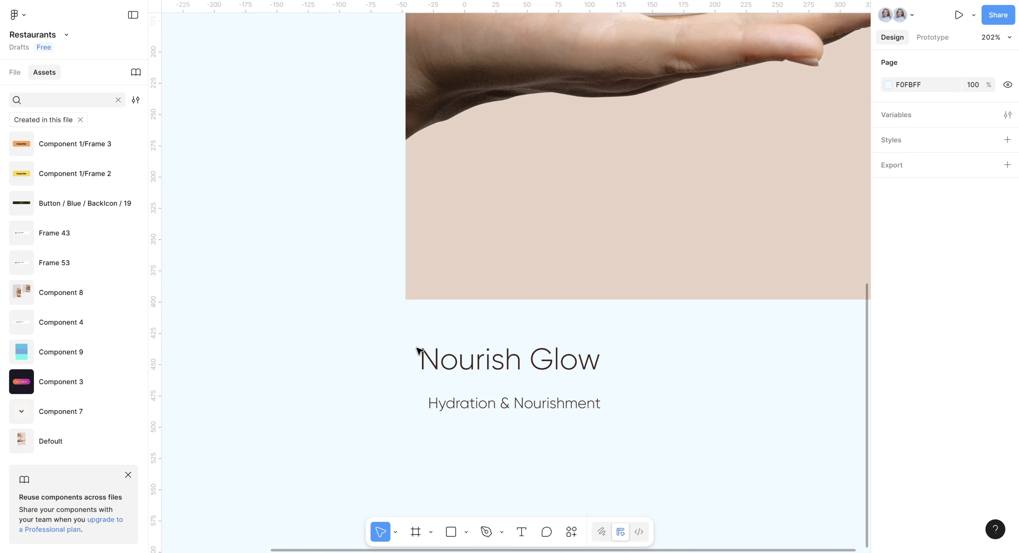
Left-align the title and subtitle and wrap them in a vertical auto layout with a gap of 16.
{"action": "left_click_drag", "start_coordinate": [405, 336], "coordinate": [519, 418]}
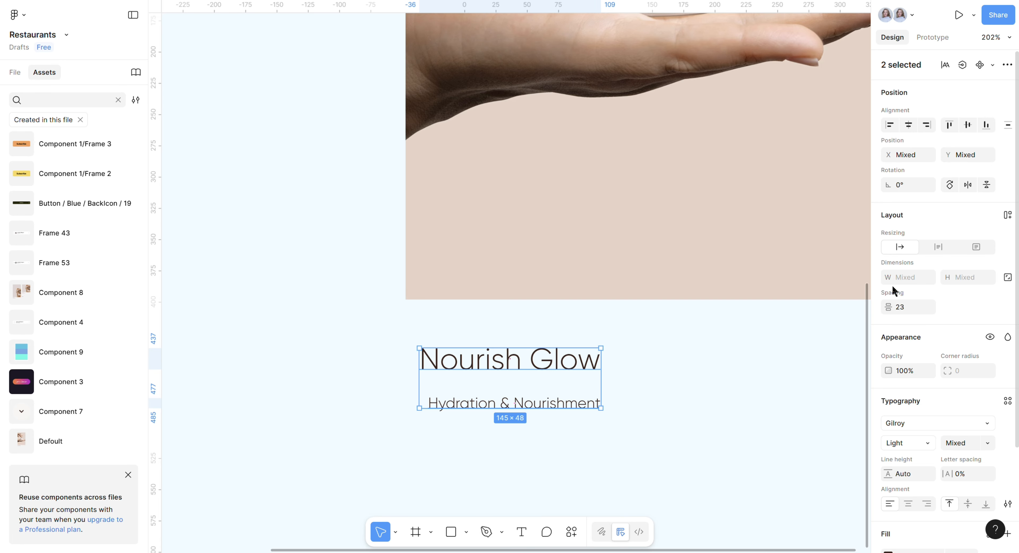
{"action": "left_click", "coordinate": [890, 130]}
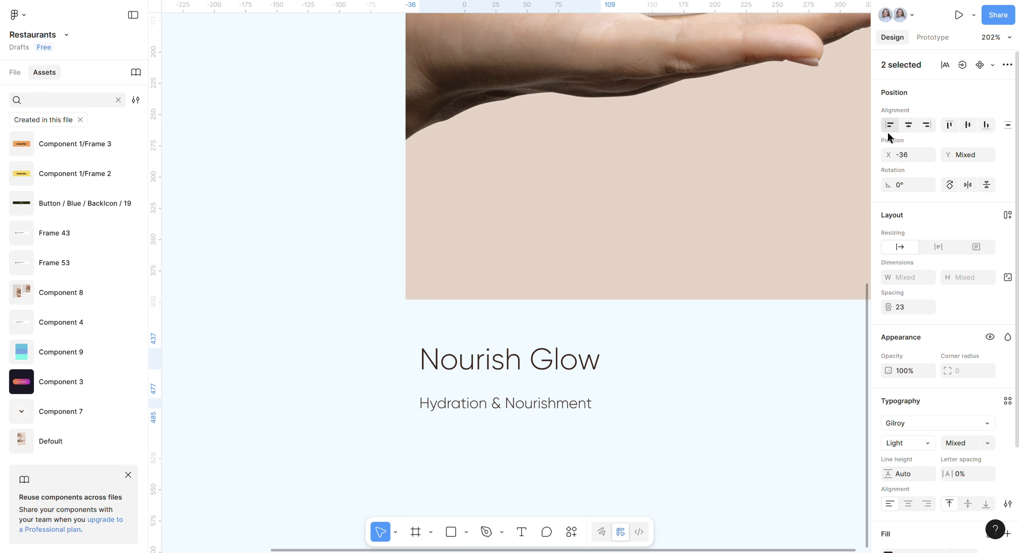
{"action": "key", "text": "shift+a"}
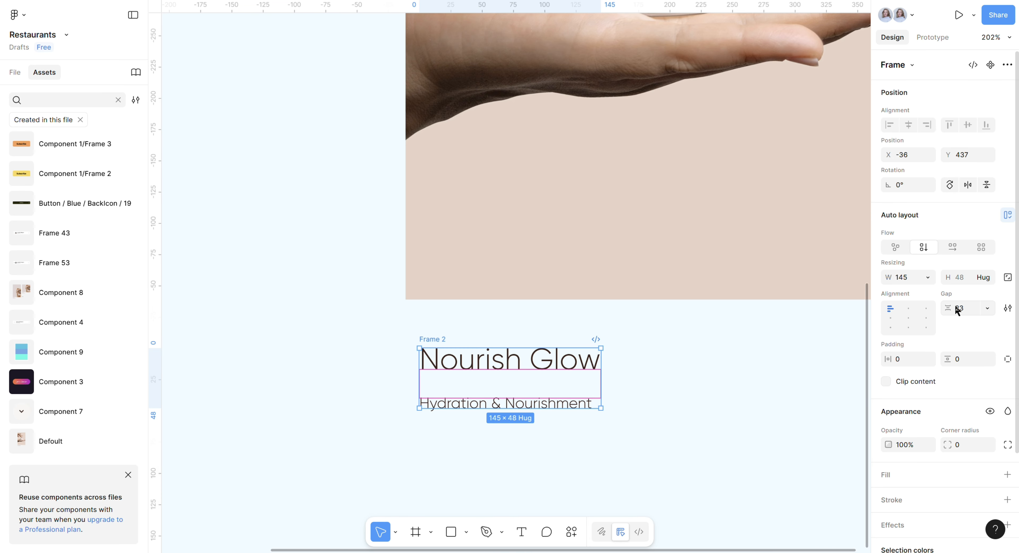
{"action": "left_click", "coordinate": [961, 310]}
{"action": "key", "text": "Return"}
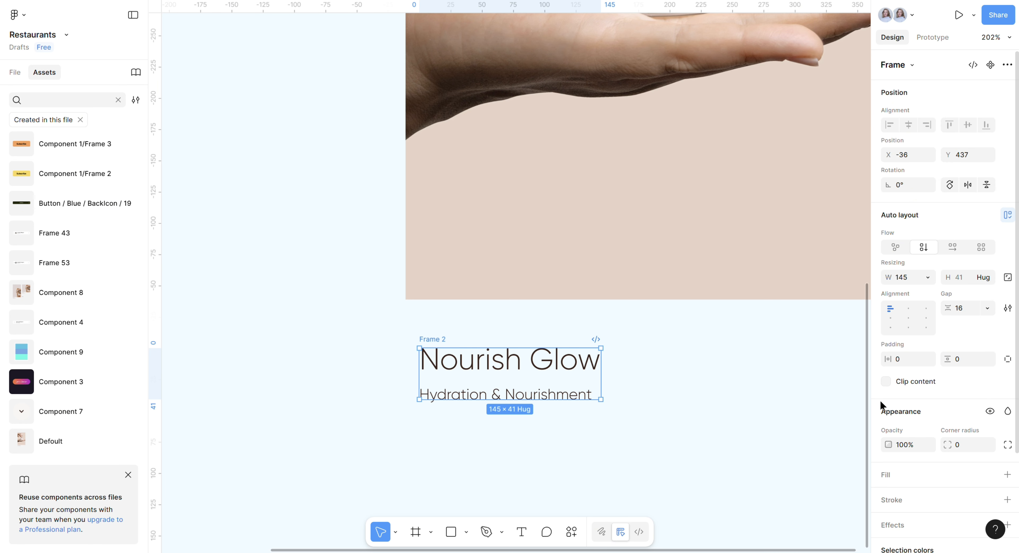
Set the vertical padding of the title and subtitle frame to 16.
{"action": "left_click", "coordinate": [966, 362]}
{"action": "type", "text": "16"}
{"action": "key", "text": "Return"}
Move the arrow instance beside the Nourish Glow text frame, below the image.
{"action": "scroll", "coordinate": [764, 402], "scroll_direction": "down", "scroll_amount": 5}
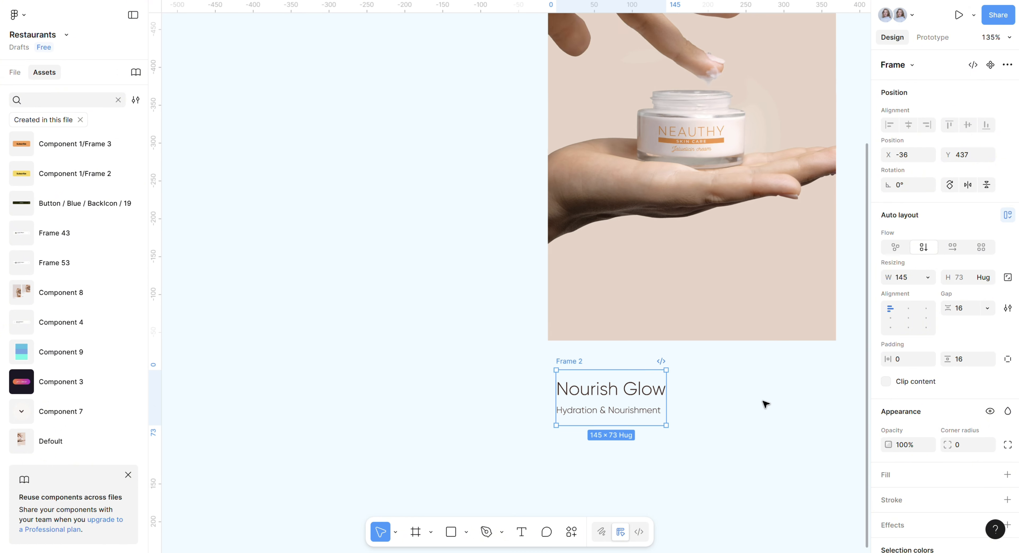
{"action": "scroll", "coordinate": [668, 322], "scroll_direction": "down", "scroll_amount": 5}
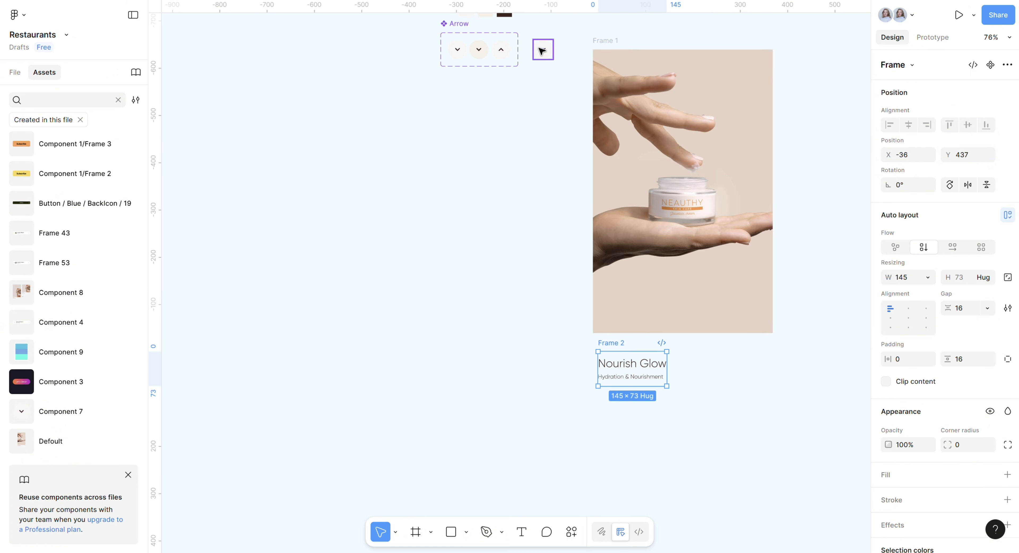
{"action": "left_click_drag", "start_coordinate": [543, 49], "coordinate": [715, 369]}
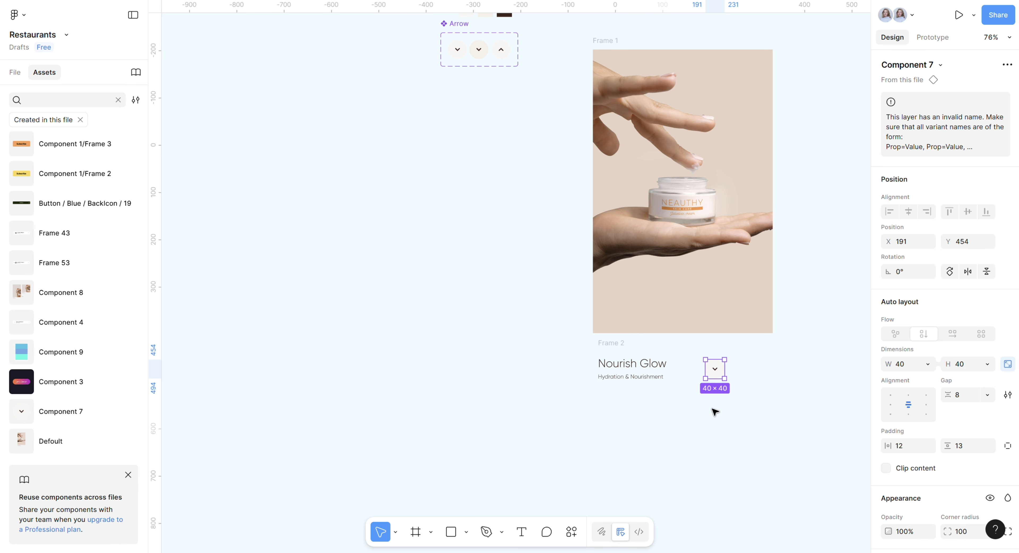
Rename the title and subtitle frame as "Text".
{"action": "left_click_drag", "start_coordinate": [734, 404], "coordinate": [608, 354]}
{"action": "left_click", "coordinate": [658, 393]}
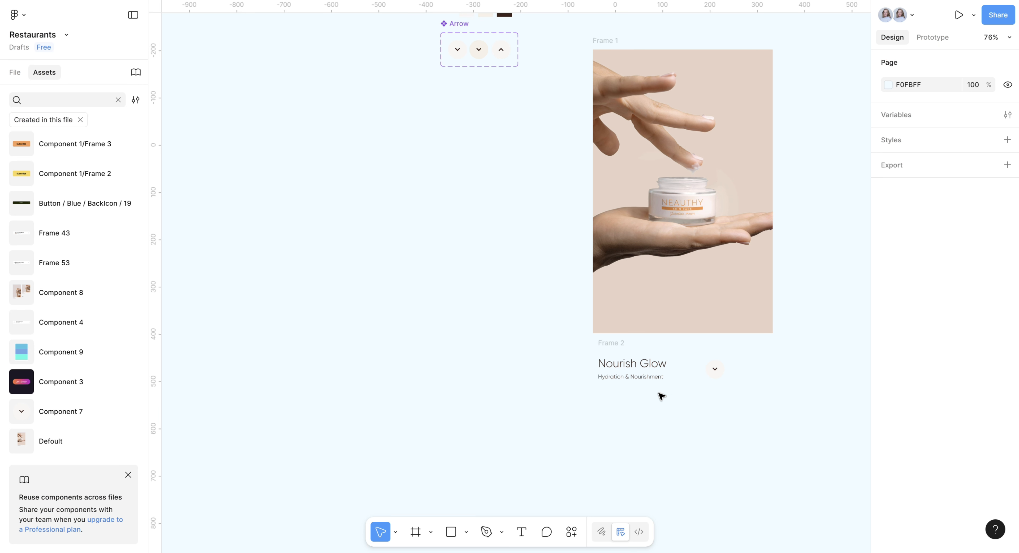
{"action": "left_click", "coordinate": [622, 351]}
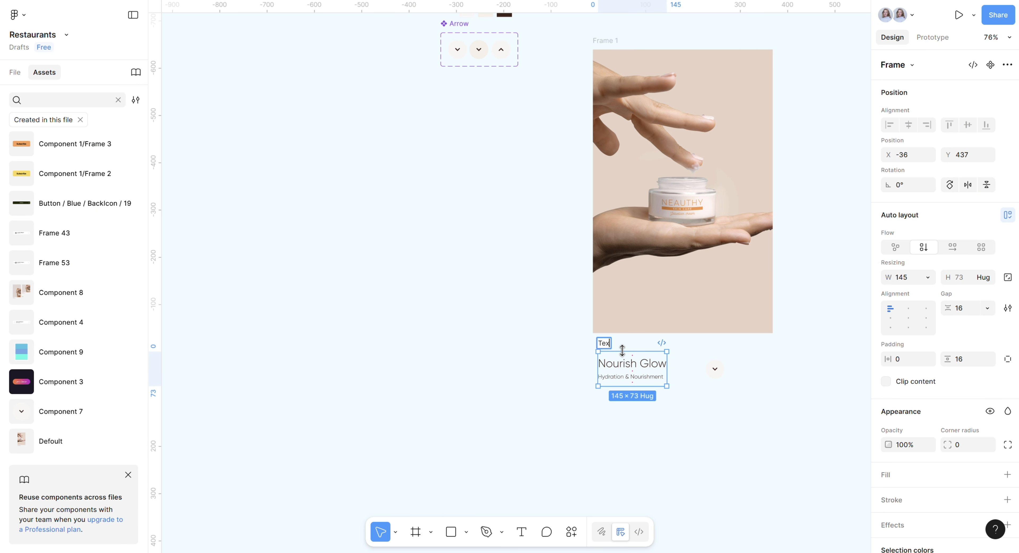
Wrap the Text frame and arrow in a horizontal auto layout 380 wide, placed flush beneath the image.
{"action": "left_click_drag", "start_coordinate": [739, 418], "coordinate": [603, 347]}
{"action": "key", "text": "shift+a"}
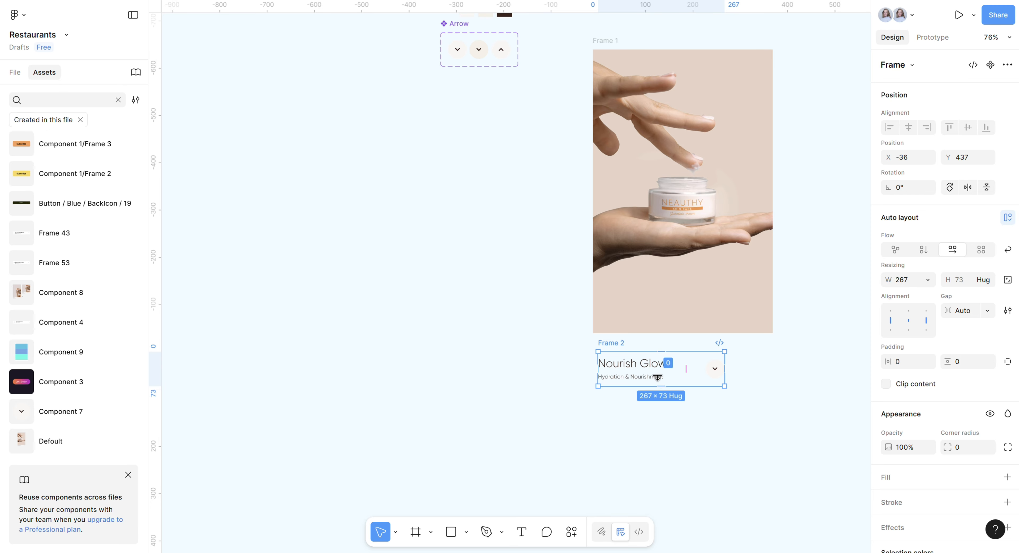
{"action": "left_click_drag", "start_coordinate": [657, 375], "coordinate": [654, 375]}
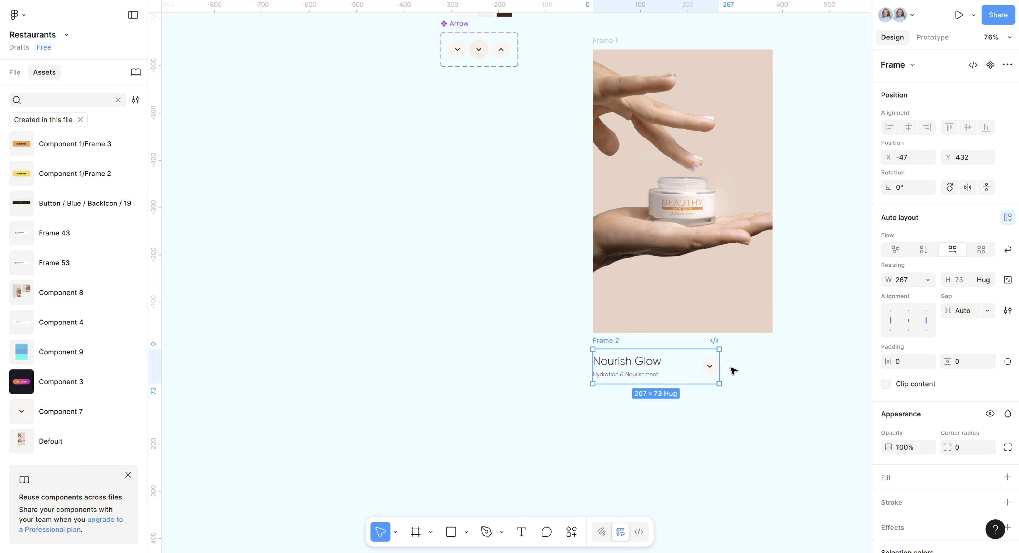
{"action": "mouse_move", "coordinate": [719, 371]}
{"action": "left_mouse_down"}
{"action": "mouse_move", "coordinate": [772, 372]}
{"action": "mouse_move", "coordinate": [727, 375]}
{"action": "left_mouse_up"}
{"action": "left_click", "coordinate": [708, 413]}
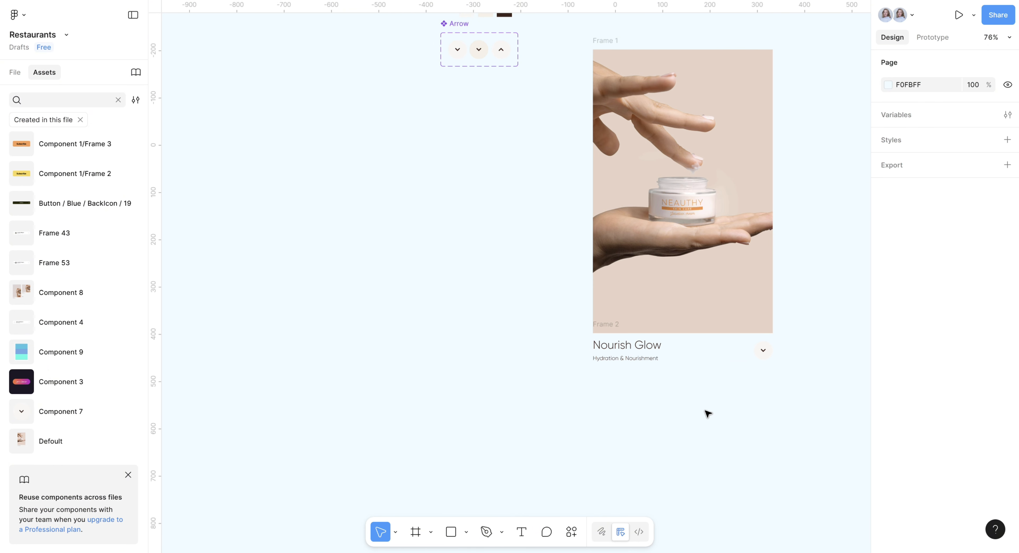
Rename the frame holding the text and arrow as "Bottom name".
{"action": "scroll", "coordinate": [708, 414], "scroll_direction": "right", "scroll_amount": 5}
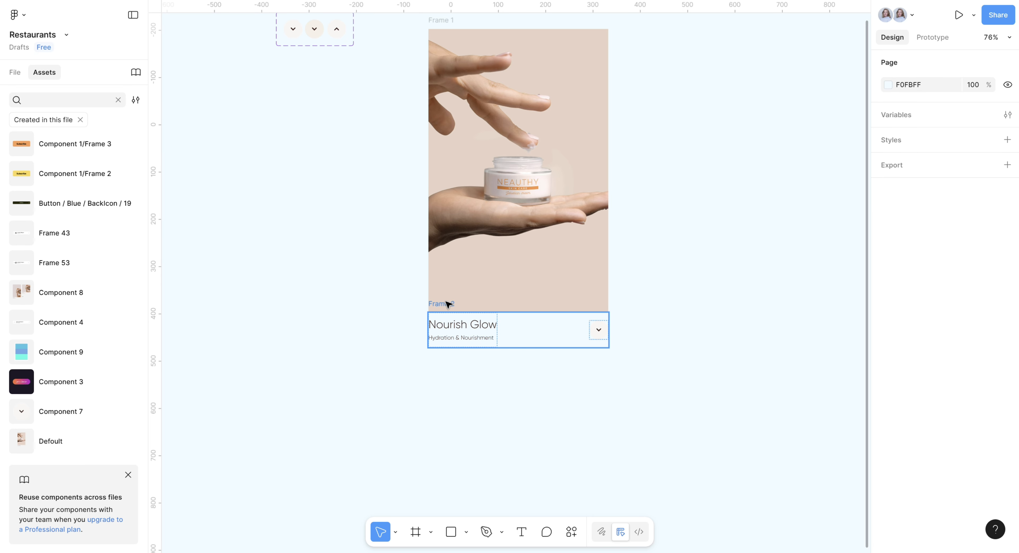
{"action": "double_click", "coordinate": [445, 304]}
{"action": "type", "text": "B"}
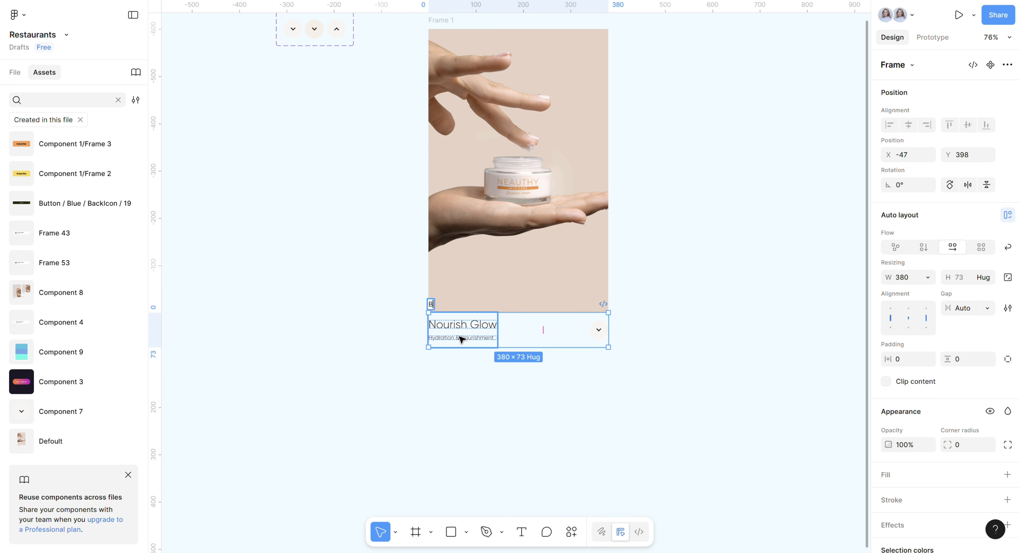
{"action": "type", "text": "ottom"}
{"action": "type", "text": "n"}
{"action": "key", "text": "BackSpace"}
{"action": "key", "text": "BackSpace"}
{"action": "type", "text": "nam"}
{"action": "key", "text": "Return"}
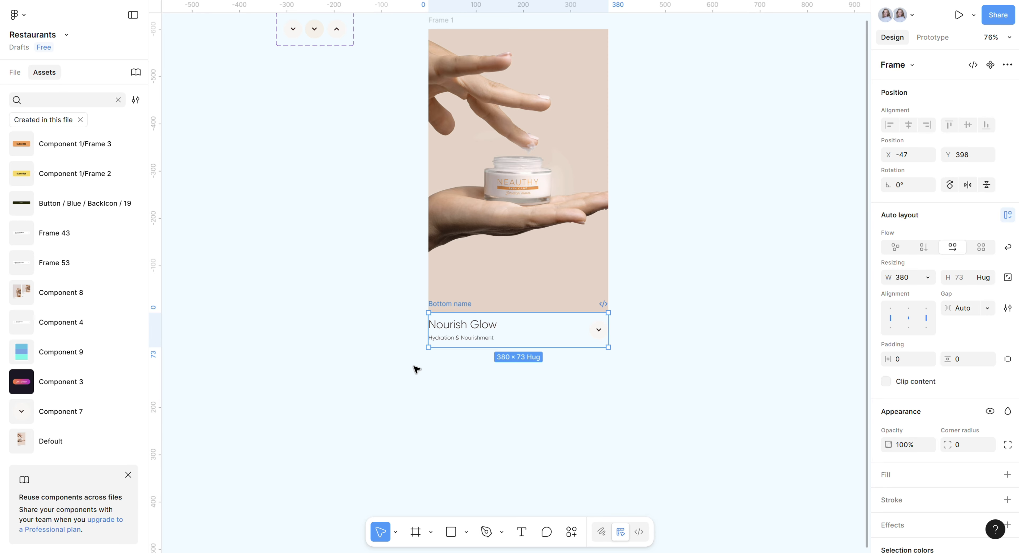
Below the subtitle, add "For those seeking to quench dry skin and promote a healthy glow, explore our creams packed with nourishing botanical oils and hyaluronic acid.".
{"action": "left_click", "coordinate": [521, 532]}
{"action": "left_click", "coordinate": [420, 362]}
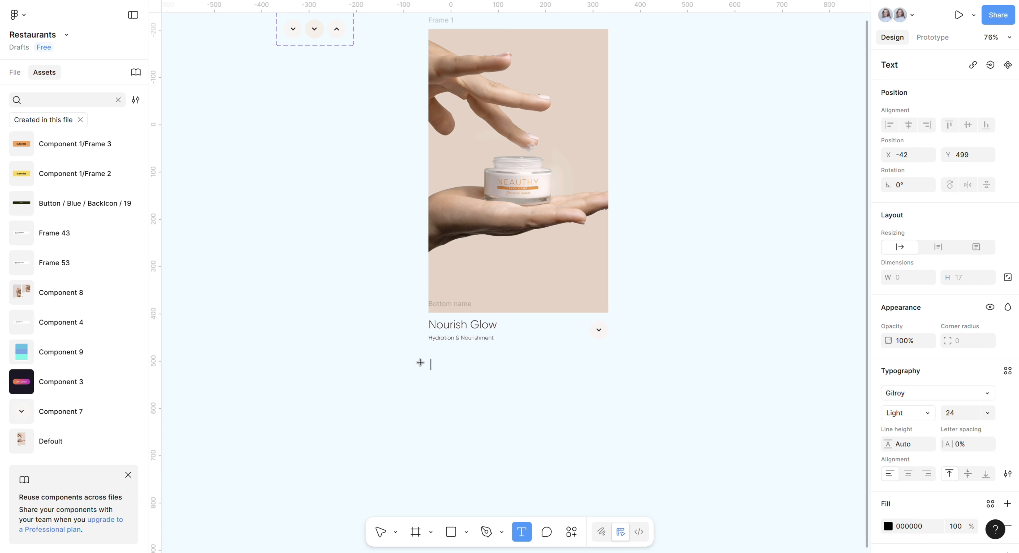
{"action": "left_click_drag", "start_coordinate": [420, 363], "coordinate": [605, 440]}
{"action": "type", "text": "For those seeking to quench dry skin and promote a healthy glow, explore our creams packed with nourishing botanical oils and hyaluronic acid."}
Shrink the description's text box to about 380 by 46 and apply vertical trim to its text.
{"action": "left_click", "coordinate": [454, 374]}
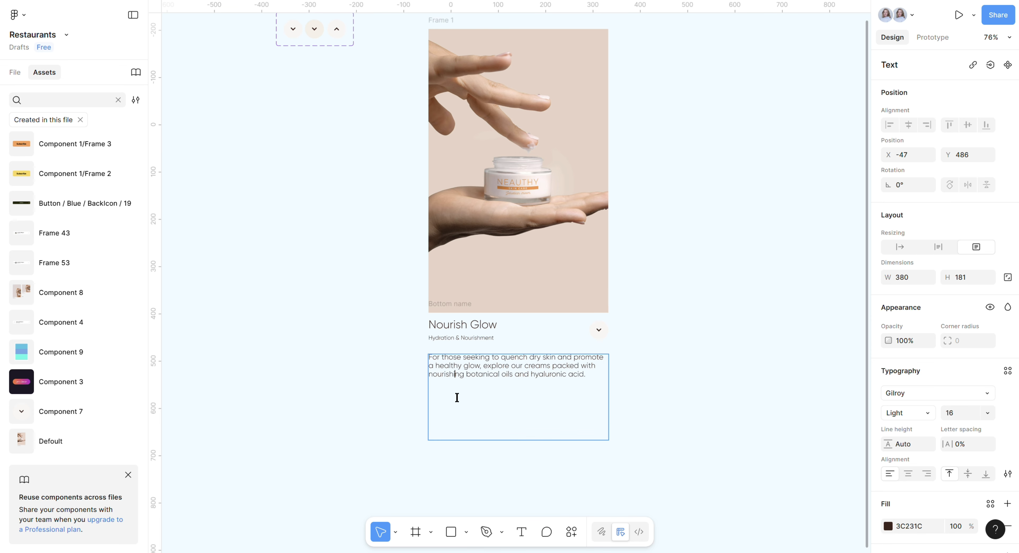
{"action": "key", "text": "Escape"}
{"action": "left_click_drag", "start_coordinate": [557, 439], "coordinate": [573, 377]}
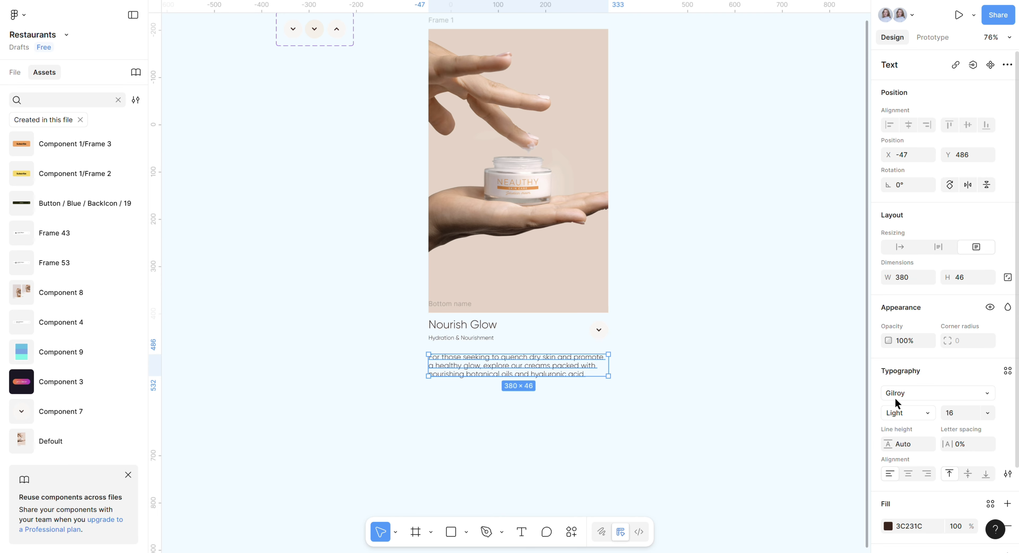
{"action": "left_click", "coordinate": [1007, 474]}
{"action": "left_click", "coordinate": [853, 428]}
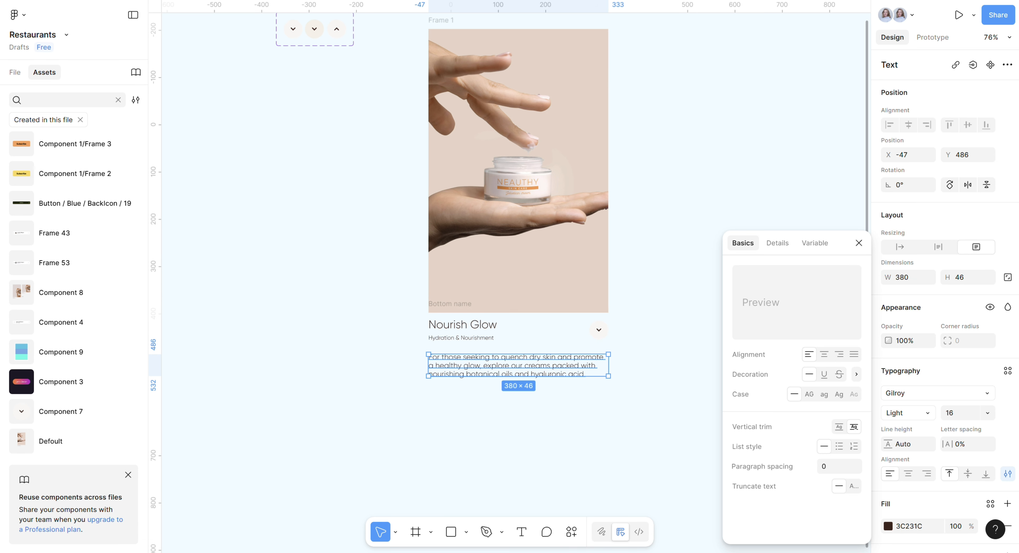
Add the text "Discover" below the description with a font size of 16.
{"action": "type", "text": "Discover"}
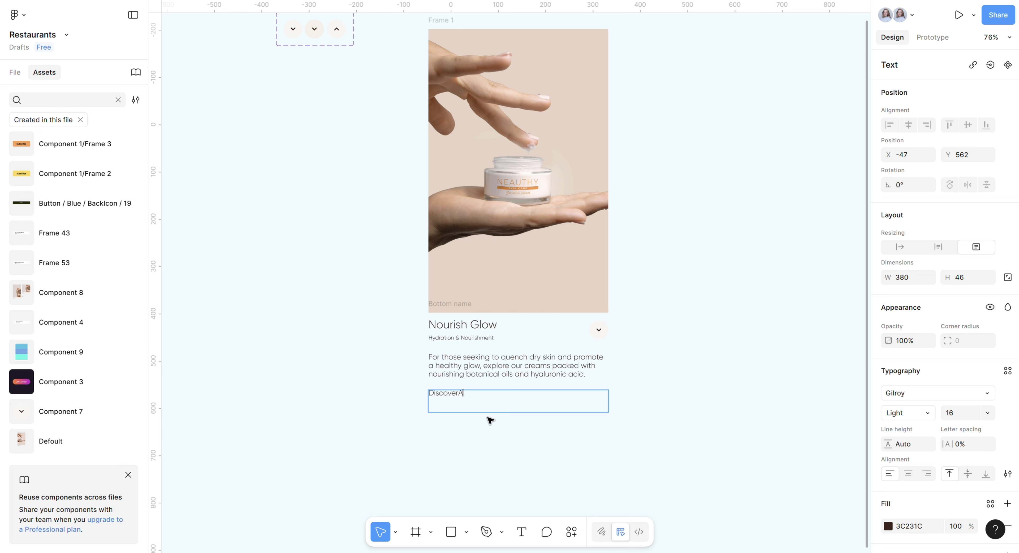
{"action": "key", "text": "ctrl+a"}
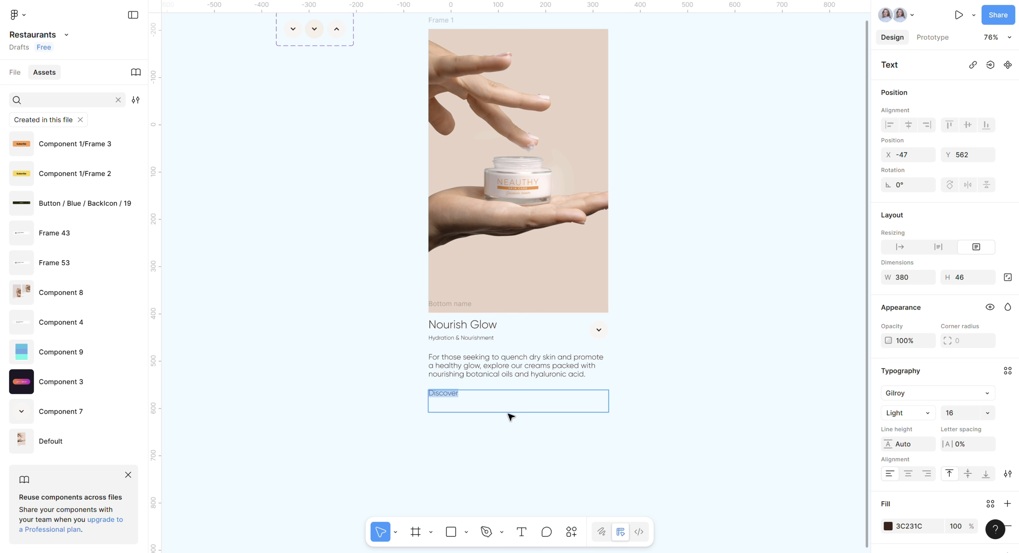
{"action": "left_click", "coordinate": [961, 413]}
{"action": "key", "text": "Return"}
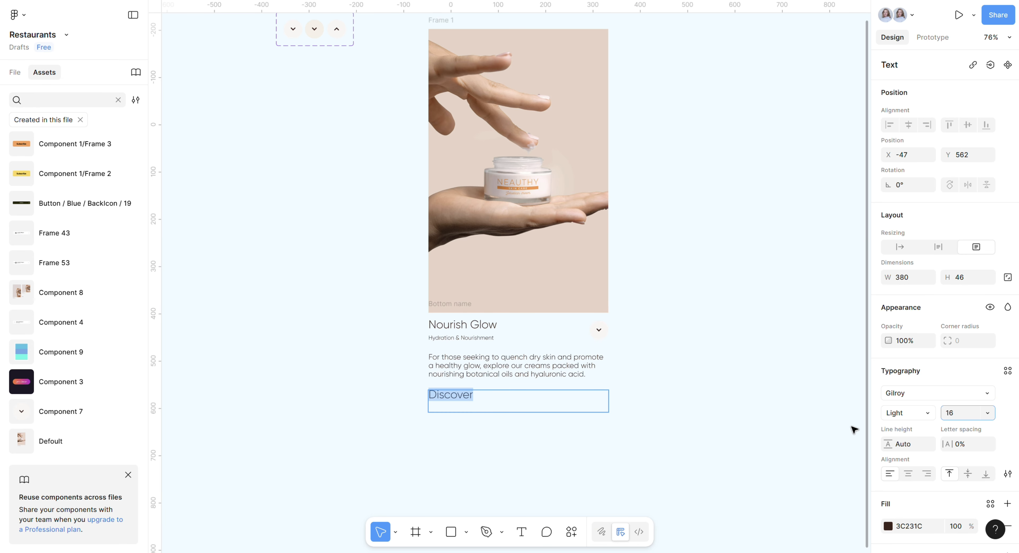
{"action": "key", "text": "Return"}
Set the Discover text's weight to ExtraBold and shrink its box to the height of the text.
{"action": "left_click", "coordinate": [906, 413]}
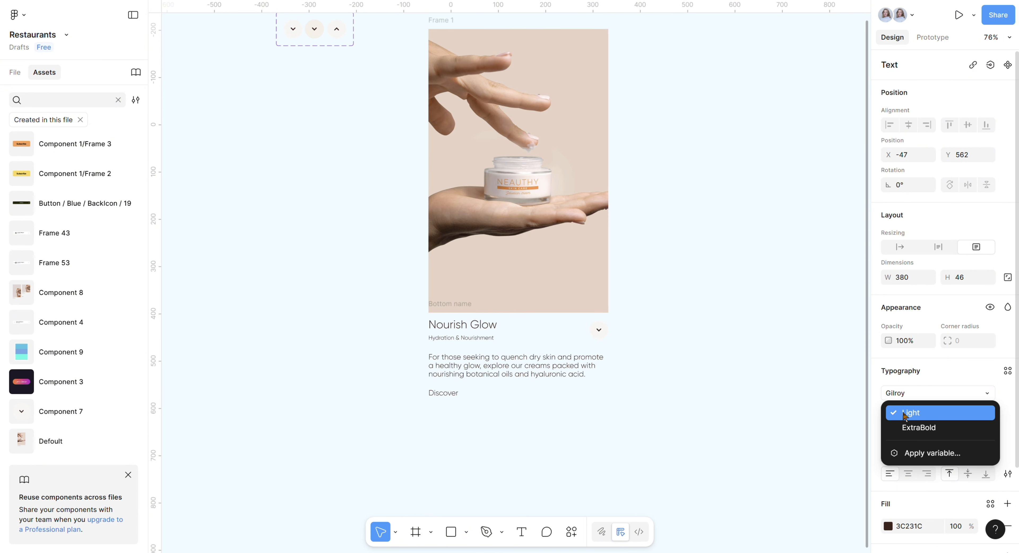
{"action": "left_click", "coordinate": [906, 428]}
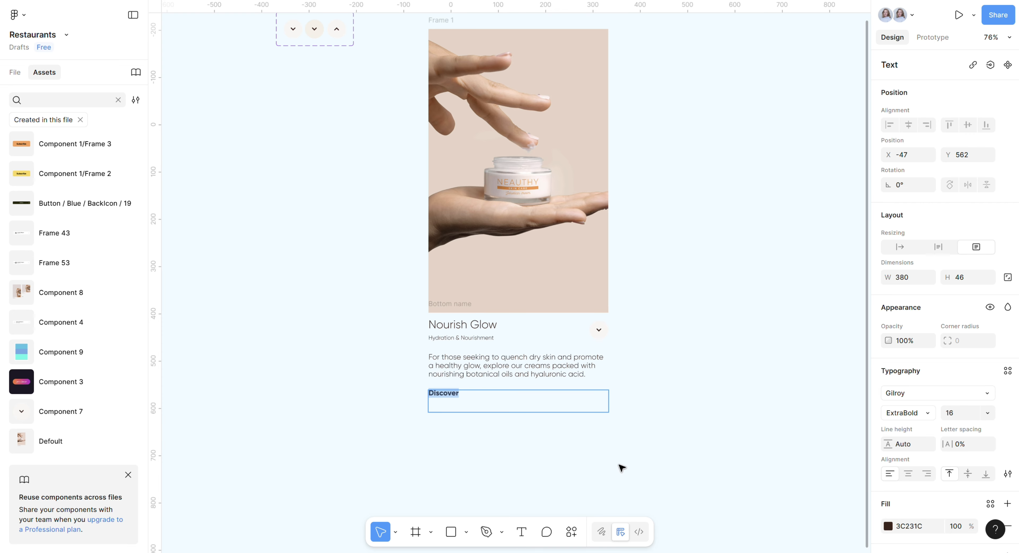
{"action": "key", "text": "Escape"}
{"action": "left_click_drag", "start_coordinate": [531, 413], "coordinate": [533, 395]}
Wrap the description and Discover texts in a vertical auto layout frame named "Content".
{"action": "left_click", "coordinate": [490, 385], "text": "shift"}
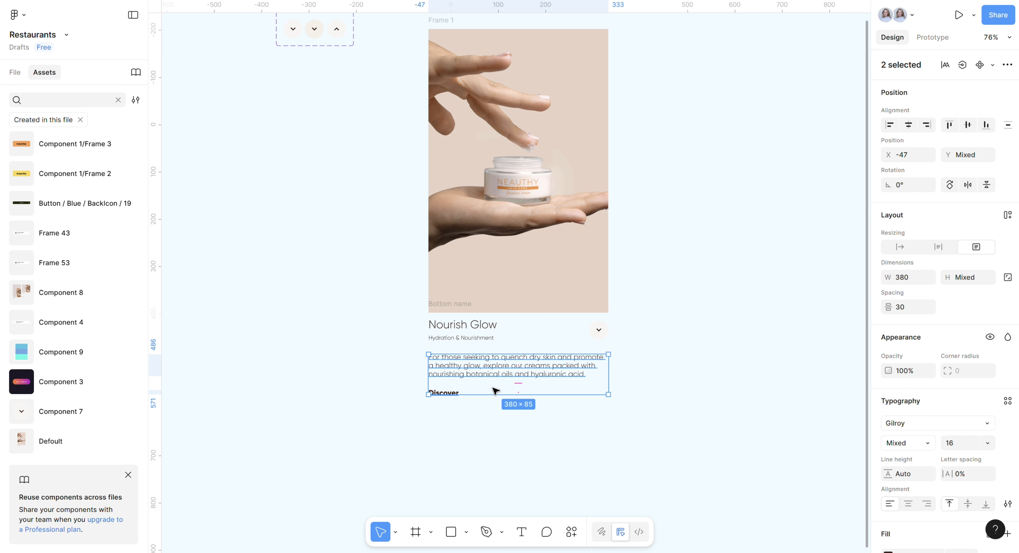
{"action": "key", "text": "shift+a"}
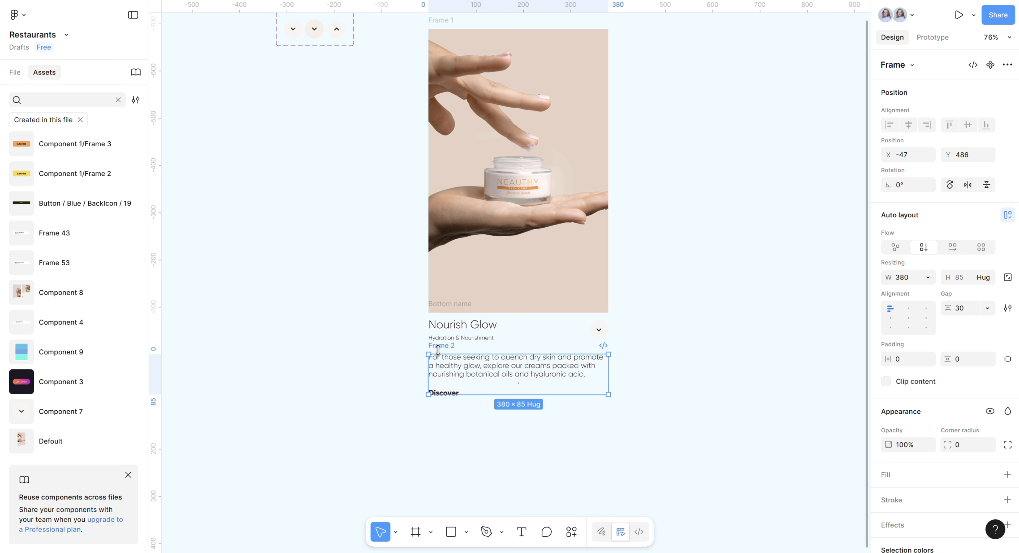
{"action": "double_click", "coordinate": [439, 346]}
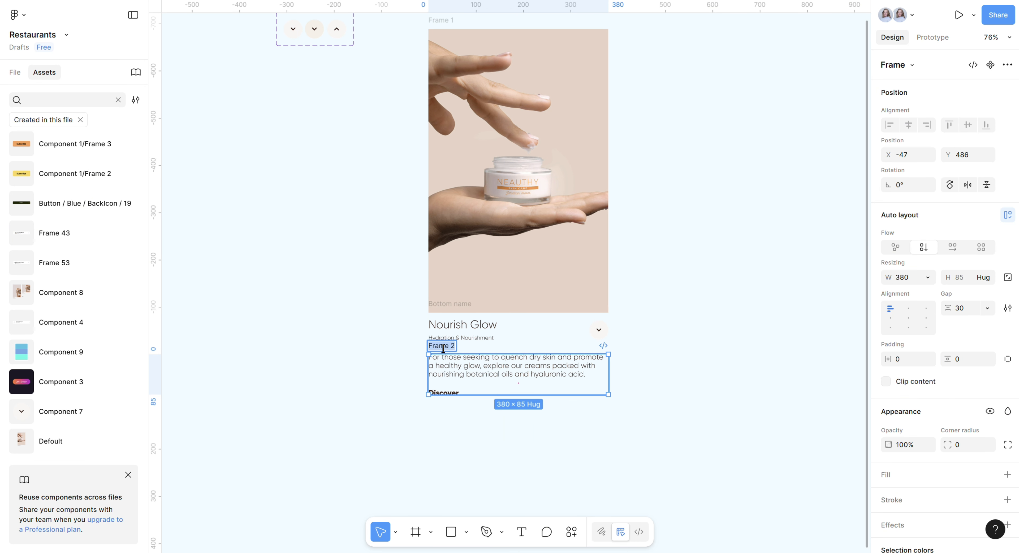
{"action": "type", "text": "Co"}
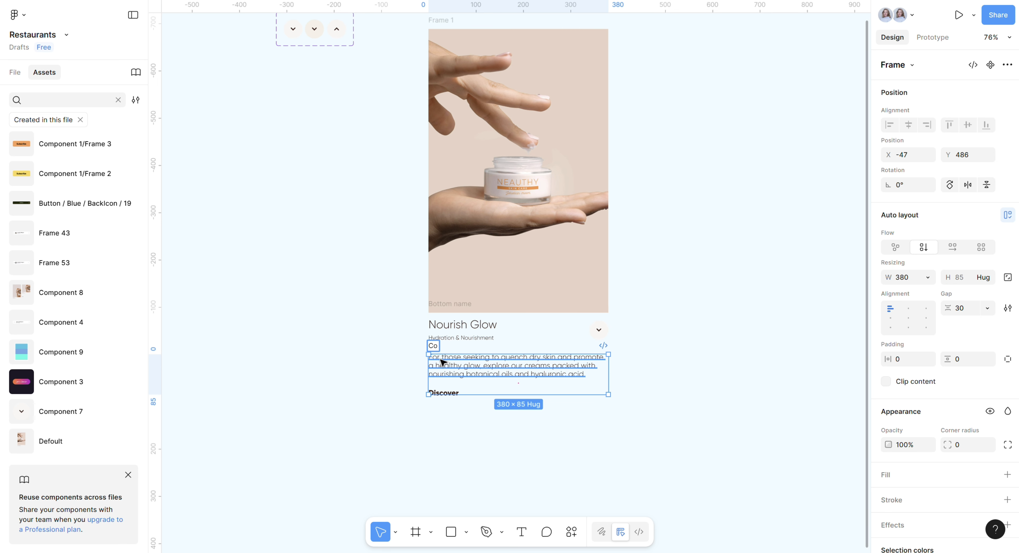
{"action": "type", "text": "ntent"}
{"action": "key", "text": "Return"}
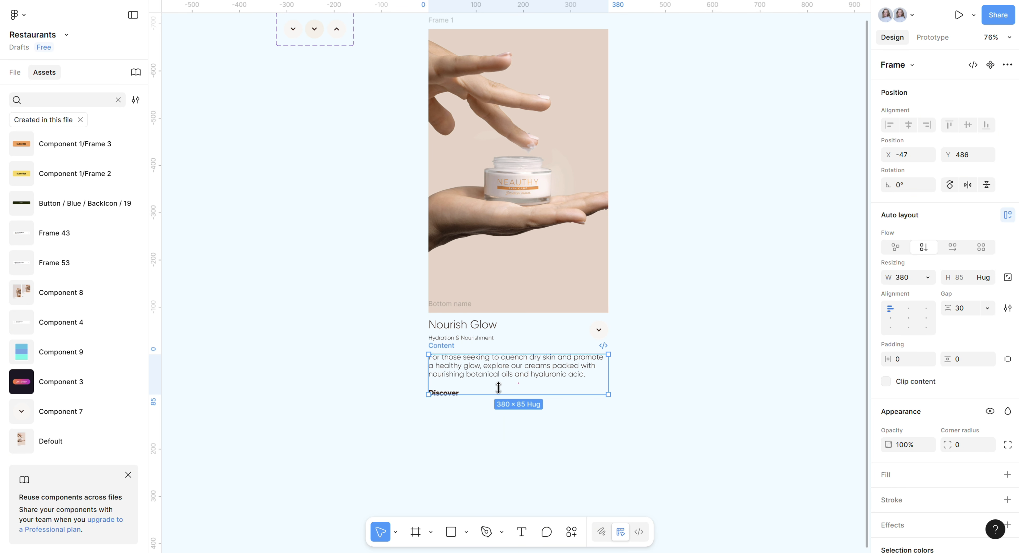
Draw a new frame beside the product card and set its size to 600 by 680.
{"action": "key", "text": "f"}
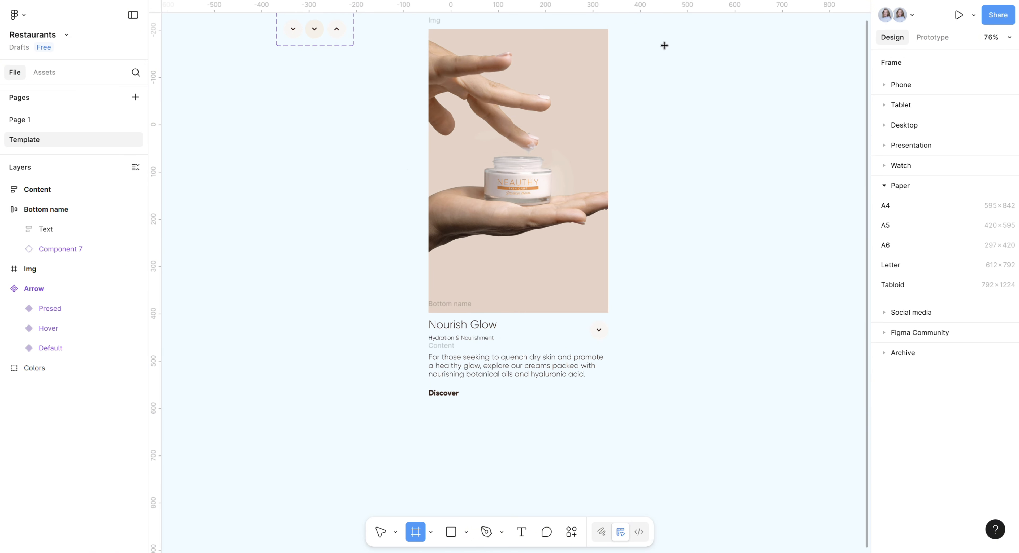
{"action": "mouse_move", "coordinate": [640, 28]}
{"action": "left_mouse_down"}
{"action": "mouse_move", "coordinate": [789, 309]}
{"action": "mouse_move", "coordinate": [809, 327]}
{"action": "left_mouse_up"}
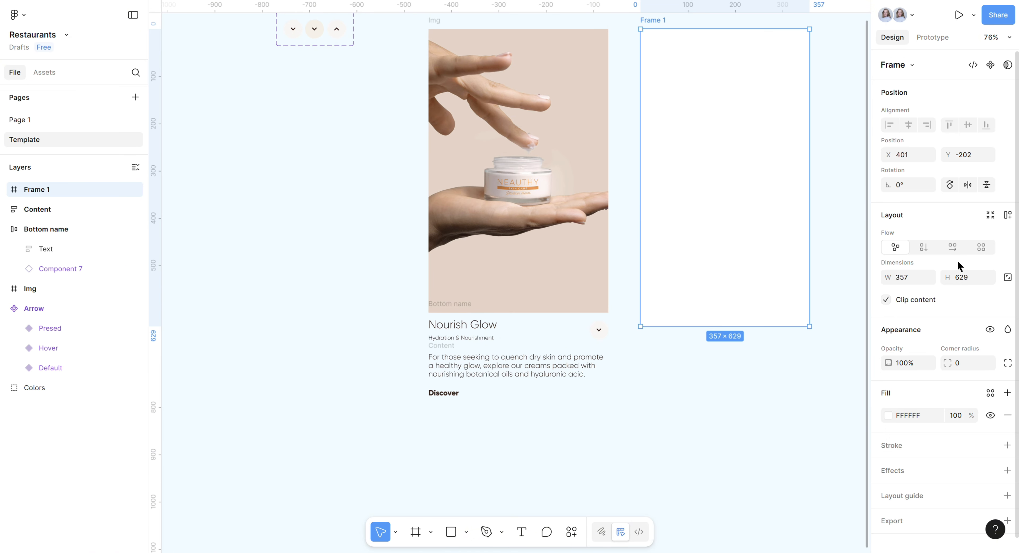
{"action": "left_click", "coordinate": [905, 278]}
{"action": "type", "text": "600"}
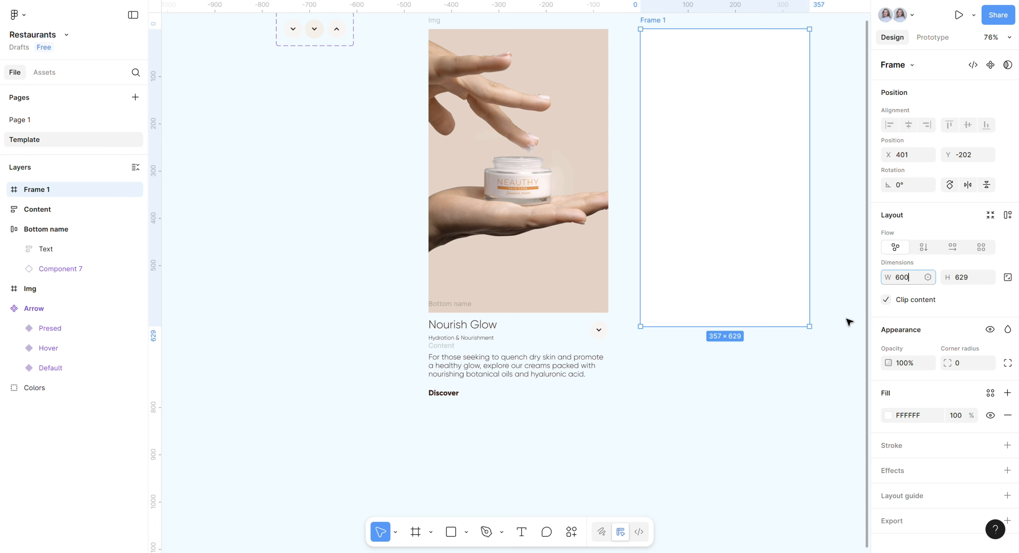
{"action": "left_click", "coordinate": [973, 273]}
{"action": "type", "text": "6"}
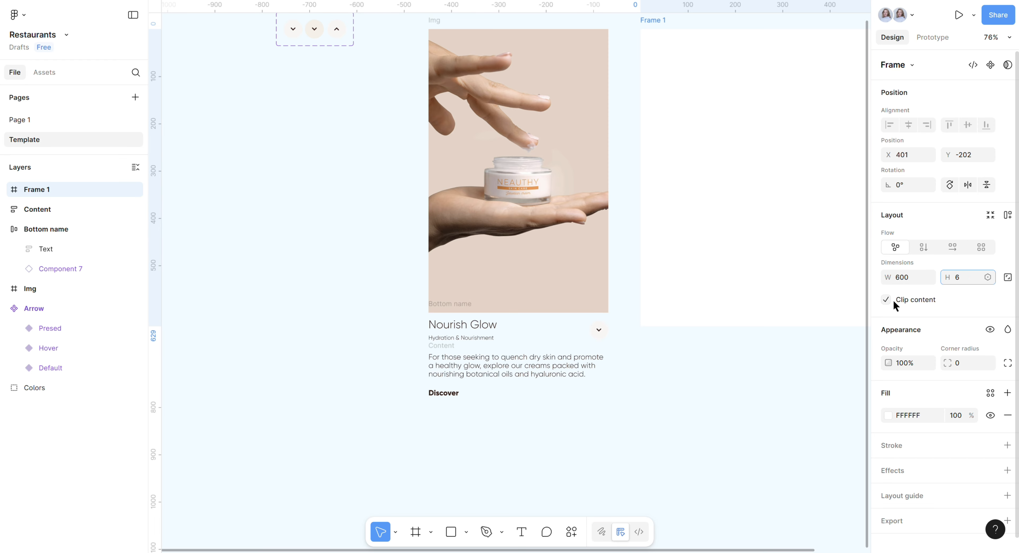
{"action": "type", "text": "80"}
{"action": "key", "text": "Return"}
Move the product image into the new frame, fitted to its top-left corner at X 0, Y 0.
{"action": "scroll", "coordinate": [710, 470], "scroll_direction": "down", "scroll_amount": 2}
{"action": "scroll", "coordinate": [598, 499], "scroll_direction": "right", "scroll_amount": 3}
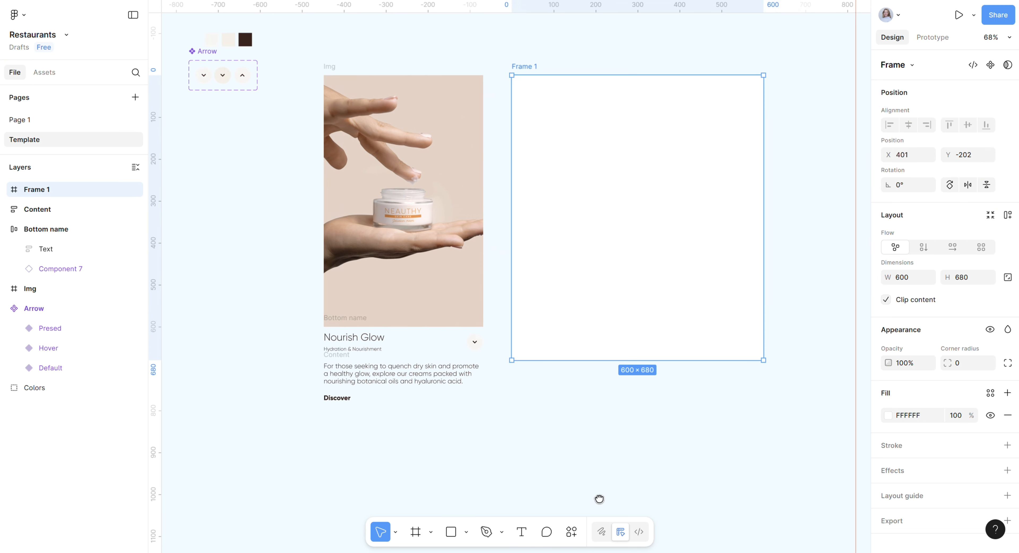
{"action": "left_click", "coordinate": [316, 70]}
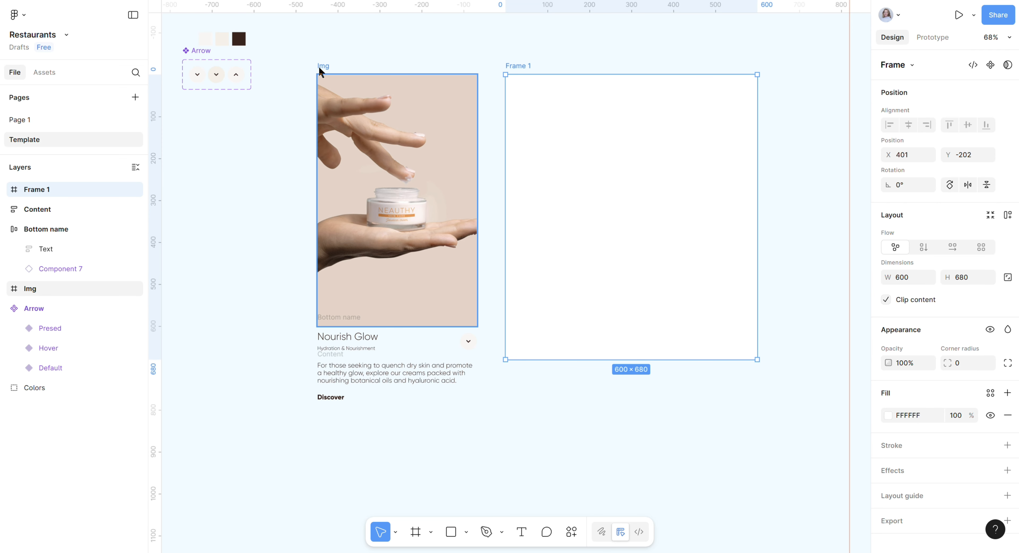
{"action": "left_click_drag", "start_coordinate": [316, 71], "coordinate": [506, 71]}
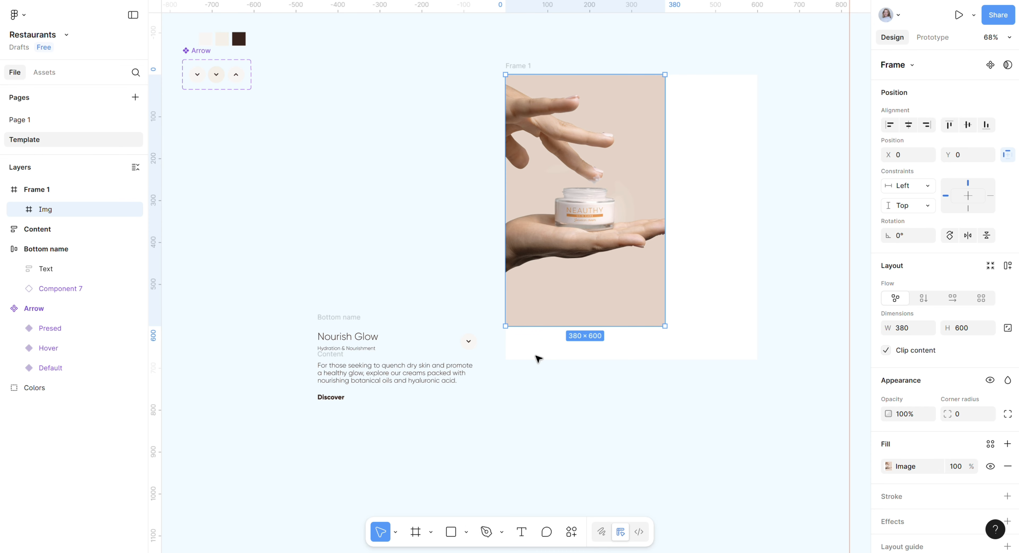
Move the title row into the frame below the image, left-align the two and set the spacing between them to 0.
{"action": "left_click_drag", "start_coordinate": [333, 327], "coordinate": [546, 331]}
{"action": "left_click", "coordinate": [596, 240], "text": "shift"}
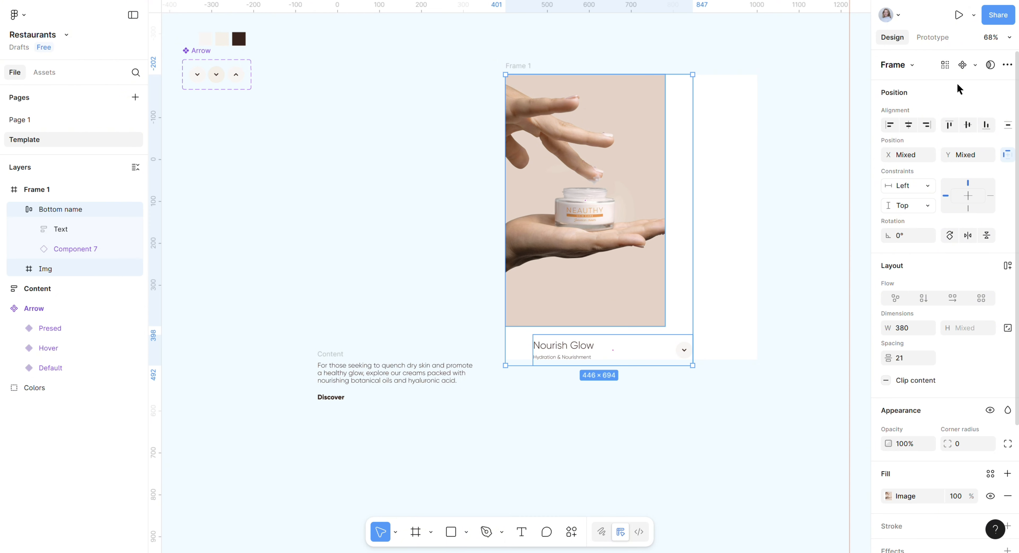
{"action": "left_click", "coordinate": [886, 131]}
{"action": "left_click", "coordinate": [906, 361]}
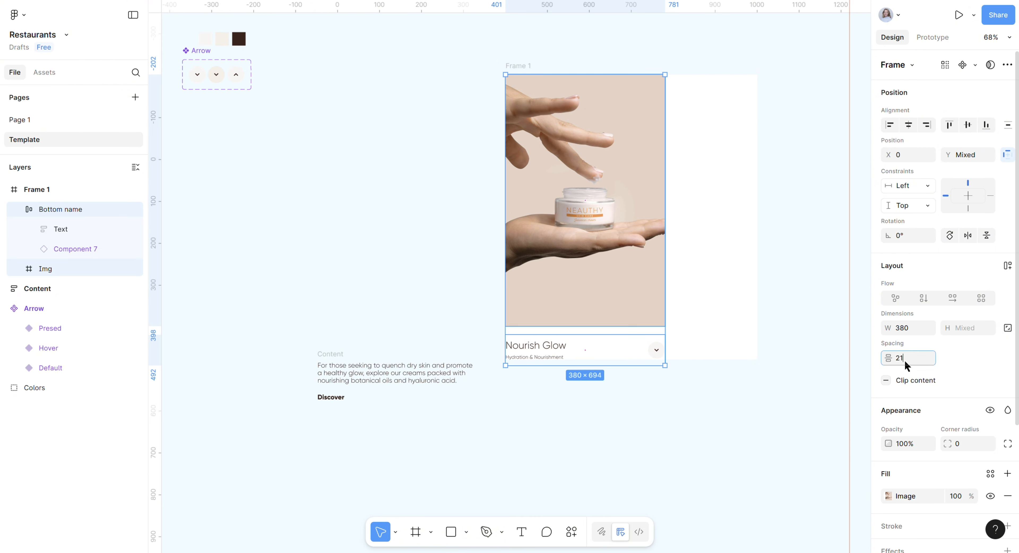
{"action": "key", "text": "BackSpace"}
{"action": "key", "text": "BackSpace"}
{"action": "type", "text": "0"}
{"action": "key", "text": "Return"}
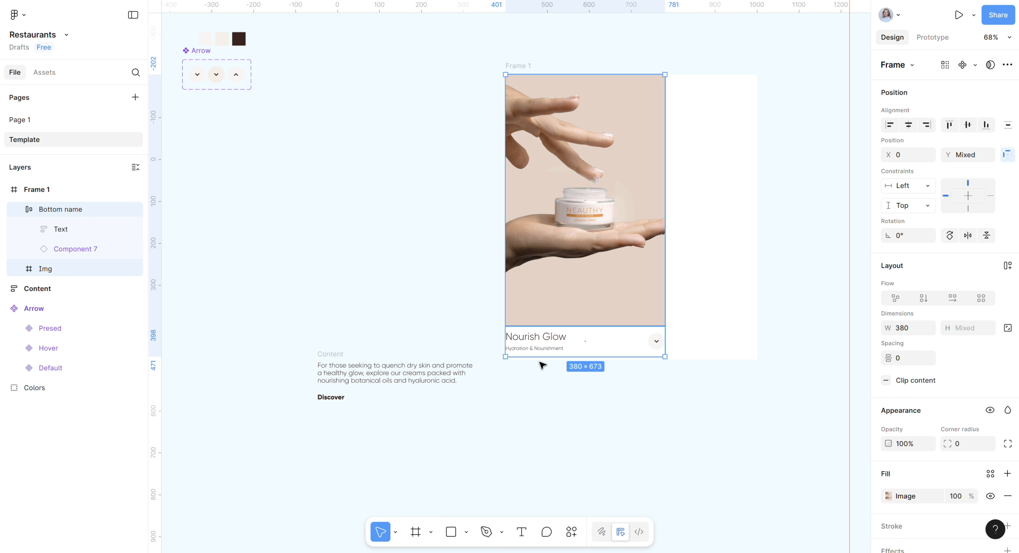
Shrink Frame 1 to 380 by 673 so it fits the image and title row.
{"action": "left_click", "coordinate": [687, 364]}
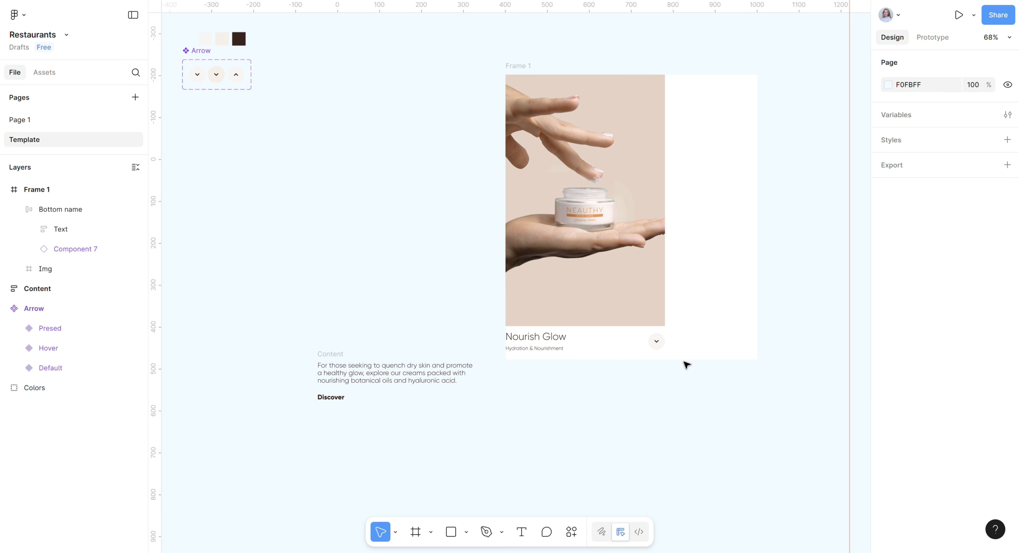
{"action": "left_click", "coordinate": [541, 66]}
{"action": "left_click_drag", "start_coordinate": [758, 163], "coordinate": [665, 176]}
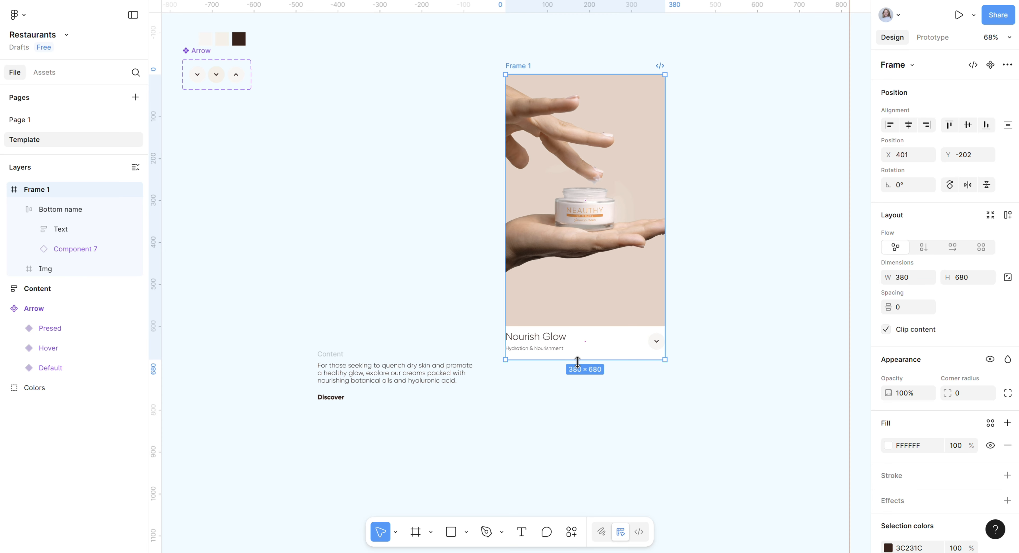
{"action": "left_click_drag", "start_coordinate": [577, 359], "coordinate": [577, 358]}
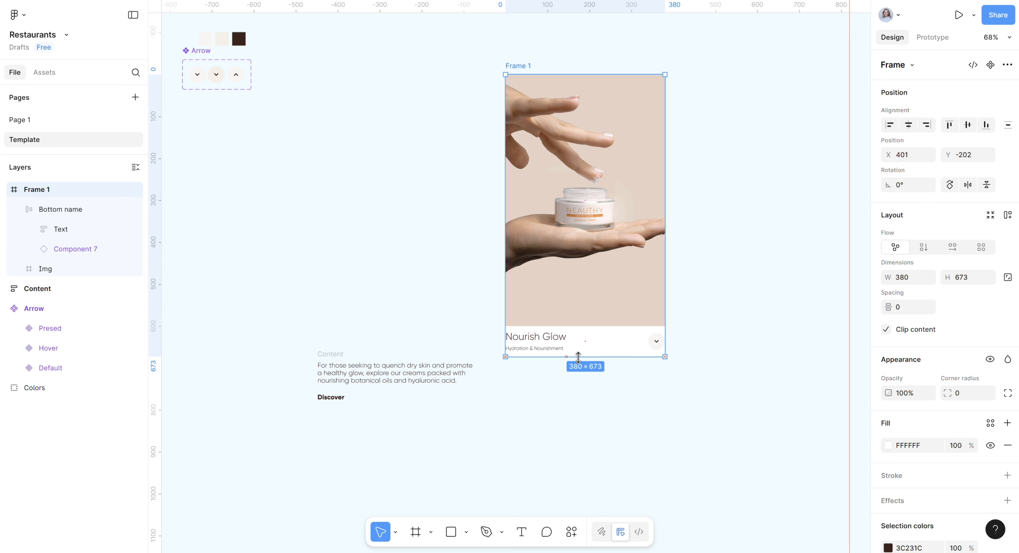
Move the Content frame into Frame 1 and place it behind the image at the end of the frame's layer order.
{"action": "left_click_drag", "start_coordinate": [298, 345], "coordinate": [334, 396]}
{"action": "left_click_drag", "start_coordinate": [376, 363], "coordinate": [542, 304]}
{"action": "left_click", "coordinate": [334, 353]}
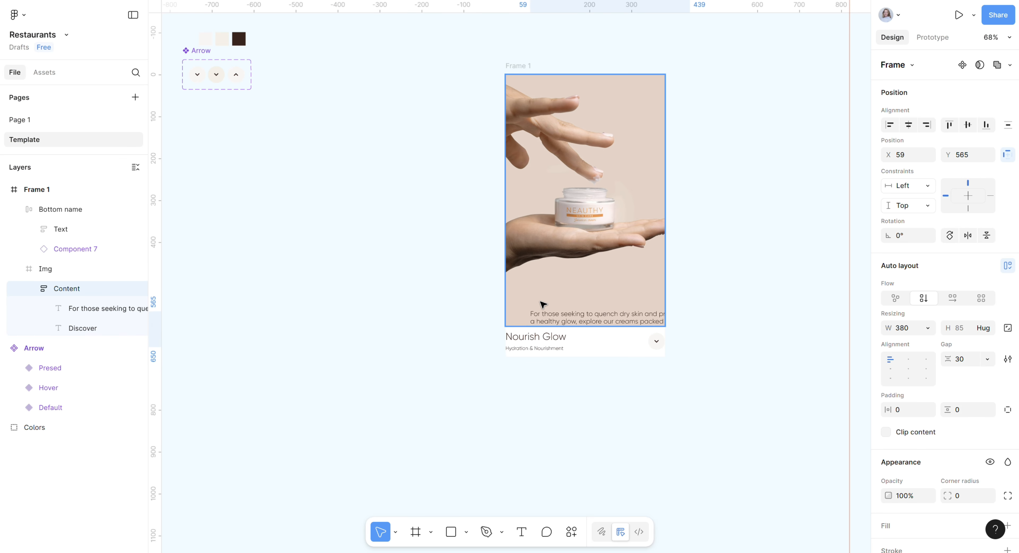
{"action": "left_click_drag", "start_coordinate": [38, 291], "coordinate": [38, 299]}
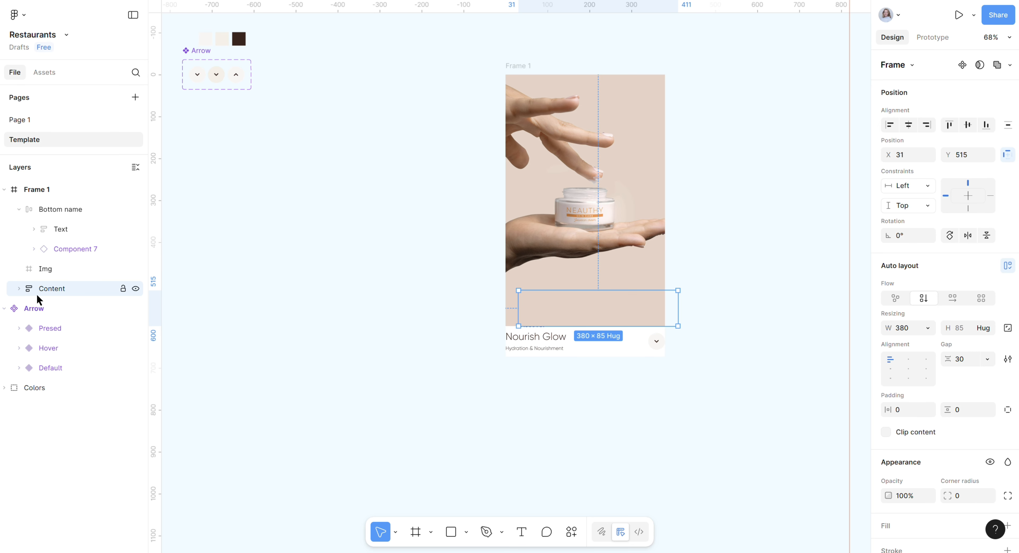
Left-align the Content frame in Frame 1 and nudge it down below the title row to X 0, Y 683.
{"action": "key", "text": "shift+Down"}
{"action": "key", "text": "shift+Down"}
{"action": "key", "text": "shift+Down"}
{"action": "key", "text": "shift+Down"}
{"action": "key", "text": "shift+Down"}
{"action": "key", "text": "shift+Down"}
{"action": "key", "text": "Left"}
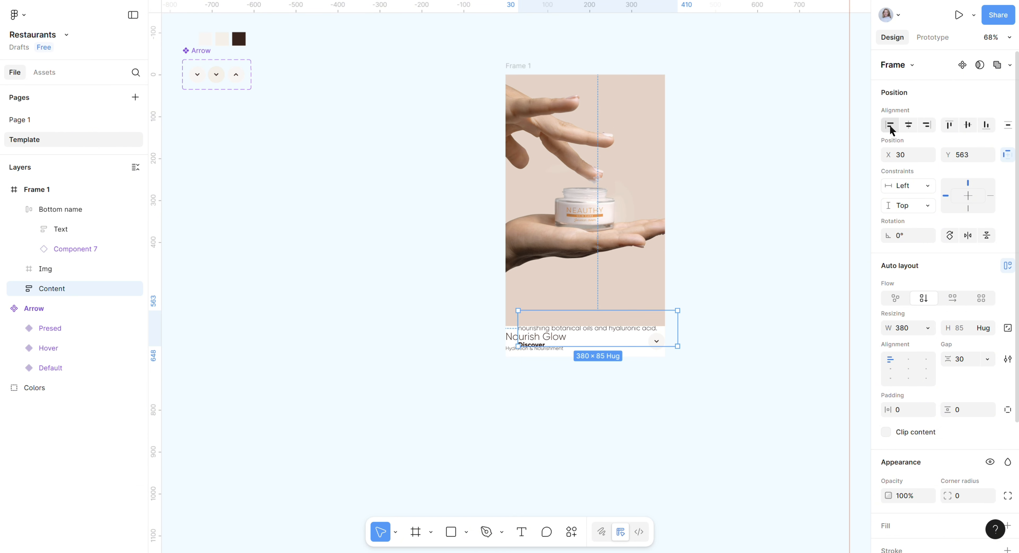
{"action": "left_click", "coordinate": [889, 126]}
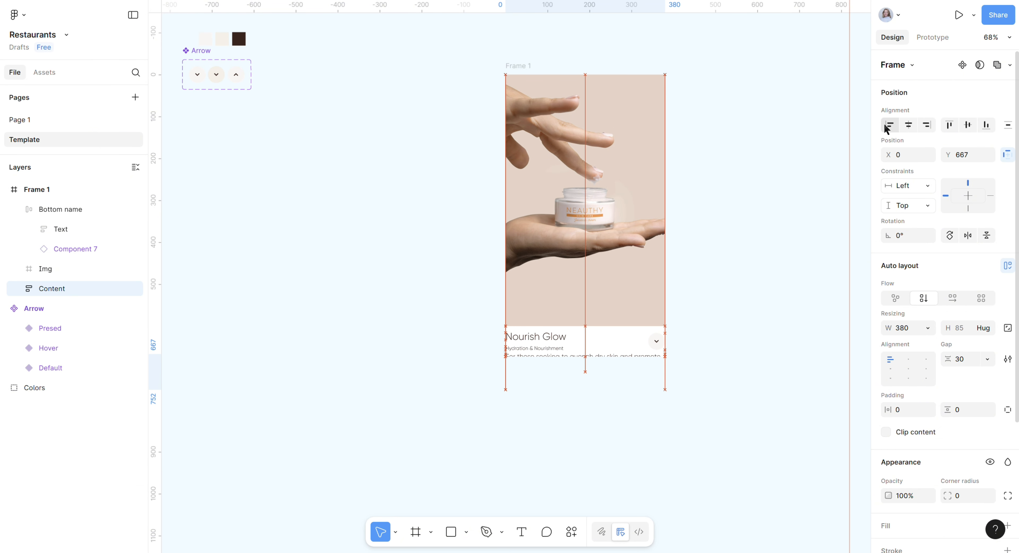
{"action": "key", "text": "shift+Down"}
{"action": "key", "text": "shift+Down"}
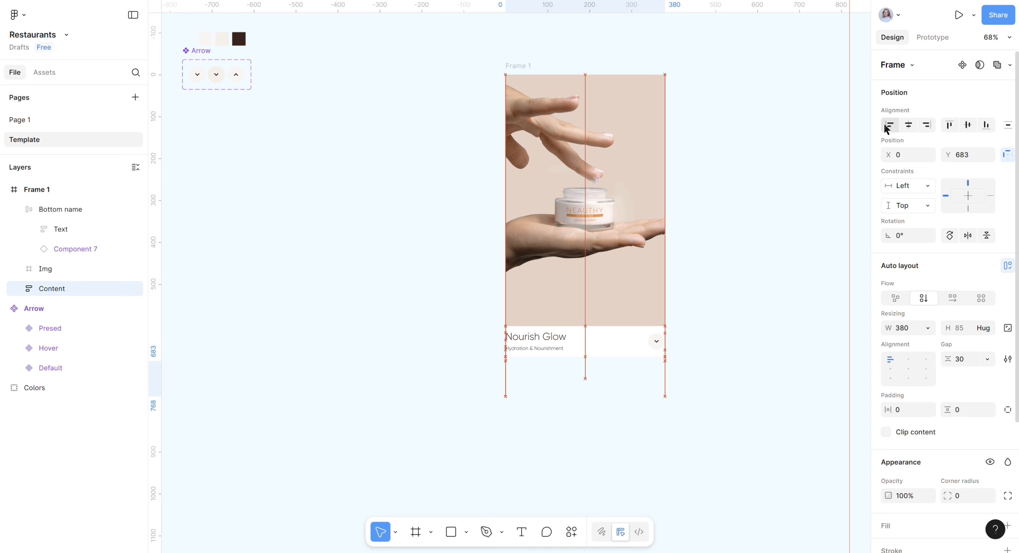
Hide the white fill of Frame 1.
{"action": "left_click", "coordinate": [526, 66]}
{"action": "left_click", "coordinate": [989, 416]}
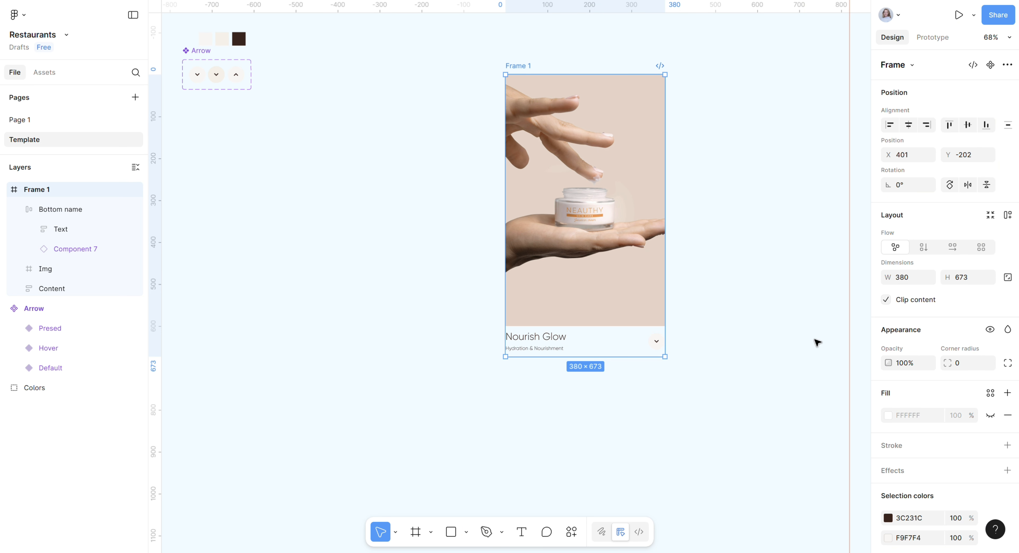
{"action": "left_click", "coordinate": [751, 382]}
Duplicate Frame 1 beside the original card.
{"action": "scroll", "coordinate": [691, 376], "scroll_direction": "right", "scroll_amount": 5}
{"action": "left_click", "coordinate": [285, 63]}
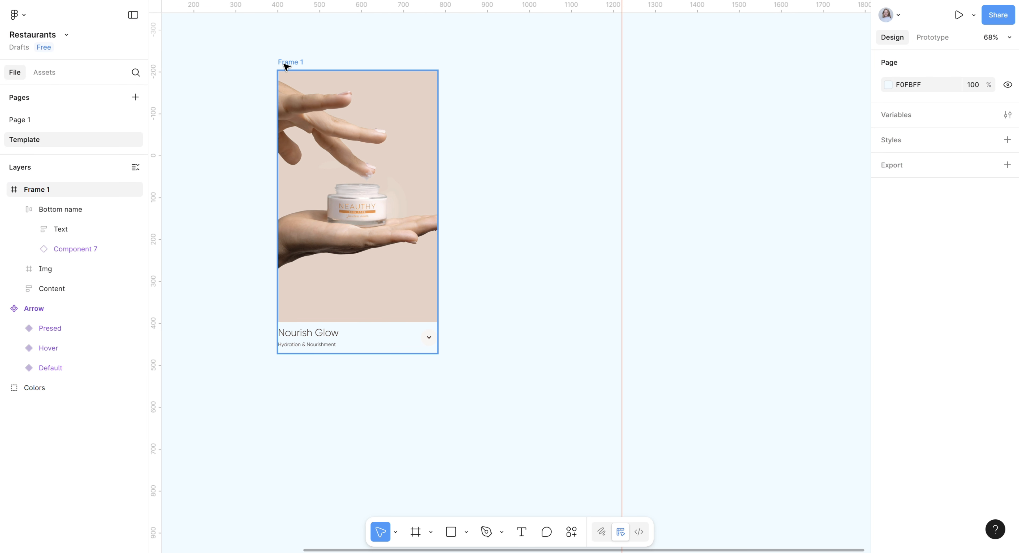
{"action": "key", "text": "ctrl+d"}
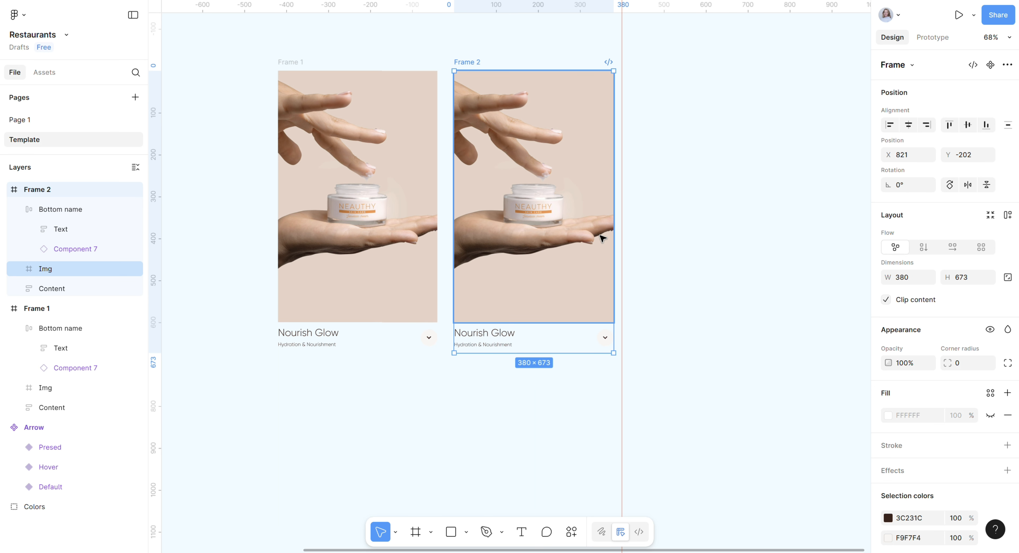
Reduce the height of the image in Frame 2 to 350.
{"action": "left_click", "coordinate": [578, 254]}
{"action": "left_click_drag", "start_coordinate": [549, 321], "coordinate": [582, 217]}
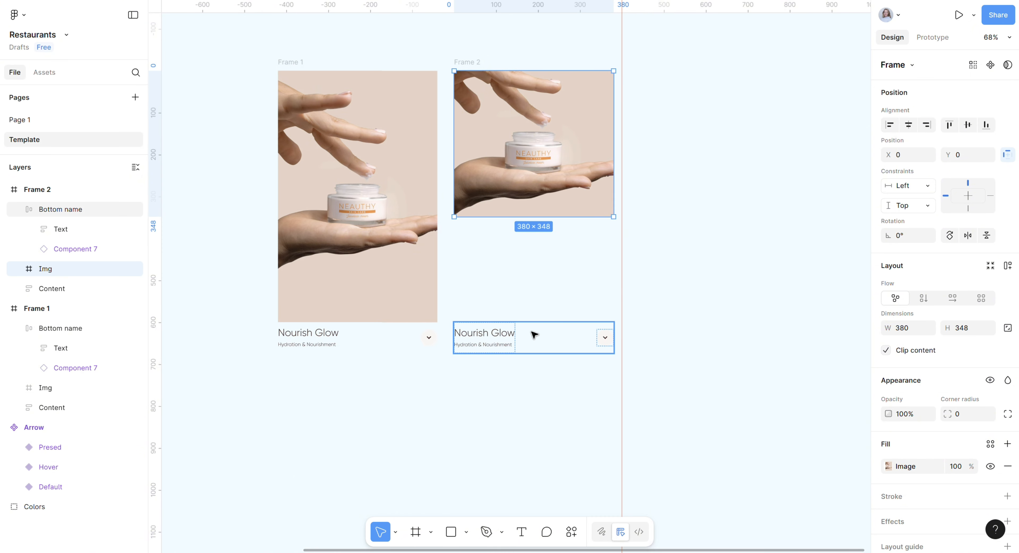
{"action": "left_click", "coordinate": [961, 328]}
{"action": "type", "text": "350"}
{"action": "key", "text": "Return"}
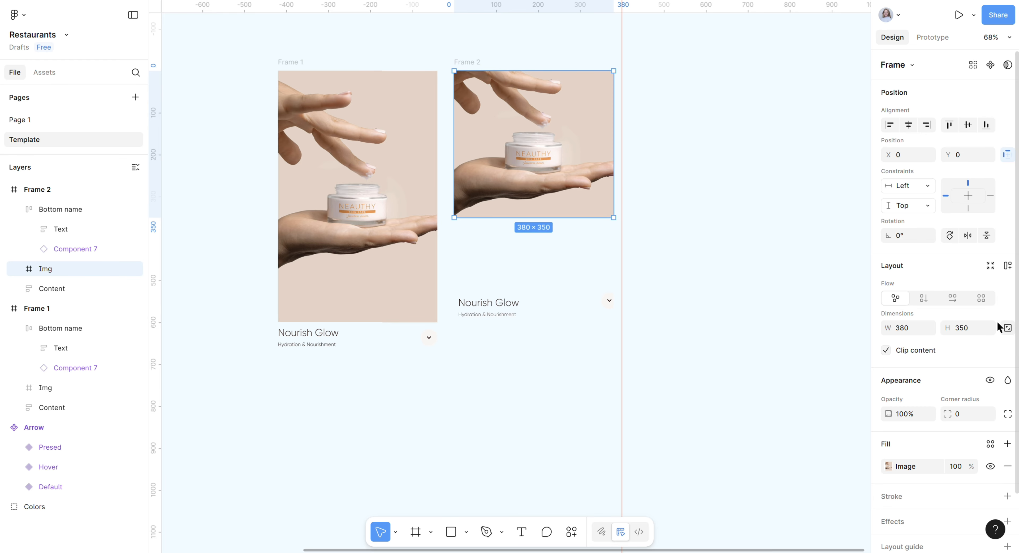
Set the spacing between the image and title row in Frame 2 to 0 and left-align them.
{"action": "left_click", "coordinate": [527, 313]}
{"action": "left_click", "coordinate": [530, 197], "text": "shift"}
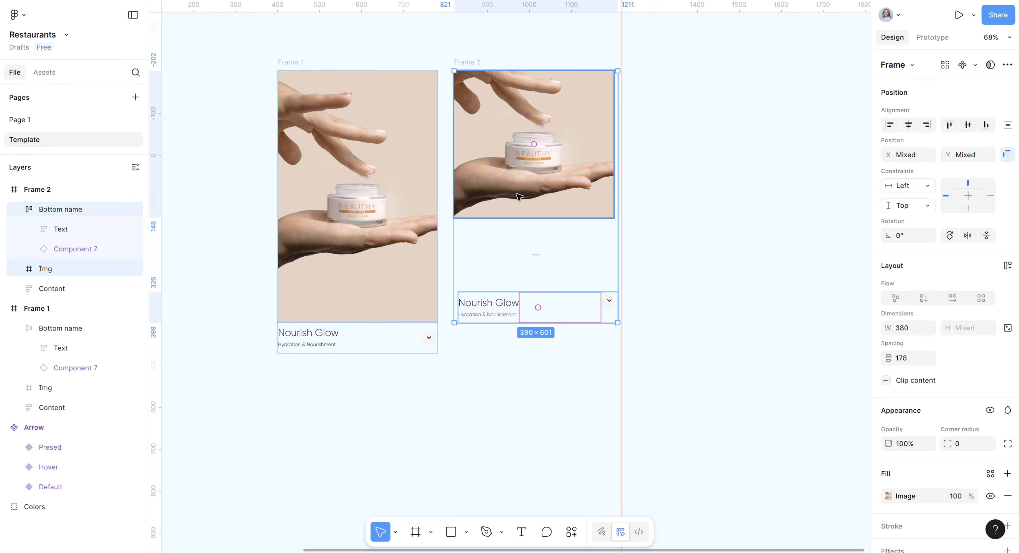
{"action": "left_click", "coordinate": [911, 359]}
{"action": "type", "text": "0"}
{"action": "key", "text": "Return"}
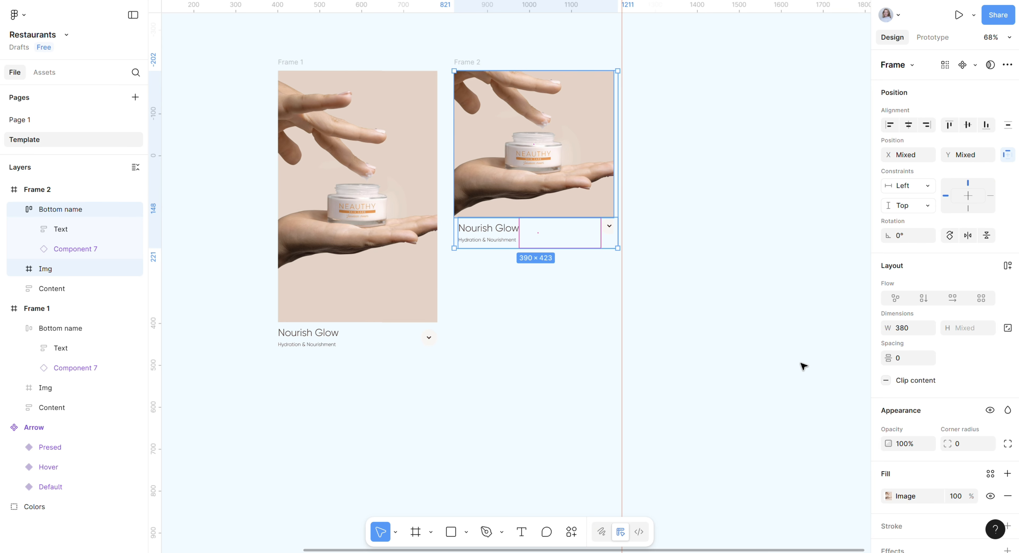
{"action": "left_click", "coordinate": [890, 124]}
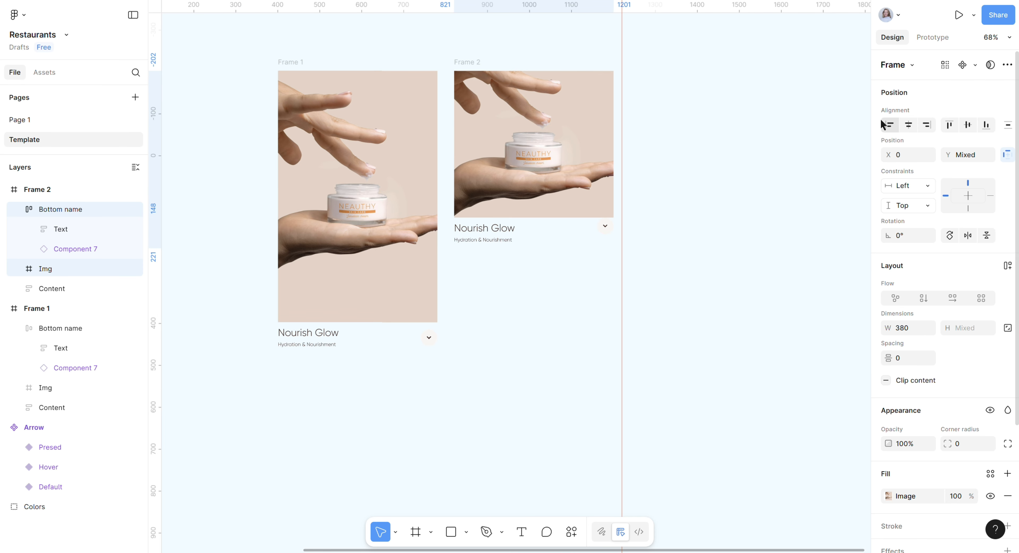
Stack the image, title row and Content frame of Frame 2 with a spacing of 0.
{"action": "left_click", "coordinate": [29, 289]}
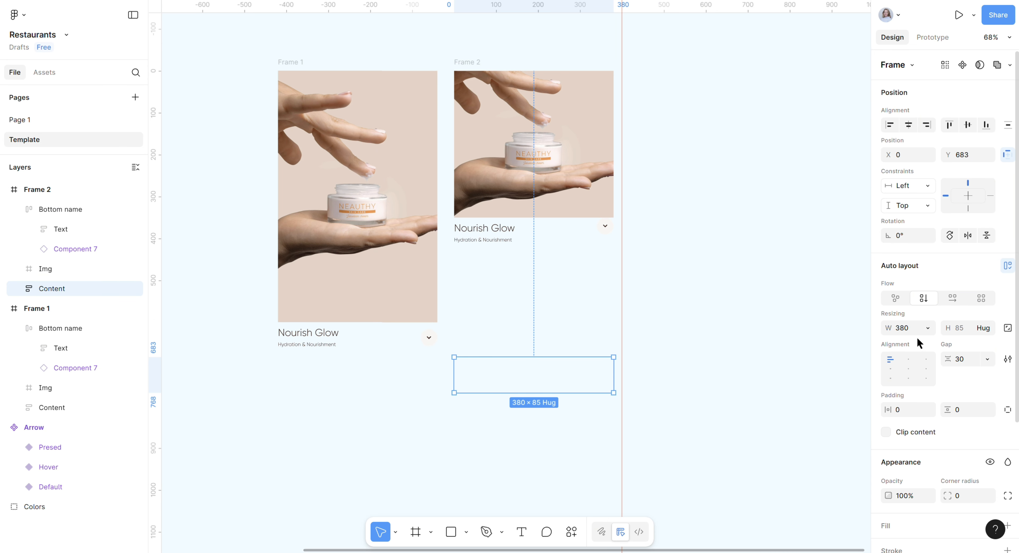
{"action": "key", "text": "ctrl+a"}
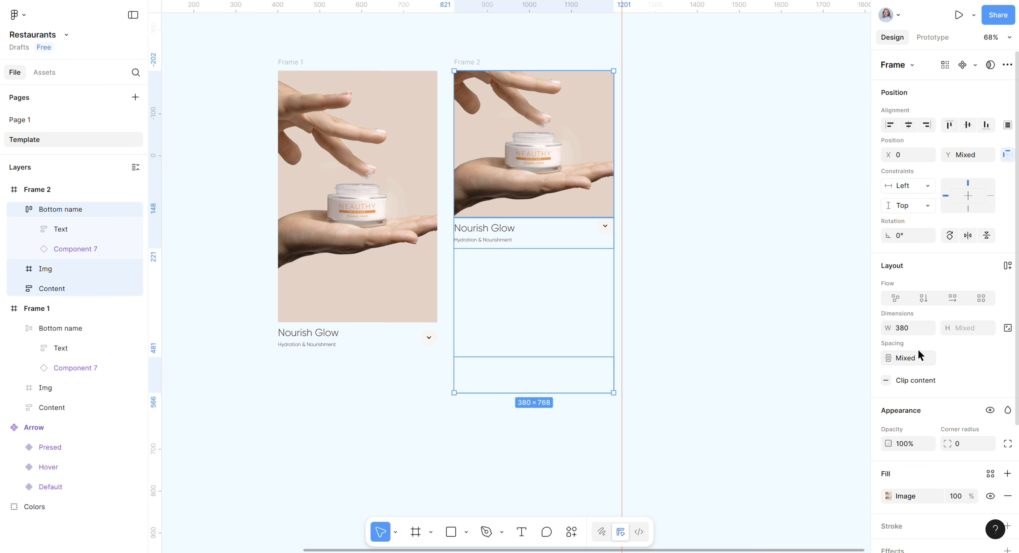
{"action": "key", "text": "Return"}
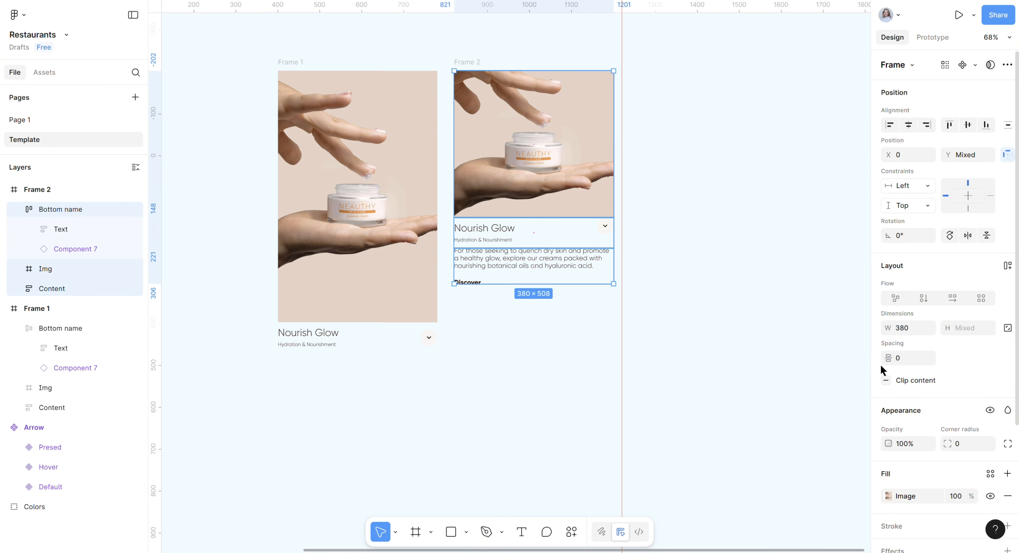
{"action": "left_click", "coordinate": [826, 380]}
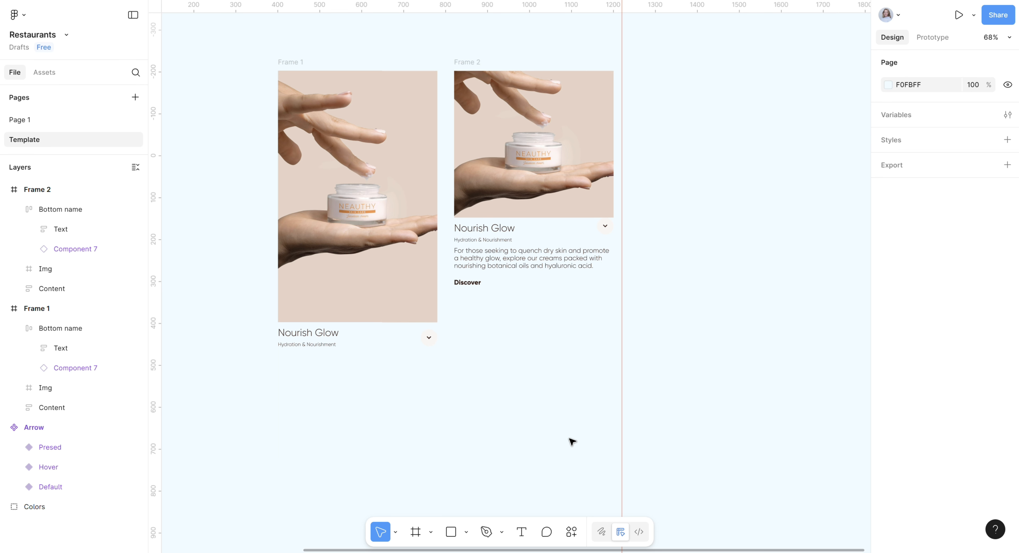
Set the vertical padding of the Content frames in both Frame 2 and Frame 1 to 24.
{"action": "left_click", "coordinate": [522, 266]}
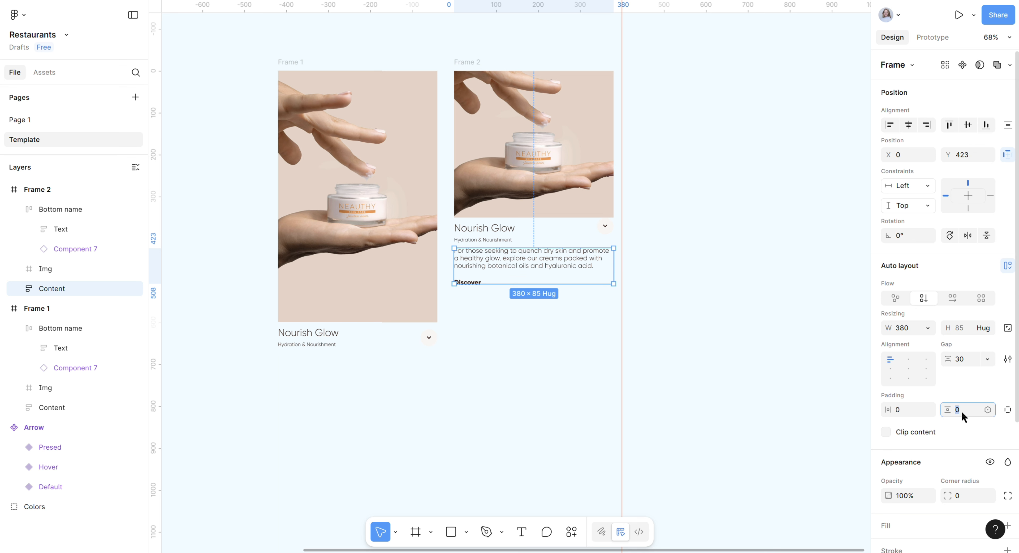
{"action": "key", "text": "Return"}
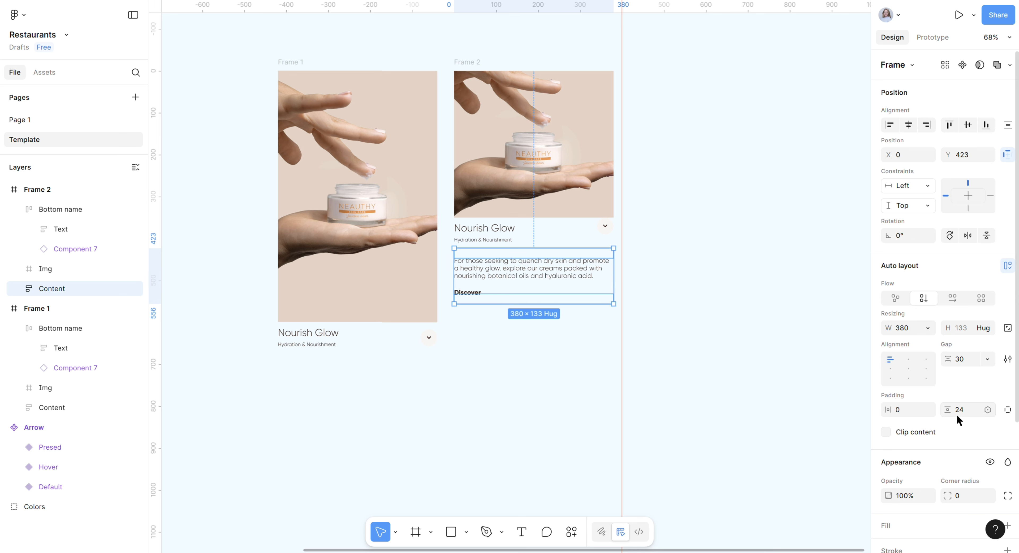
{"action": "left_click", "coordinate": [37, 403]}
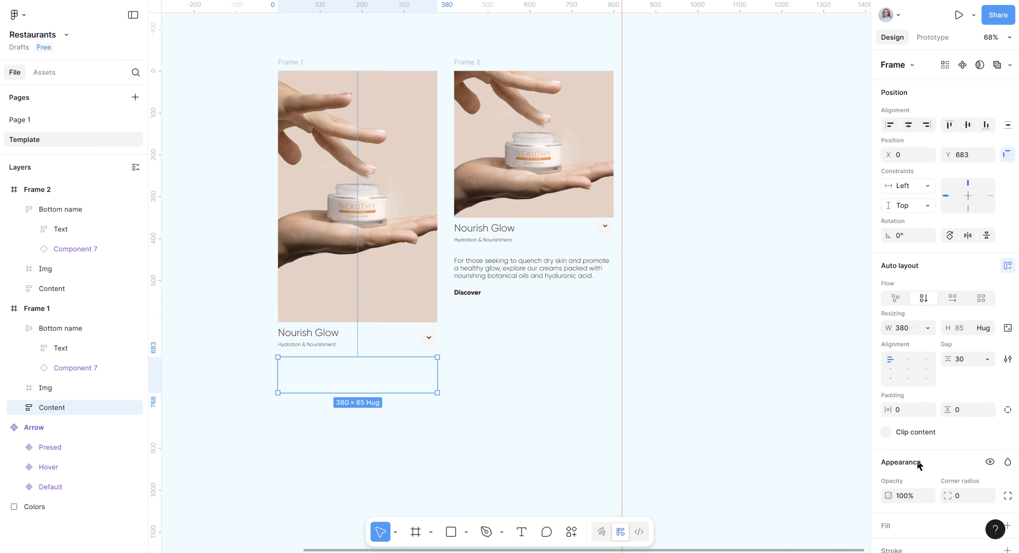
{"action": "left_click", "coordinate": [953, 411]}
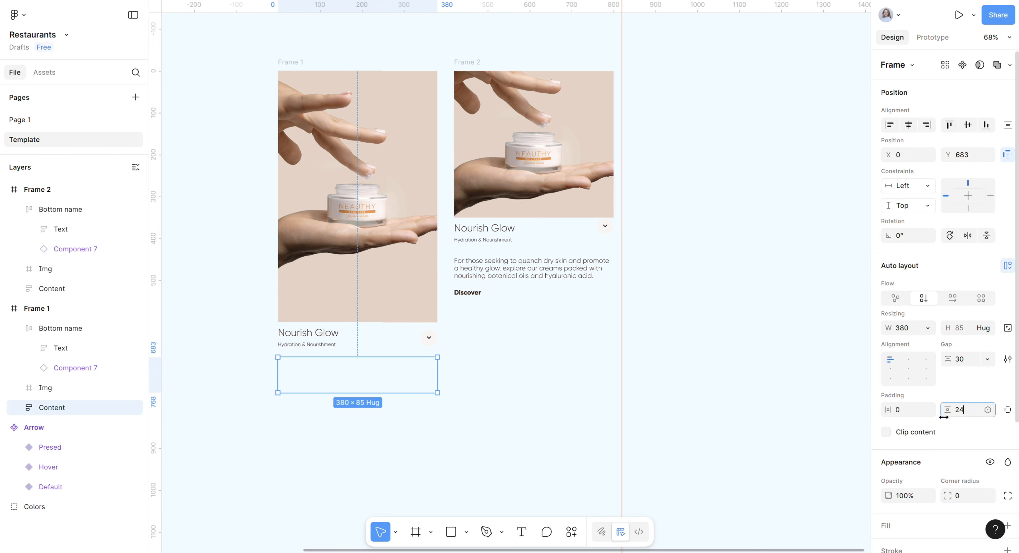
{"action": "type", "text": "24"}
{"action": "key", "text": "Return"}
{"action": "left_click", "coordinate": [568, 309]}
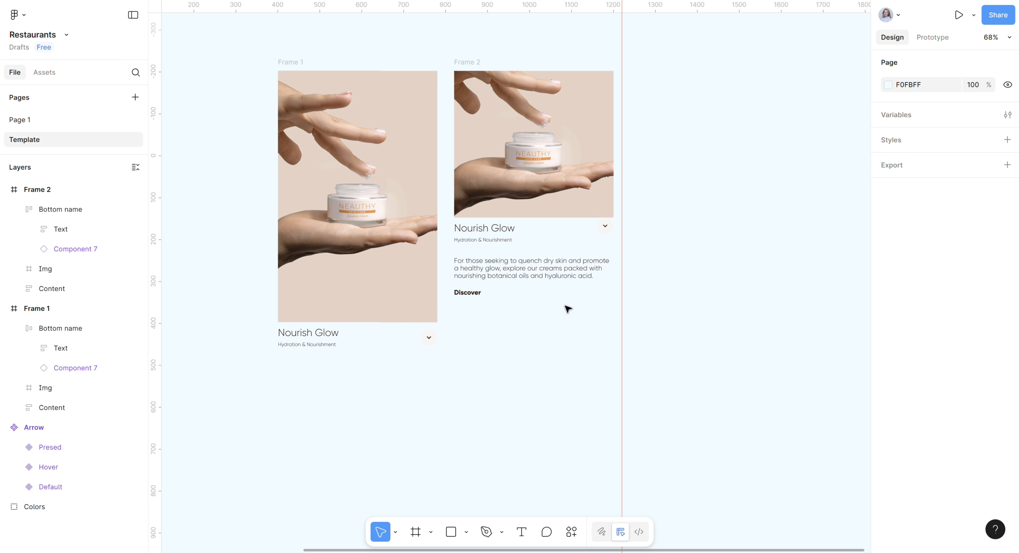
{"action": "left_click", "coordinate": [552, 284]}
{"action": "left_click", "coordinate": [652, 341]}
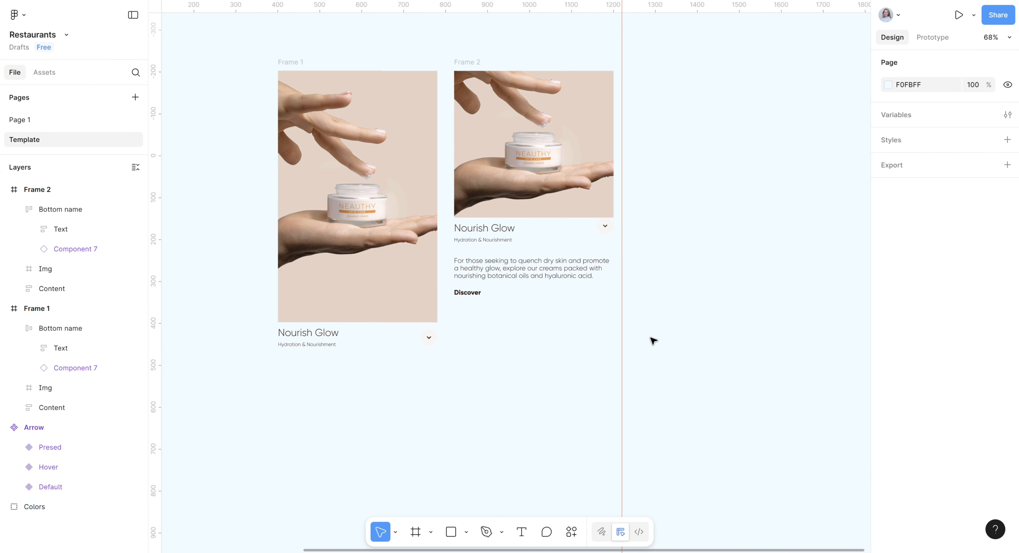
{"action": "left_click", "coordinate": [492, 163]}
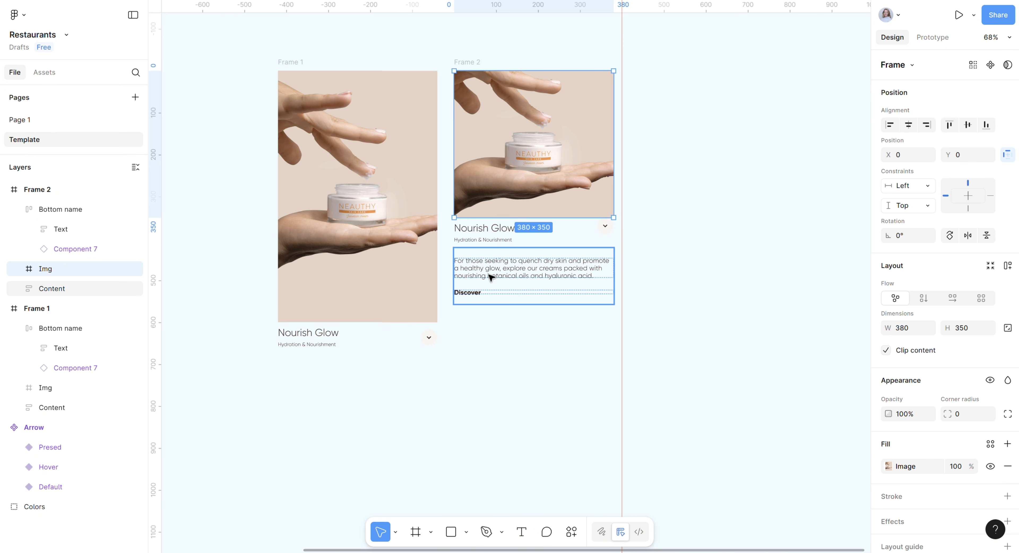
{"action": "left_click", "coordinate": [466, 62]}
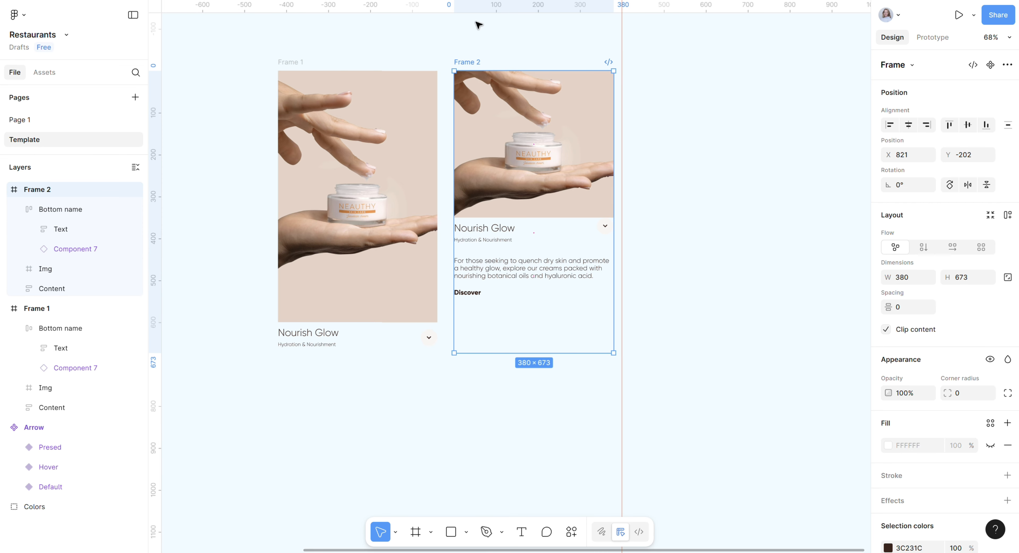
{"action": "left_click", "coordinate": [264, 60]}
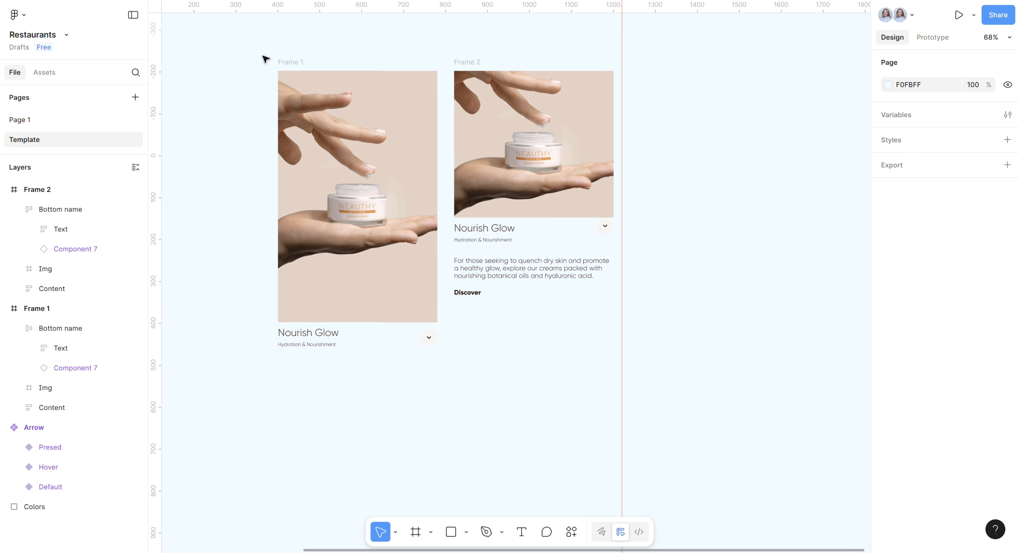
Combine Frame 1 and Frame 2 into a component set with two variants.
{"action": "left_click_drag", "start_coordinate": [246, 48], "coordinate": [638, 444]}
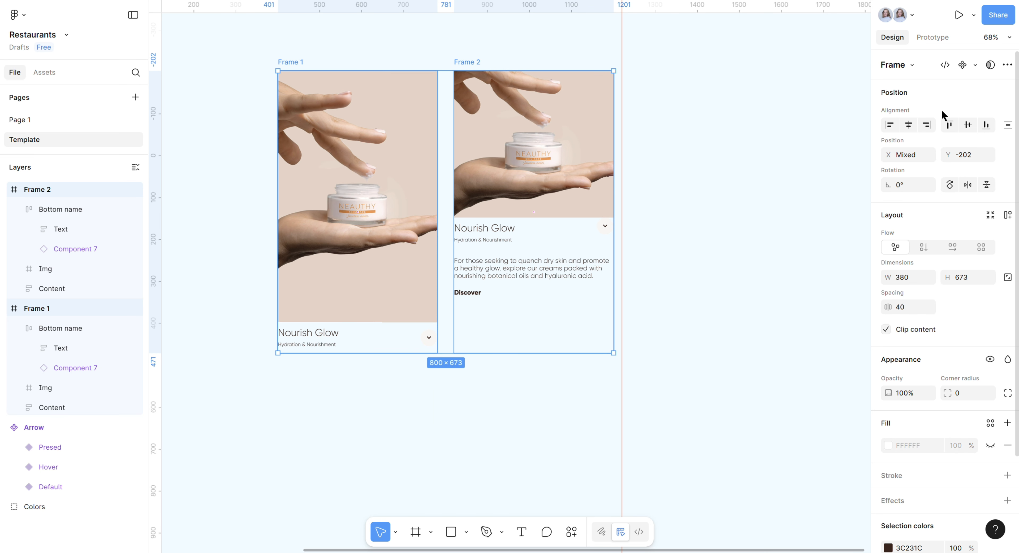
{"action": "left_click", "coordinate": [975, 64]}
{"action": "left_click", "coordinate": [941, 117]}
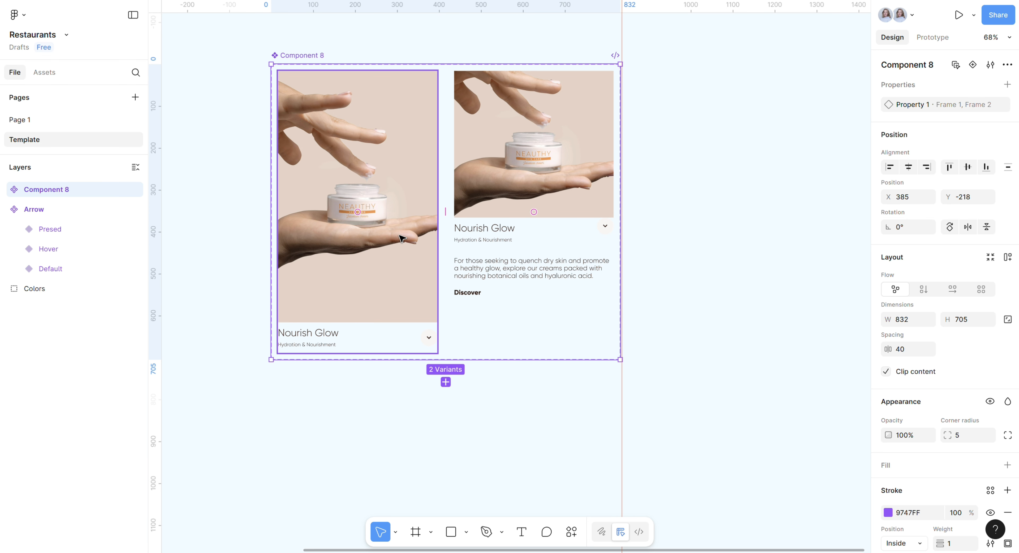
{"action": "left_click", "coordinate": [334, 121]}
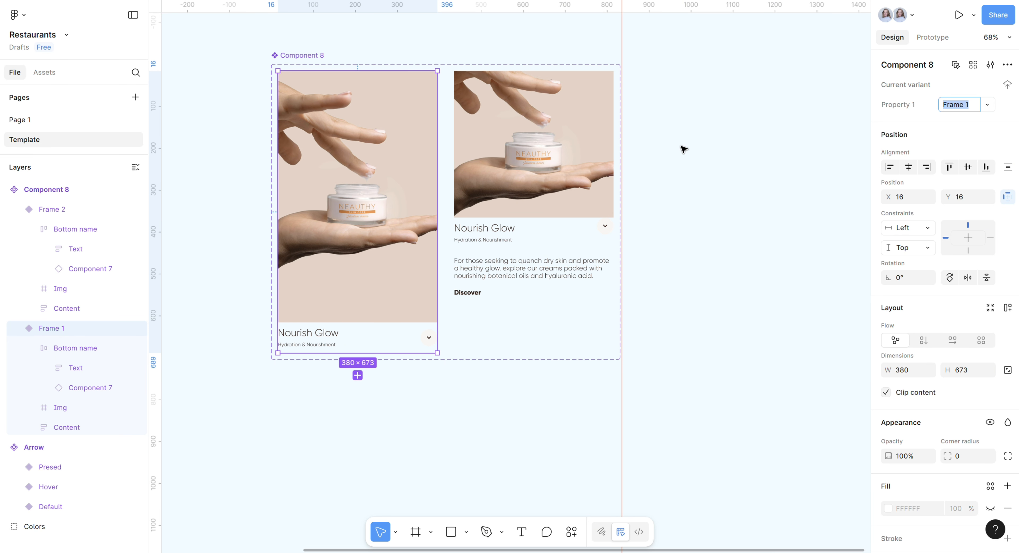
{"action": "left_click", "coordinate": [933, 37]}
{"action": "left_click_drag", "start_coordinate": [436, 212], "coordinate": [460, 231]}
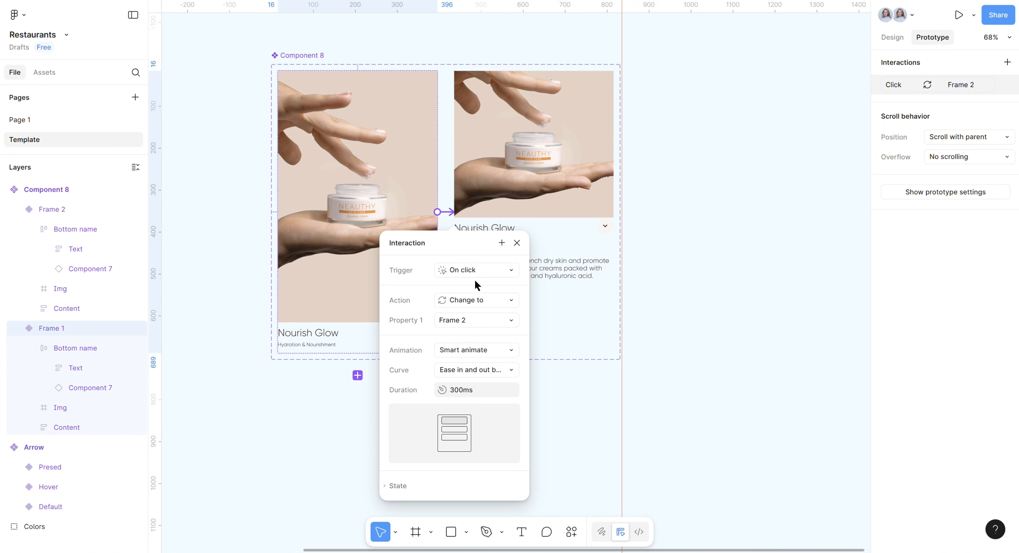
{"action": "left_click", "coordinate": [516, 243]}
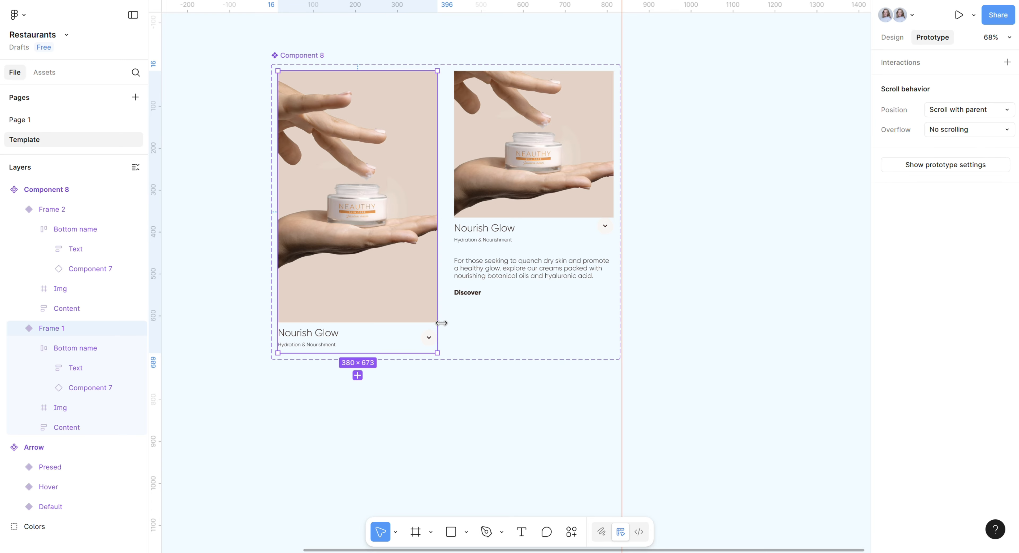
Link Frame 1's title row to Frame 2 with an on-click Change to interaction, Smart animate, duration 500 ms.
{"action": "left_click", "coordinate": [430, 342]}
{"action": "left_click_drag", "start_coordinate": [438, 340], "coordinate": [463, 243]}
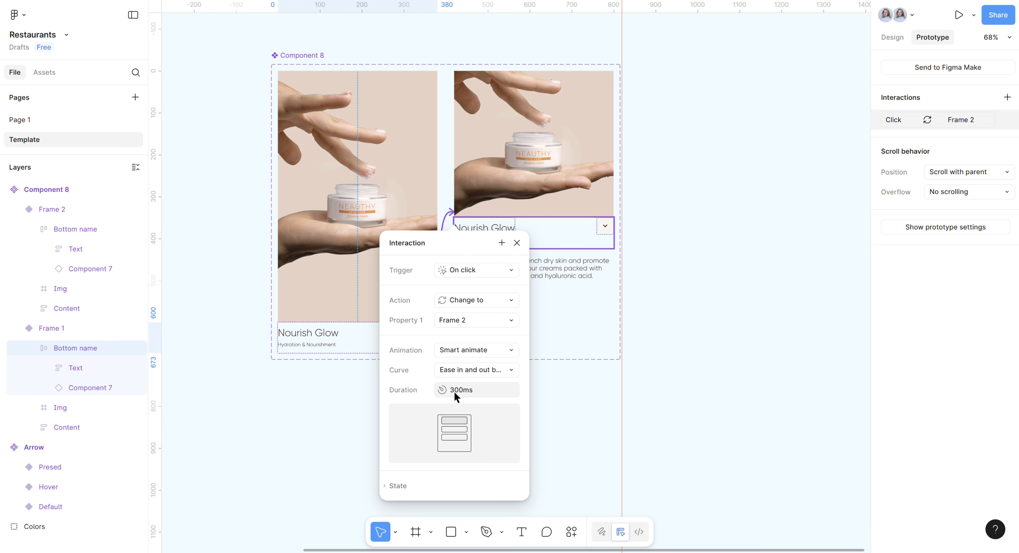
{"action": "left_click_drag", "start_coordinate": [454, 393], "coordinate": [448, 392]}
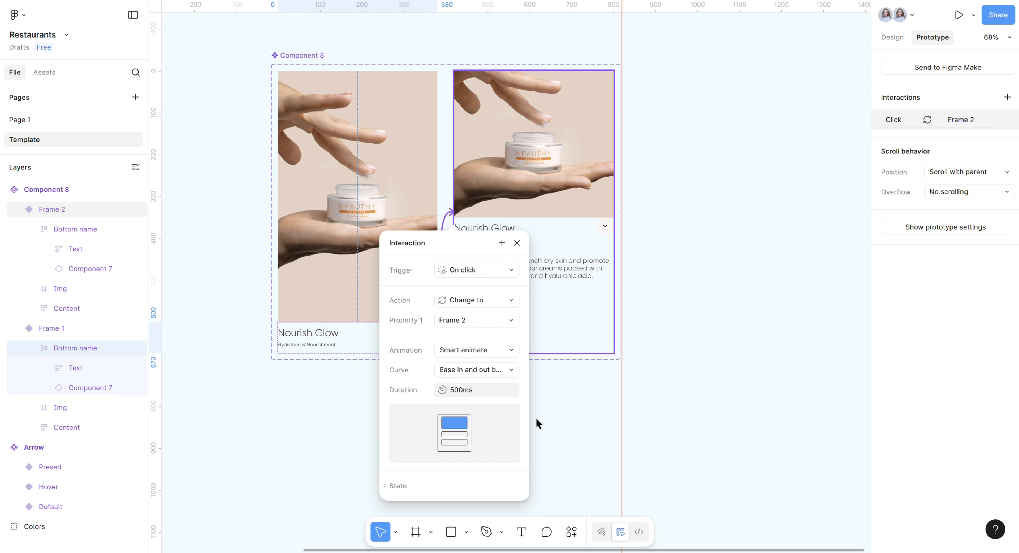
{"action": "left_click", "coordinate": [685, 194]}
Link Frame 2's title row back to Frame 1 with an on-click Change to interaction, Smart animate, 500 ms.
{"action": "left_click", "coordinate": [611, 229]}
{"action": "left_click", "coordinate": [610, 228]}
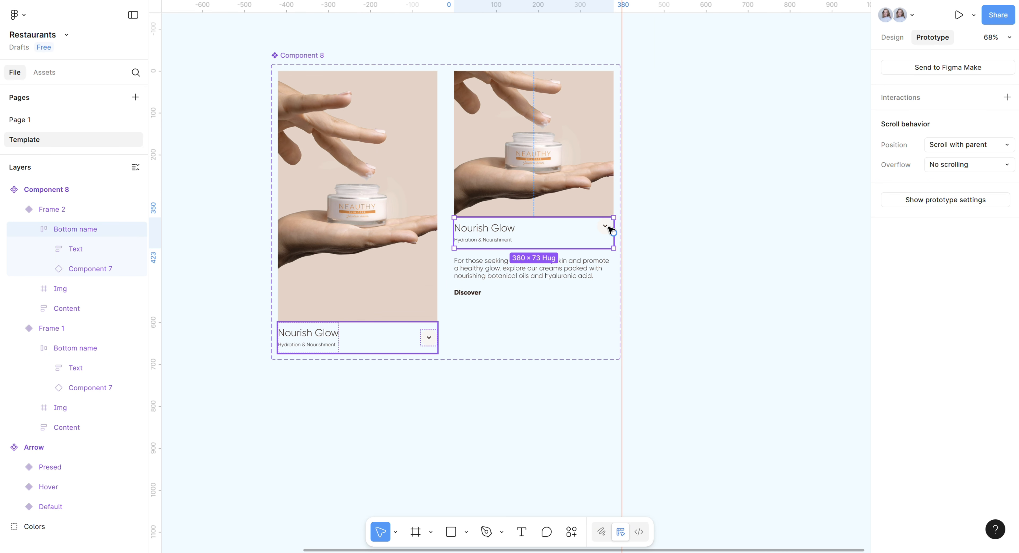
{"action": "left_click_drag", "start_coordinate": [454, 233], "coordinate": [402, 302]}
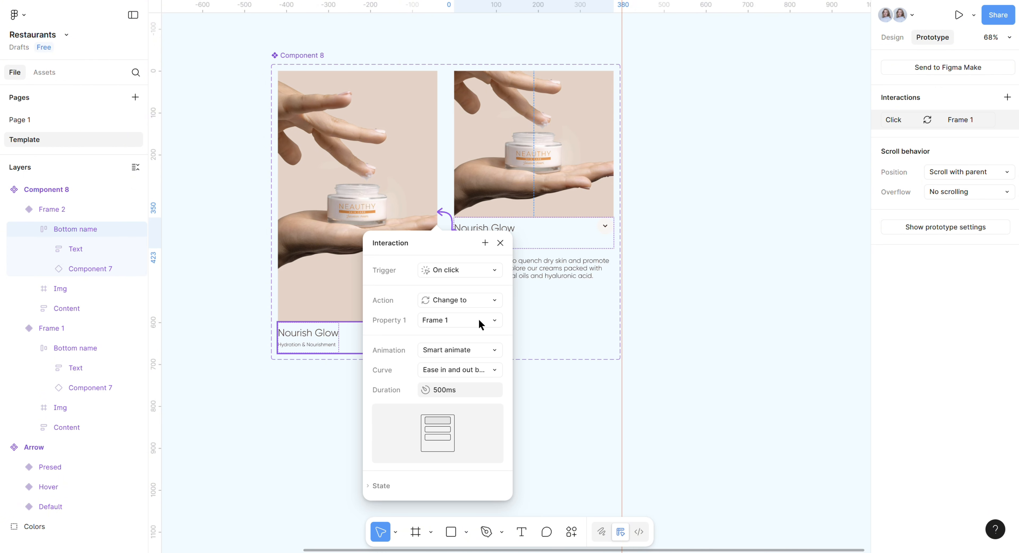
{"action": "left_click", "coordinate": [537, 431]}
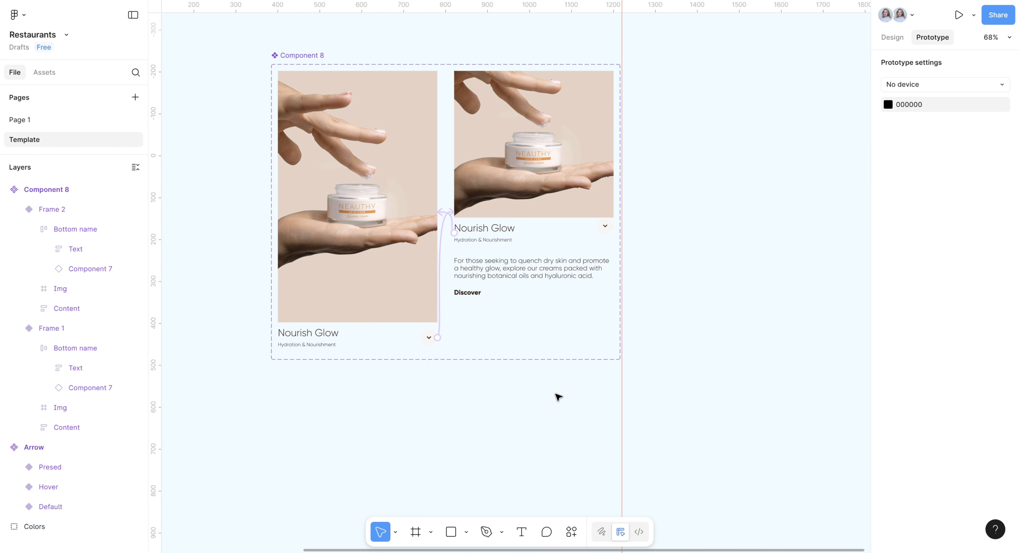
Flip the arrow in Frame 2's title row horizontally and vertically so it points up.
{"action": "left_click", "coordinate": [605, 229]}
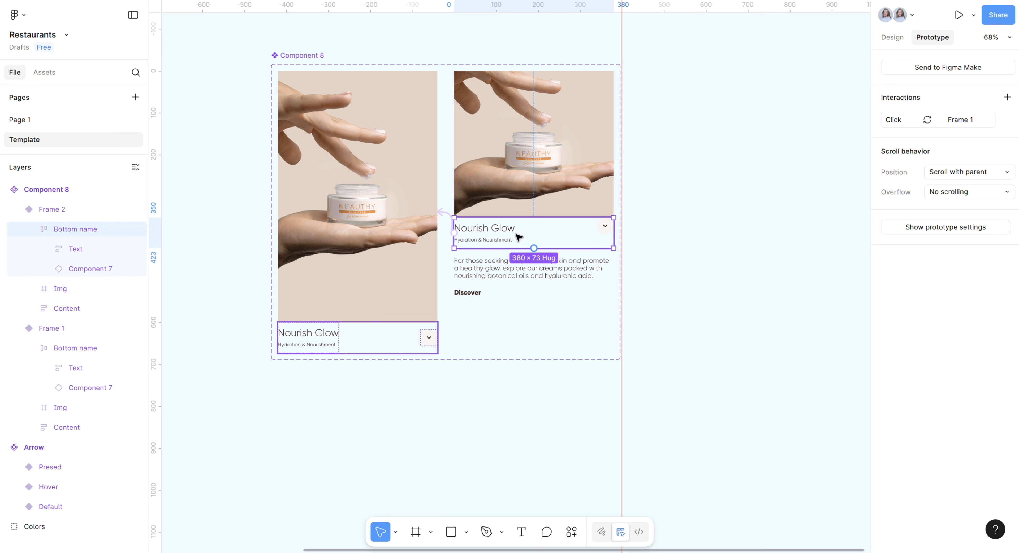
{"action": "left_click", "coordinate": [494, 240]}
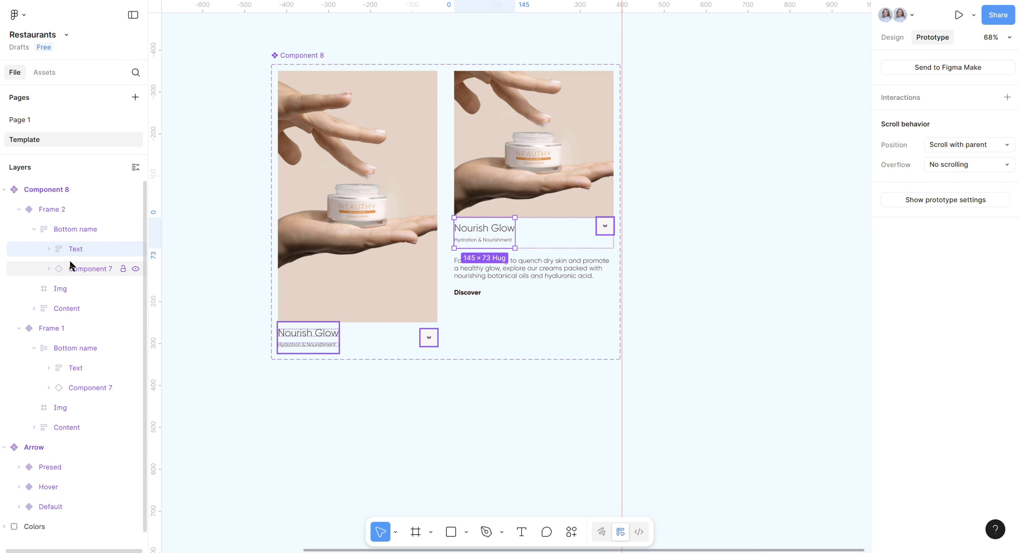
{"action": "left_click", "coordinate": [60, 232]}
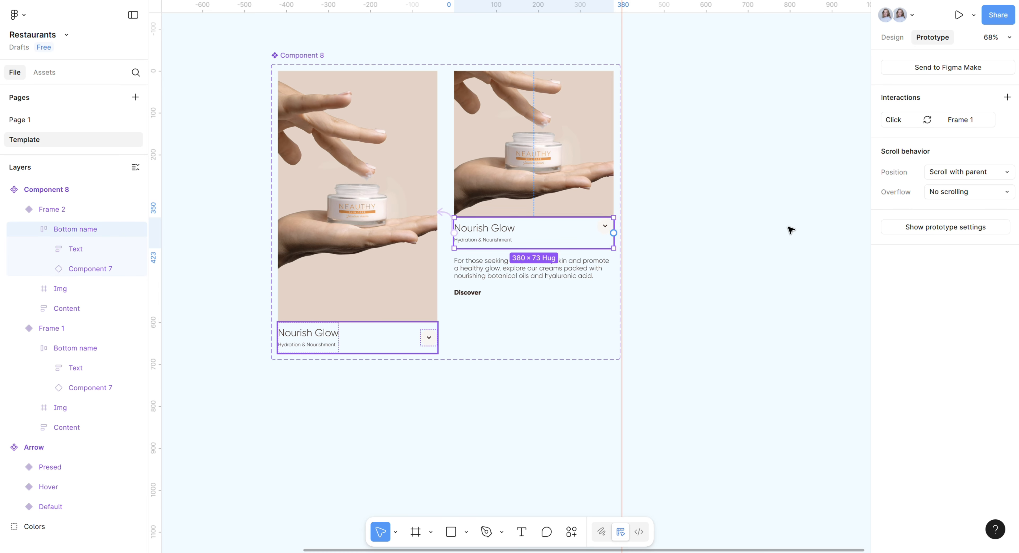
{"action": "left_click", "coordinate": [892, 37]}
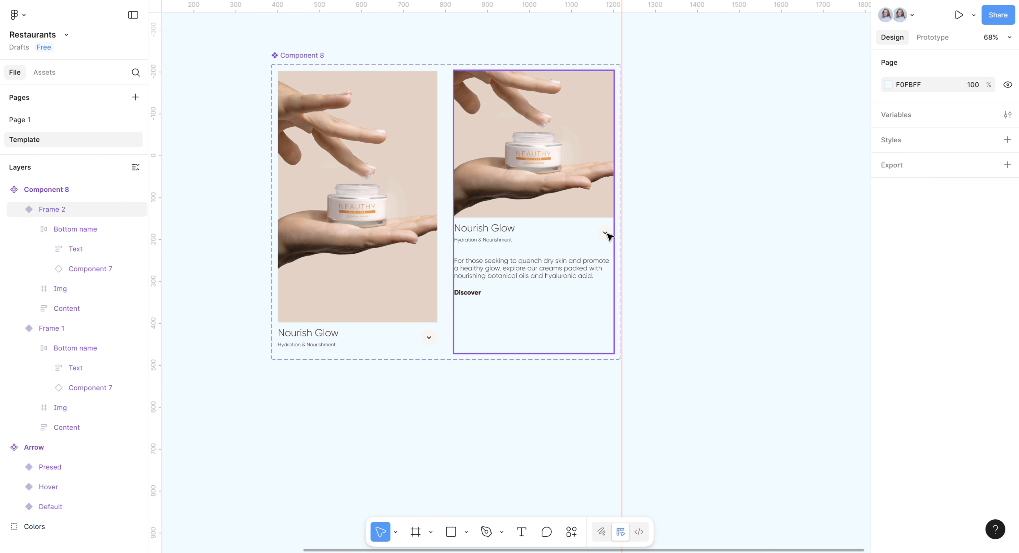
{"action": "double_click", "coordinate": [608, 237]}
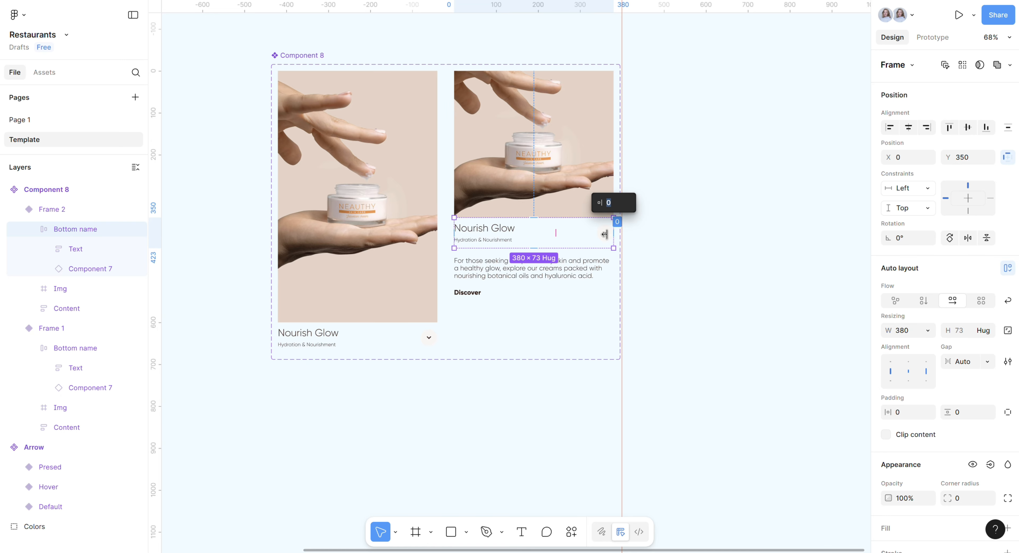
{"action": "scroll", "coordinate": [609, 239], "scroll_direction": "up", "scroll_amount": 3}
{"action": "left_click", "coordinate": [610, 240]}
{"action": "scroll", "coordinate": [704, 269], "scroll_direction": "down", "scroll_amount": 1}
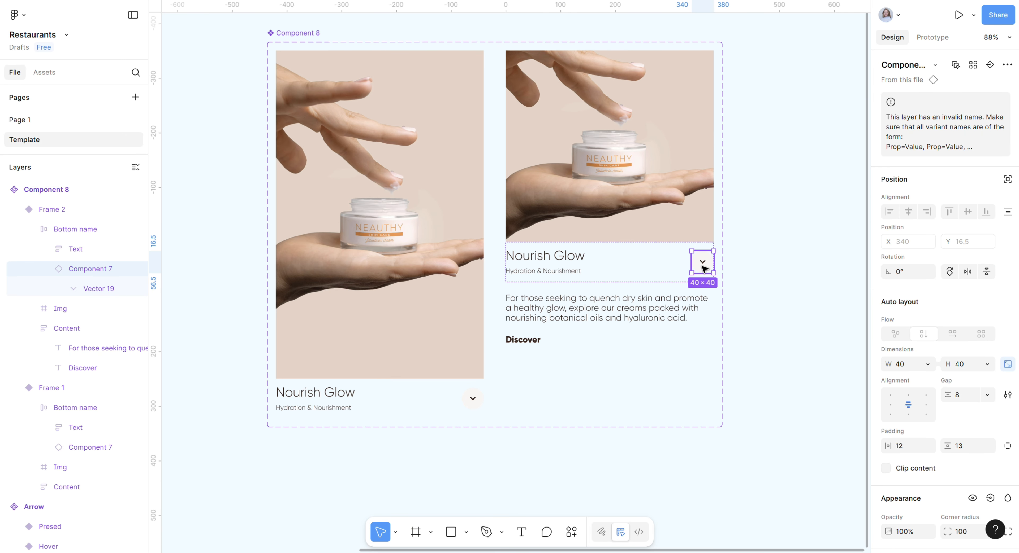
{"action": "key", "text": "shift+h"}
{"action": "right_click", "coordinate": [715, 454]}
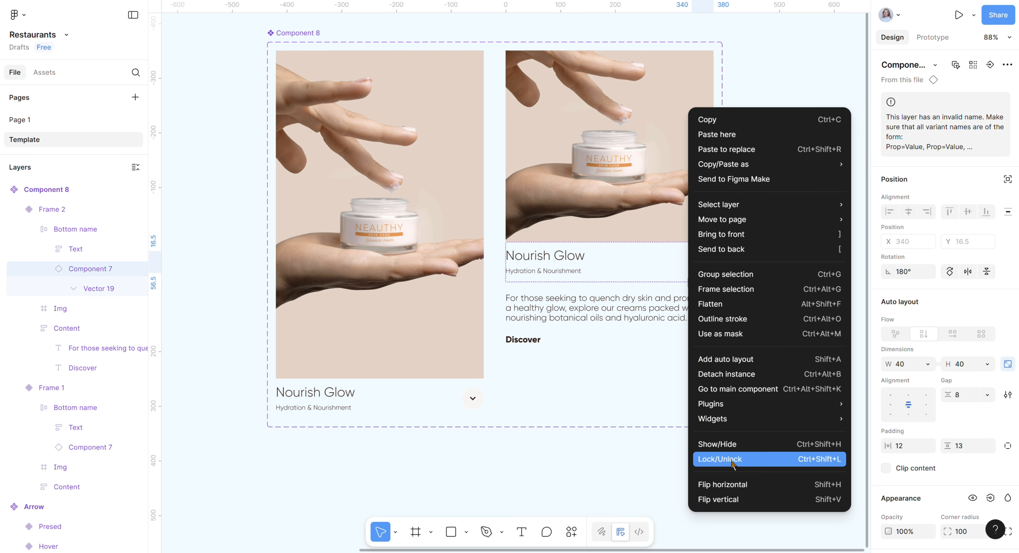
{"action": "left_click", "coordinate": [733, 501]}
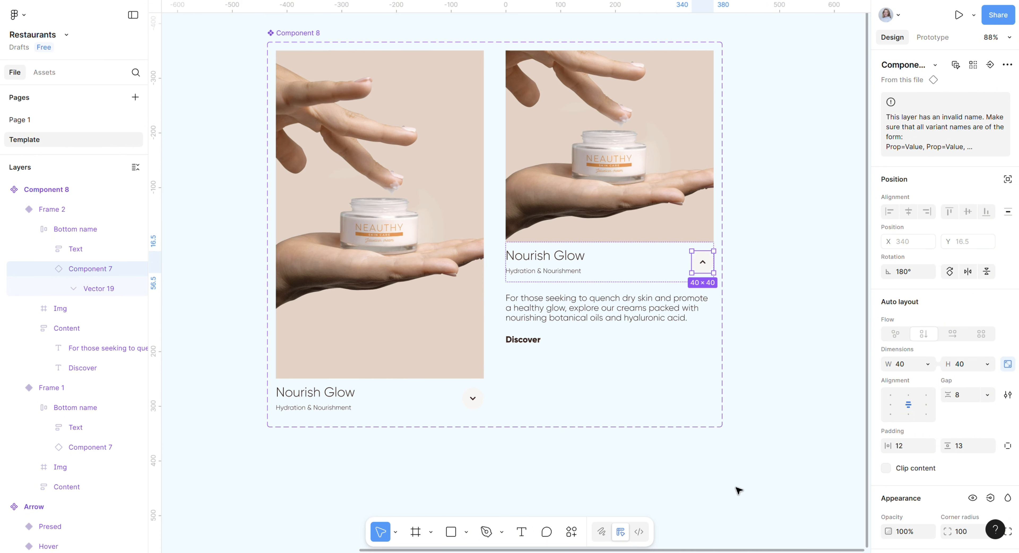
{"action": "left_click", "coordinate": [745, 328]}
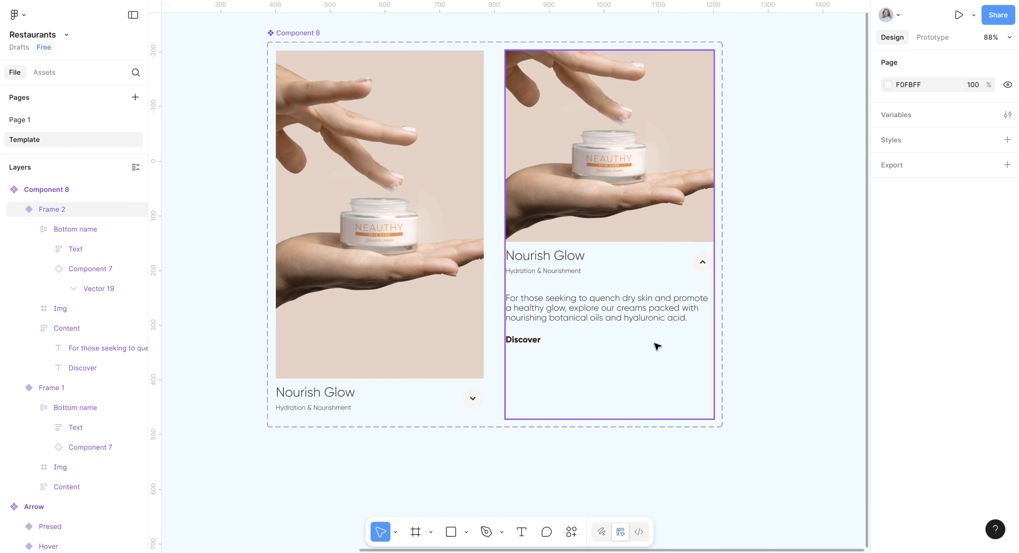
{"action": "left_click", "coordinate": [279, 34]}
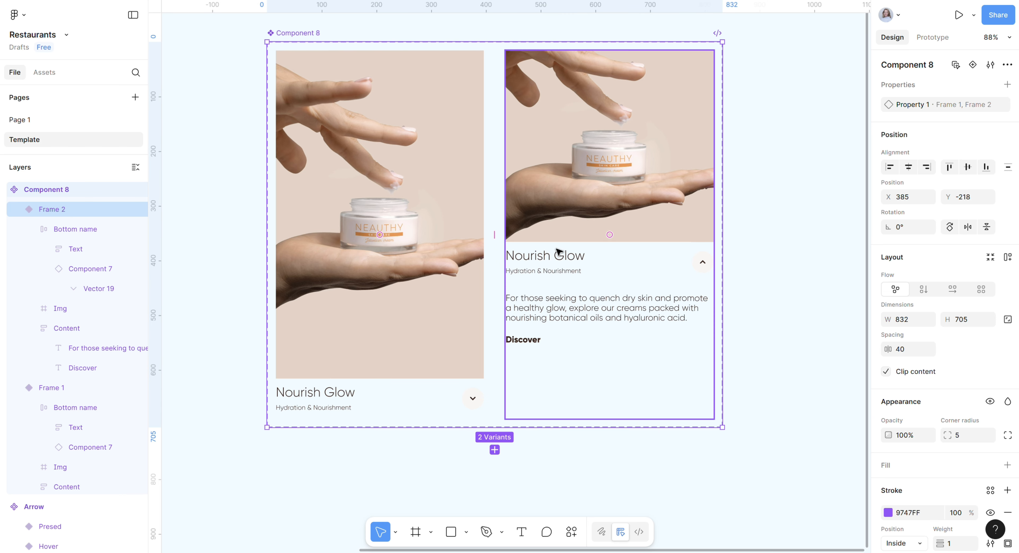
{"action": "left_click", "coordinate": [933, 37]}
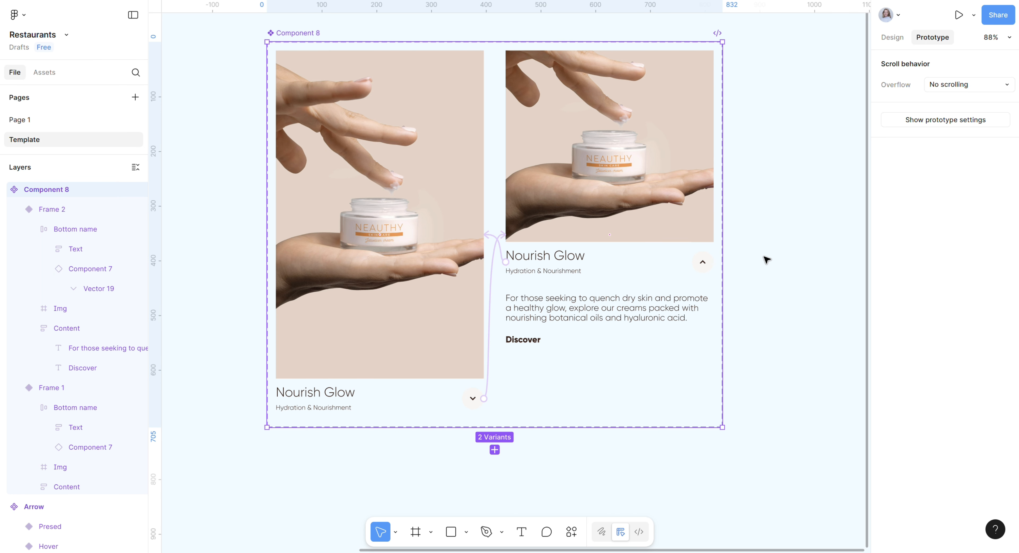
{"action": "left_click", "coordinate": [765, 257]}
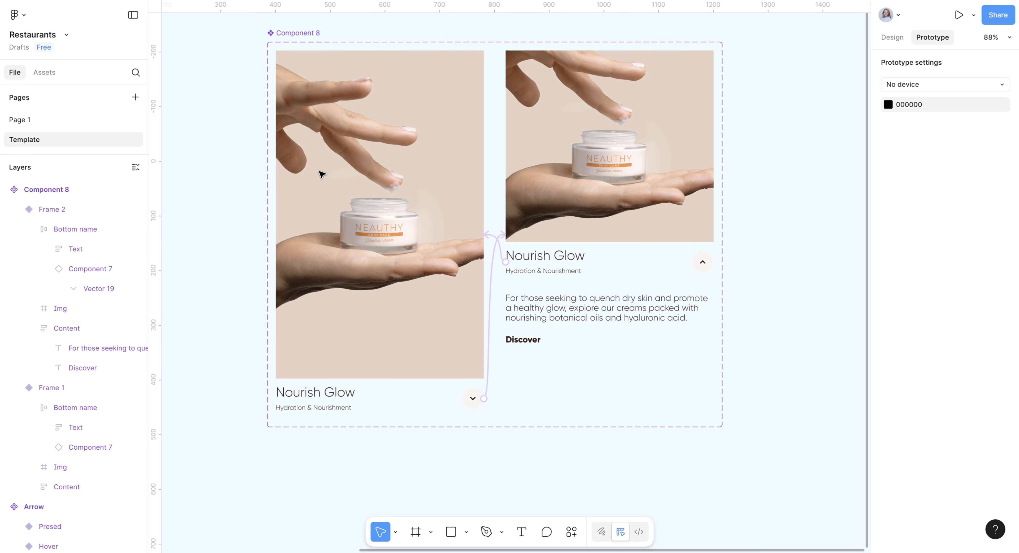
Draw a new frame of about 868 × 746 on the empty canvas beside Component 8.
{"action": "left_click_drag", "start_coordinate": [732, 198], "coordinate": [370, 198]}
{"action": "left_click_drag", "start_coordinate": [603, 241], "coordinate": [502, 237]}
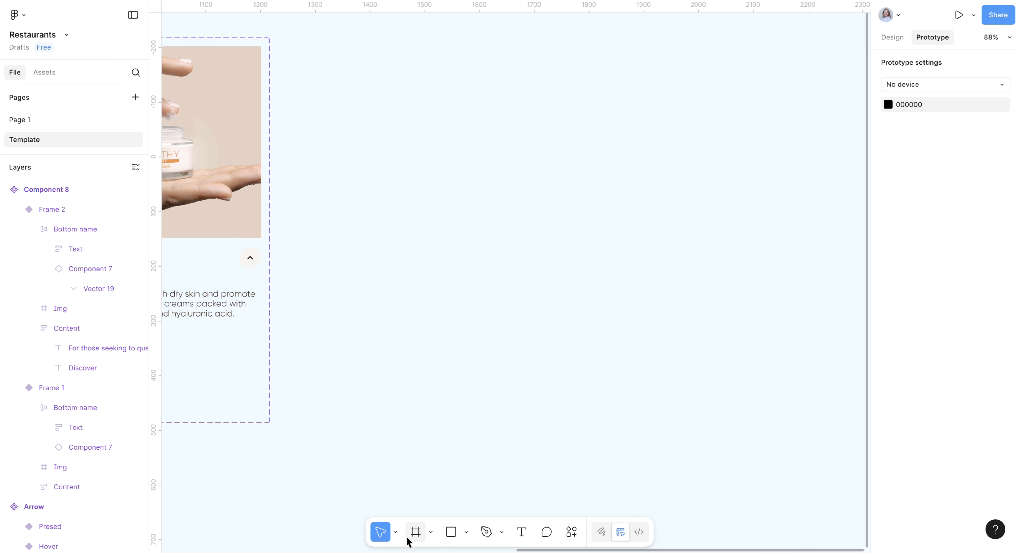
{"action": "left_click", "coordinate": [412, 536]}
{"action": "left_click_drag", "start_coordinate": [350, 37], "coordinate": [826, 445]}
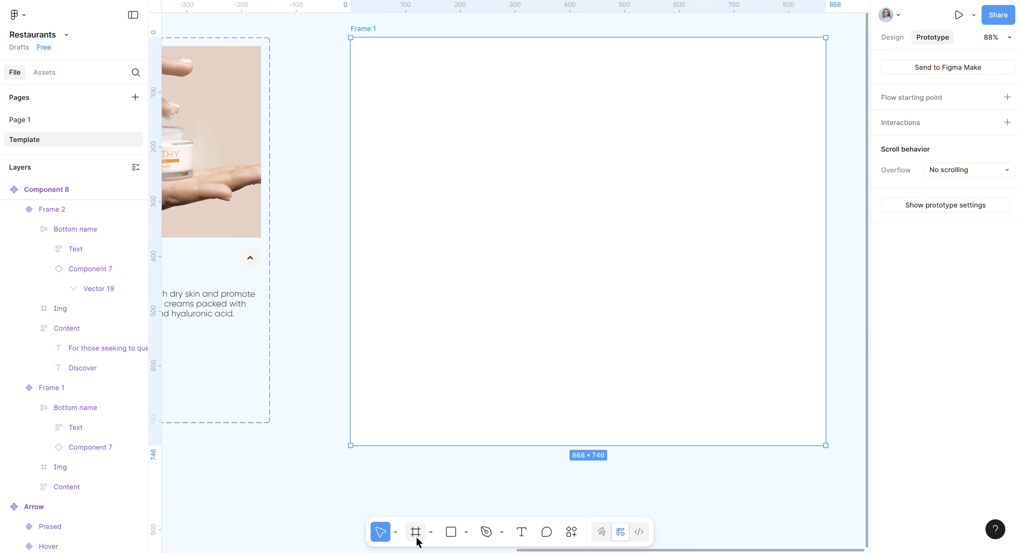
Place an instance of Component 8 from the file's assets inside the new frame at about X 53, Y 34.
{"action": "left_click", "coordinate": [44, 72]}
{"action": "left_click_drag", "start_coordinate": [21, 441], "coordinate": [619, 227]}
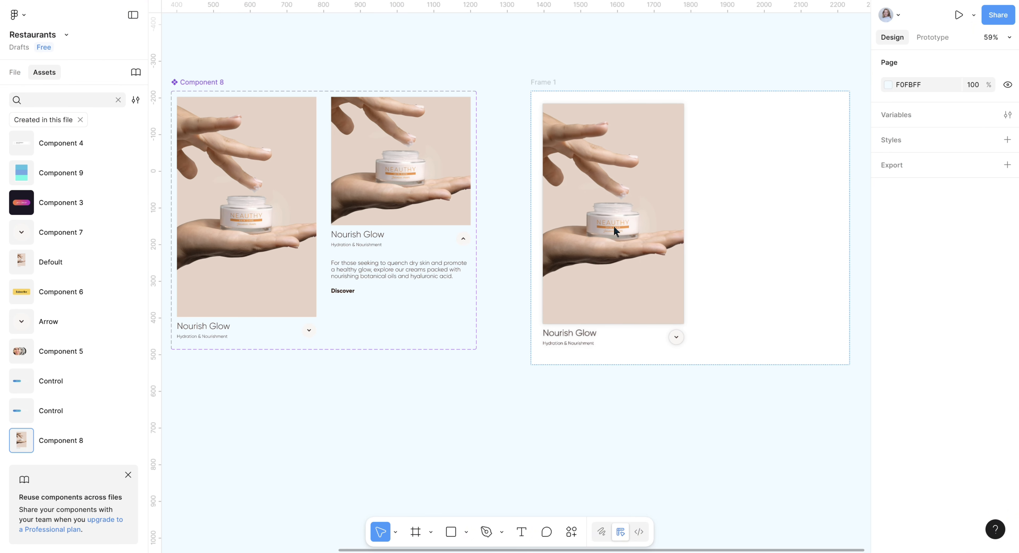
{"action": "left_click", "coordinate": [9, 75]}
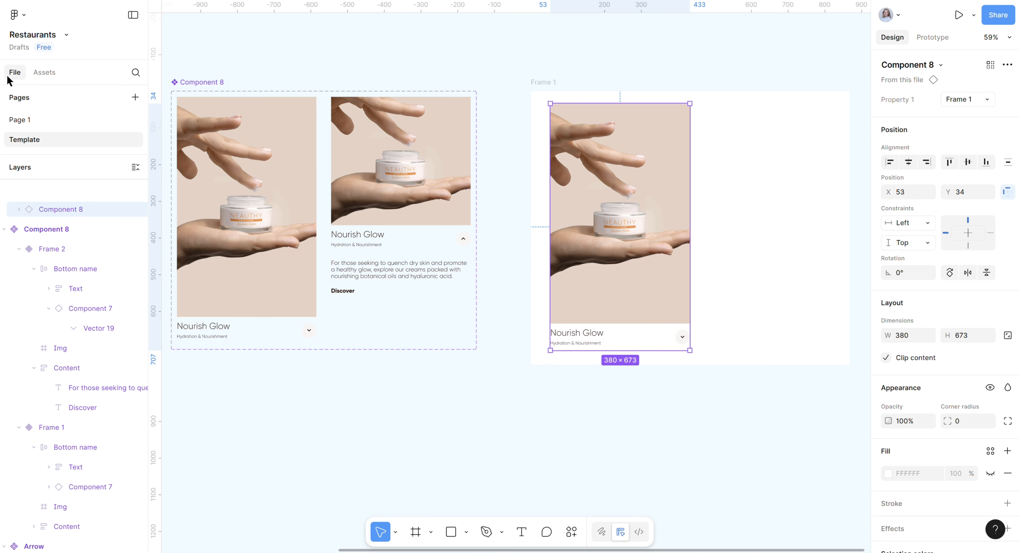
Move the new frame closer to Component 8, at about X 1333, Y -218, and rename it Test.
{"action": "left_click_drag", "start_coordinate": [545, 85], "coordinate": [529, 79]}
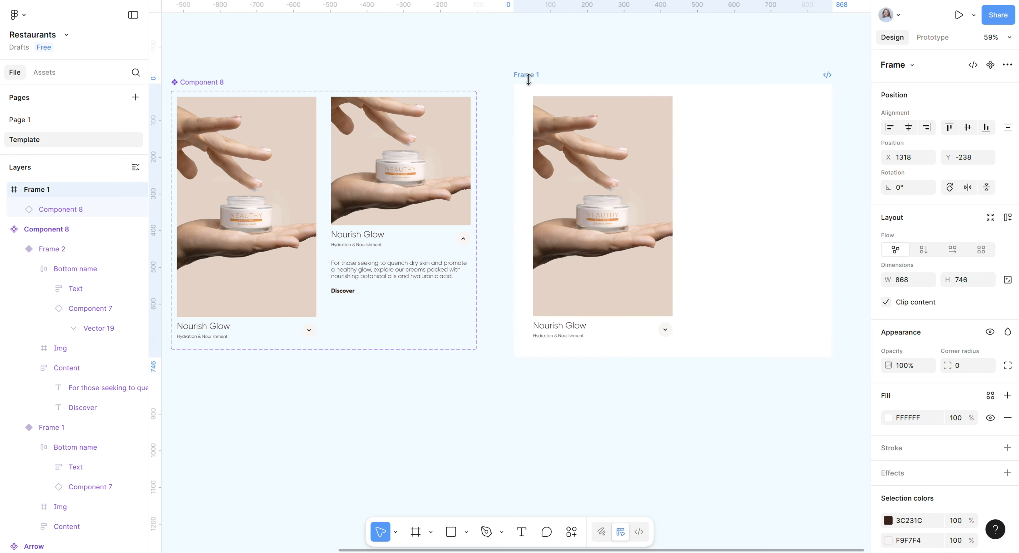
{"action": "left_click_drag", "start_coordinate": [556, 127], "coordinate": [562, 135]}
{"action": "left_click", "coordinate": [563, 136]}
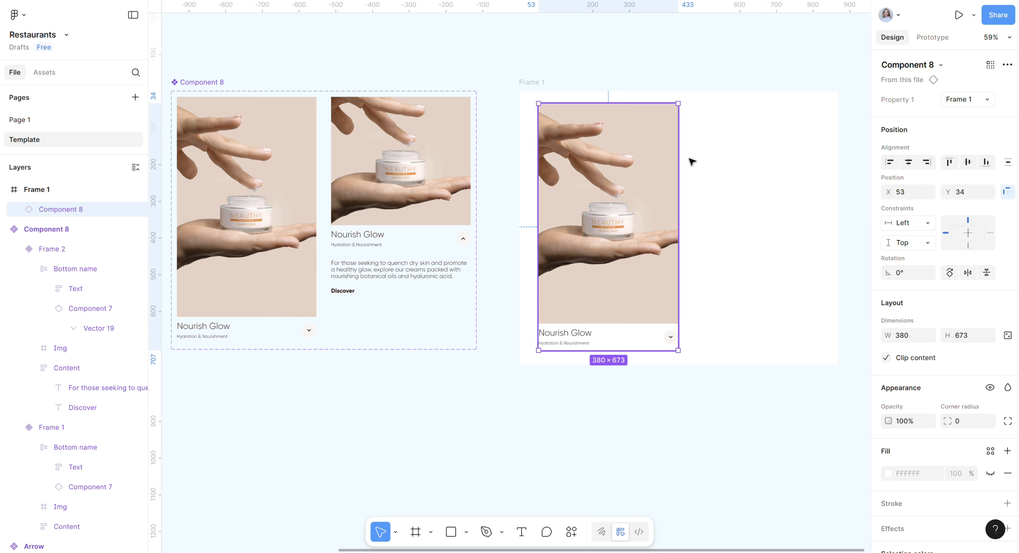
{"action": "left_click", "coordinate": [528, 94]}
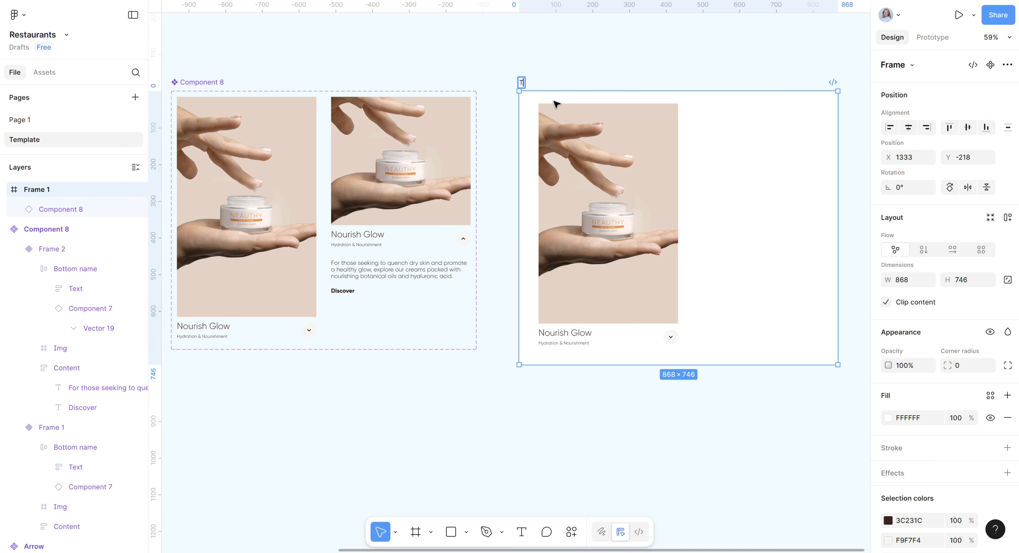
{"action": "type", "text": "Test"}
{"action": "key", "text": "Return"}
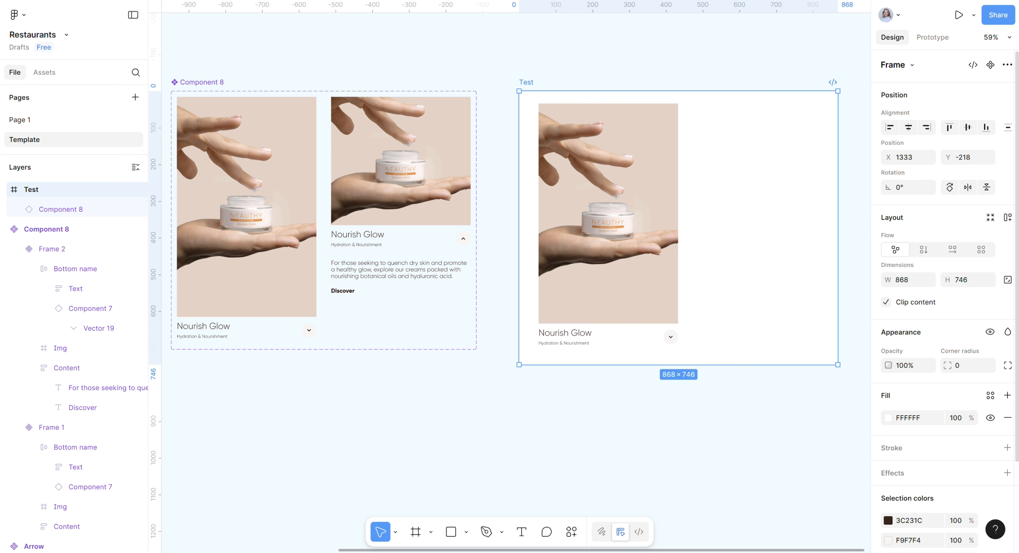
Run the Test frame as a prototype and expand and collapse the product card with its arrow.
{"action": "left_click", "coordinate": [957, 16]}
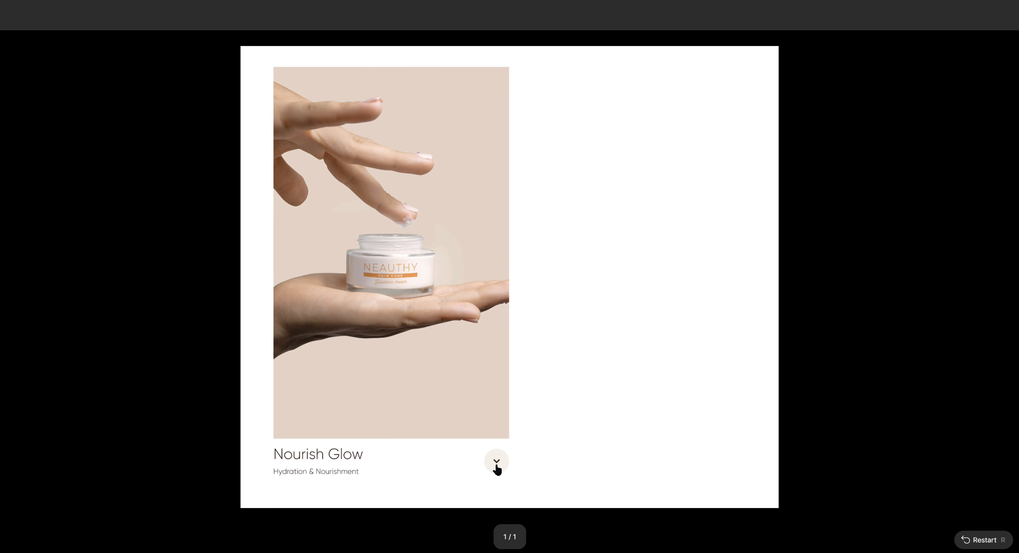
{"action": "left_click", "coordinate": [496, 462]}
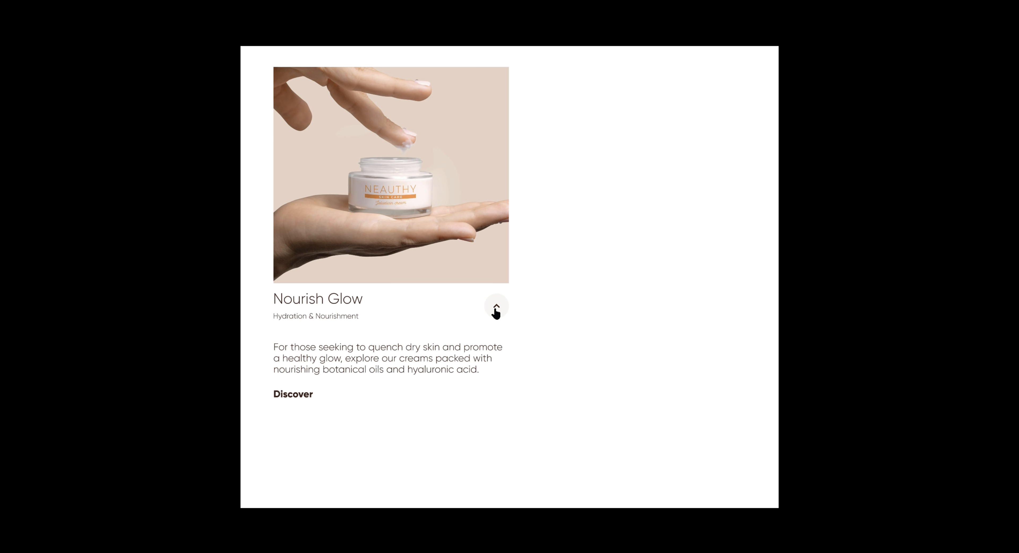
{"action": "left_click", "coordinate": [495, 309]}
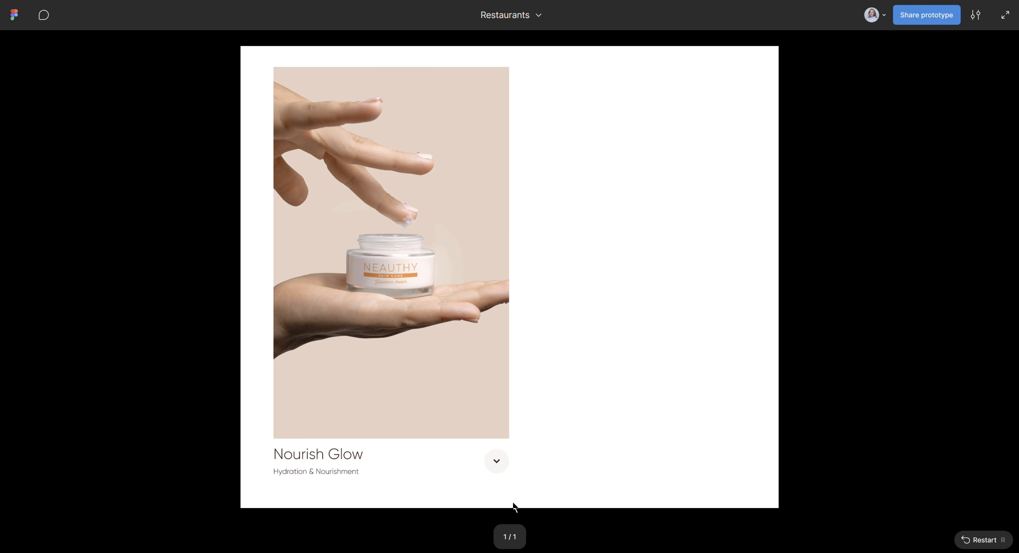